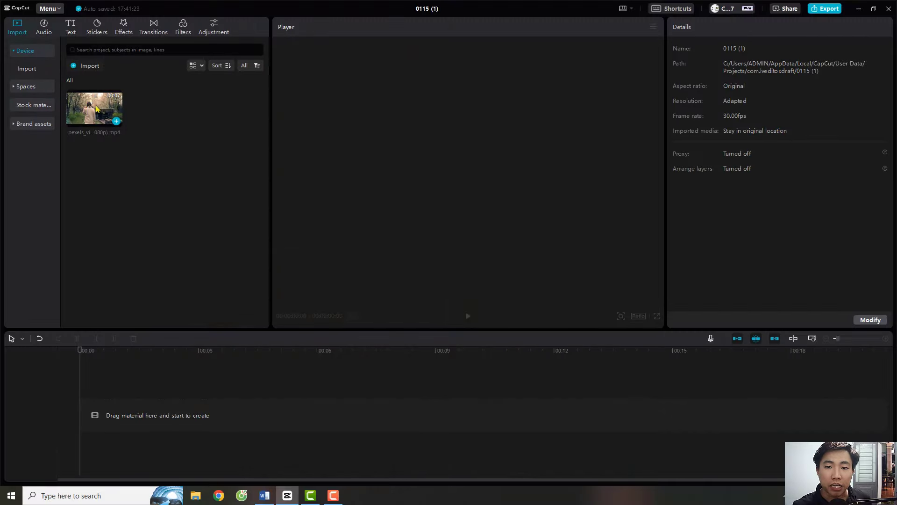
# Step: Place the imported pexels video at the start of the timeline and show its mask options
pyautogui.moveTo(31, 461); pyautogui.dragTo(191, 420)
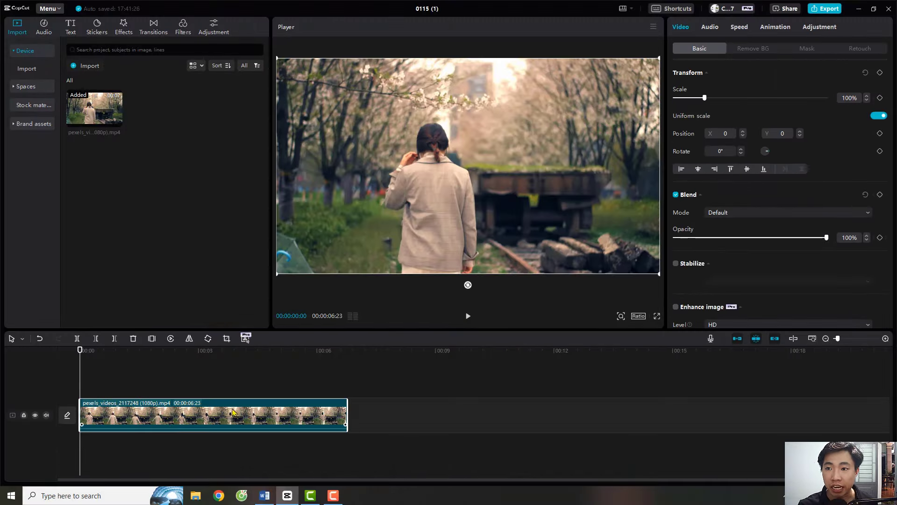
pyautogui.click(809, 50)
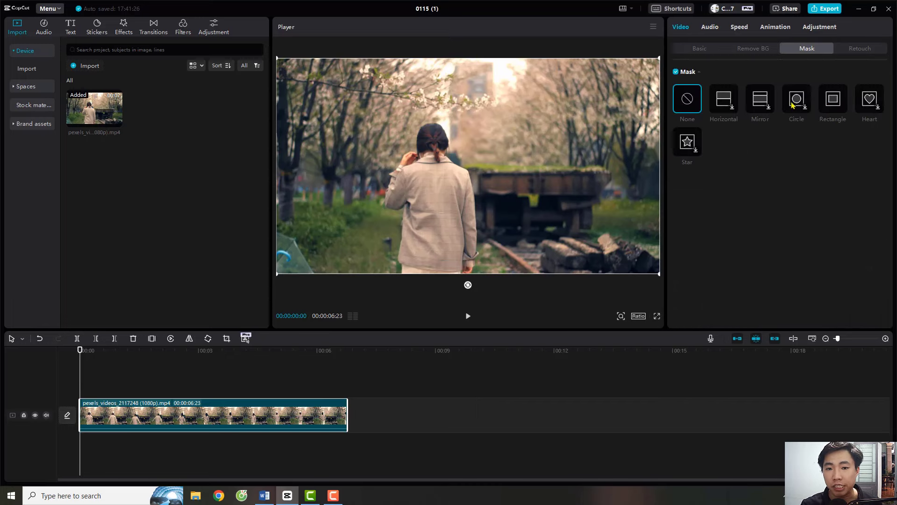
# Step: Switch to the Word topic list, move its window clear of the video preview to read it, and return to CapCut
pyautogui.click(264, 496)
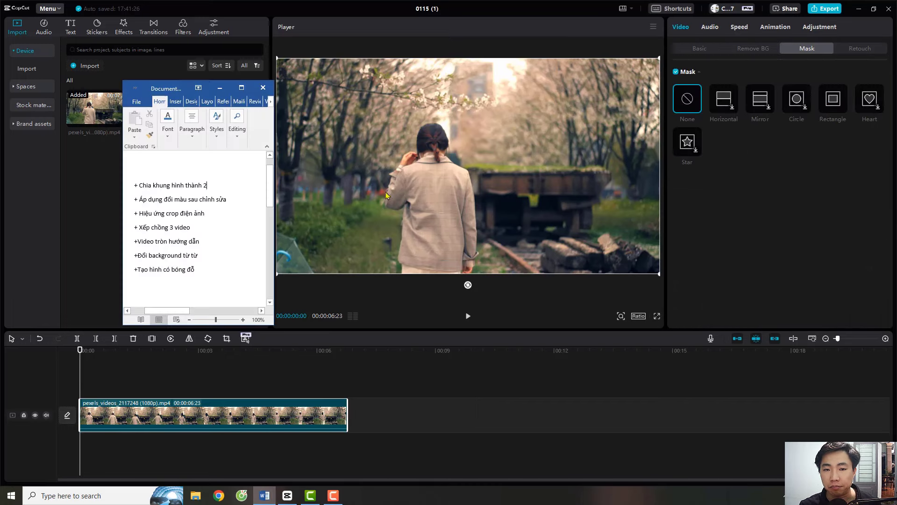
pyautogui.moveTo(168, 88); pyautogui.dragTo(758, 159)
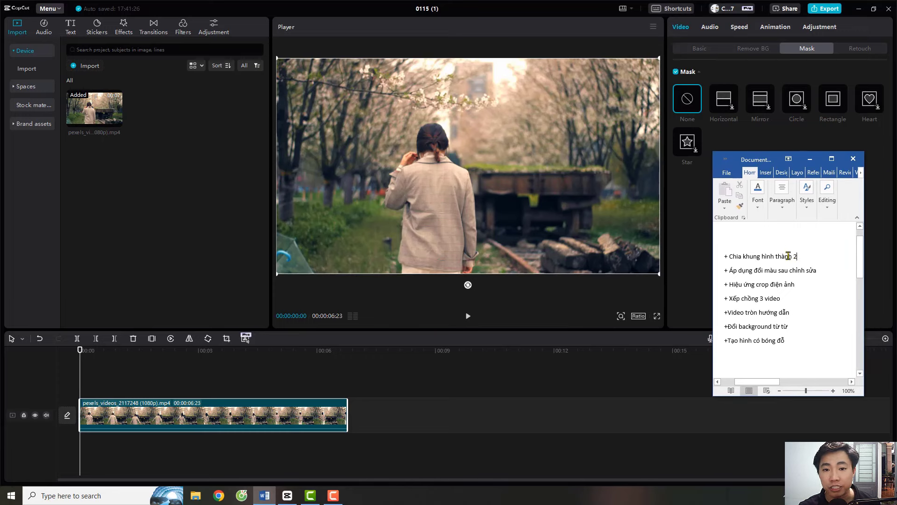
pyautogui.click(708, 257)
pyautogui.click(680, 221)
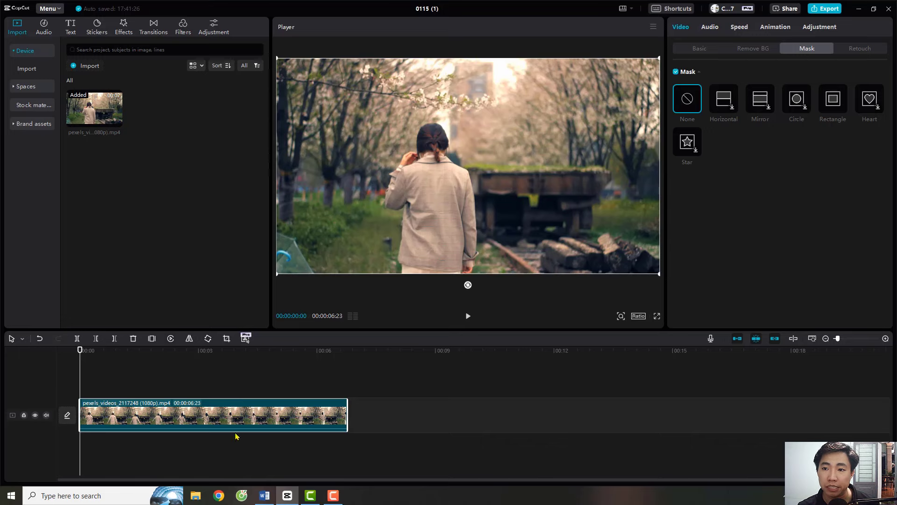
# Step: Scale the clip to 118% and move it to X -344, Y 154 so the woman stands in the frame's left half
pyautogui.click(692, 49)
pyautogui.moveTo(705, 98); pyautogui.dragTo(710, 98)
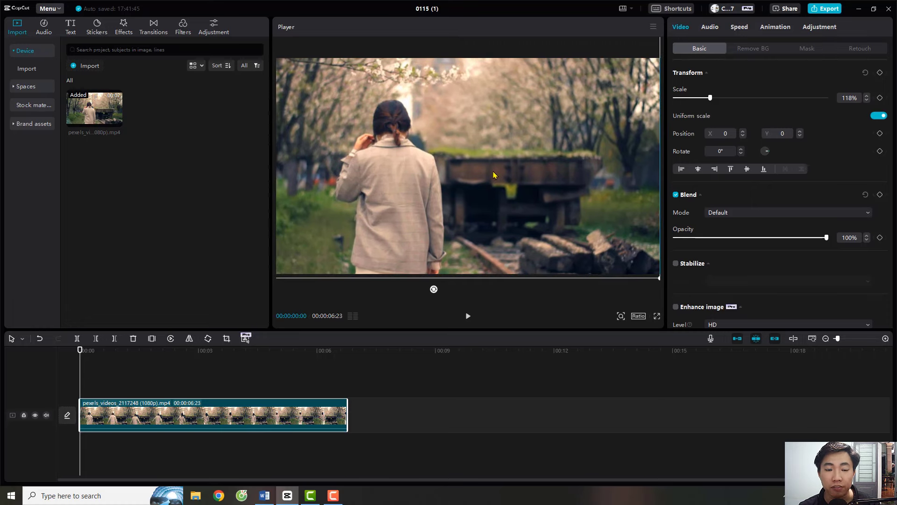
pyautogui.moveTo(493, 175); pyautogui.dragTo(236, 380)
# Step: Play the timeline from the start to check the reframed clip
pyautogui.click(145, 373)
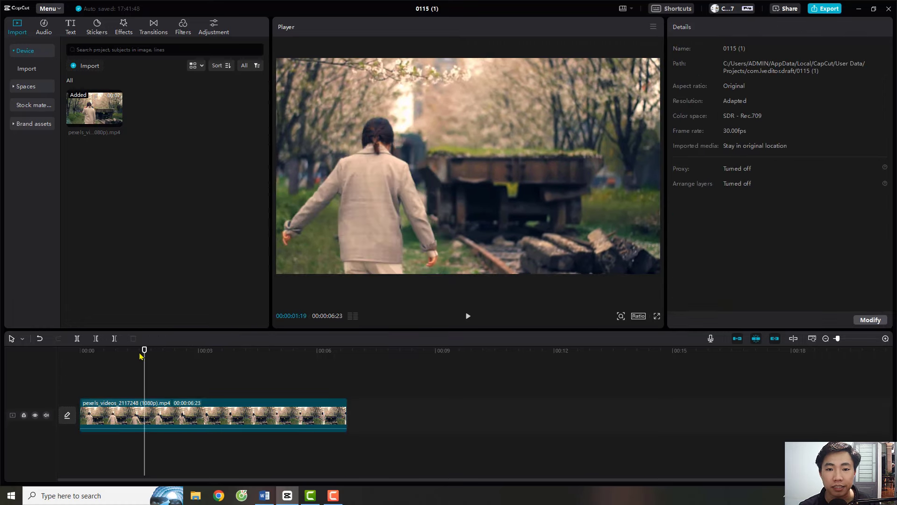
pyautogui.press('Home')
pyautogui.press('space')
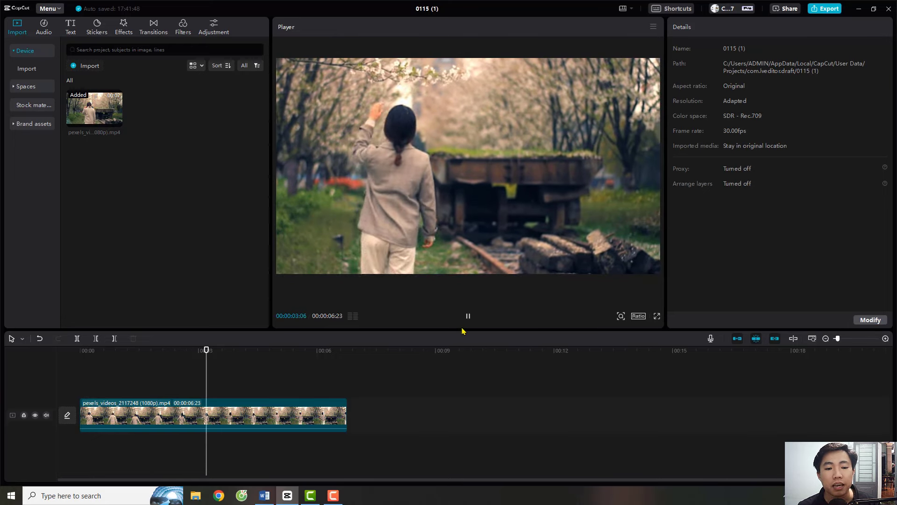
# Step: Duplicate the clip onto a track above it and align the copy with the start of the timeline
pyautogui.click(270, 419)
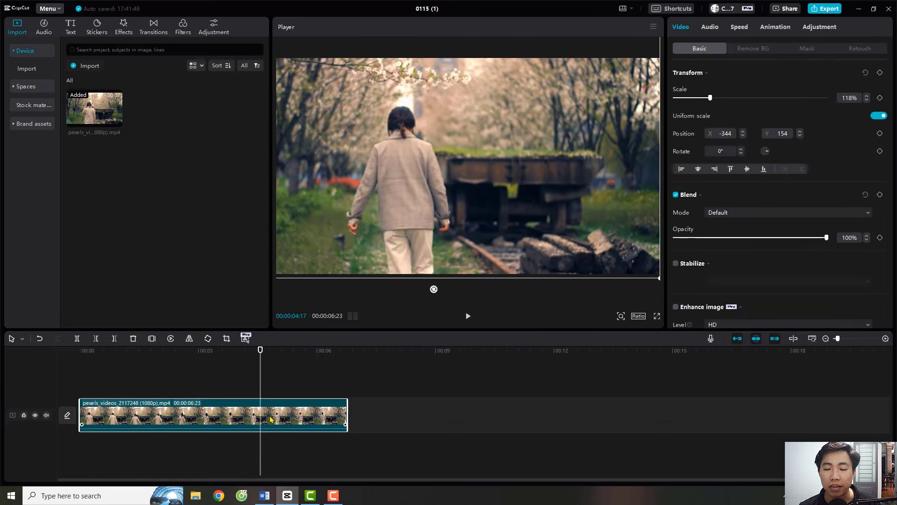
pyautogui.hotkey('ctrl', 'c')
pyautogui.hotkey('ctrl', 'v')
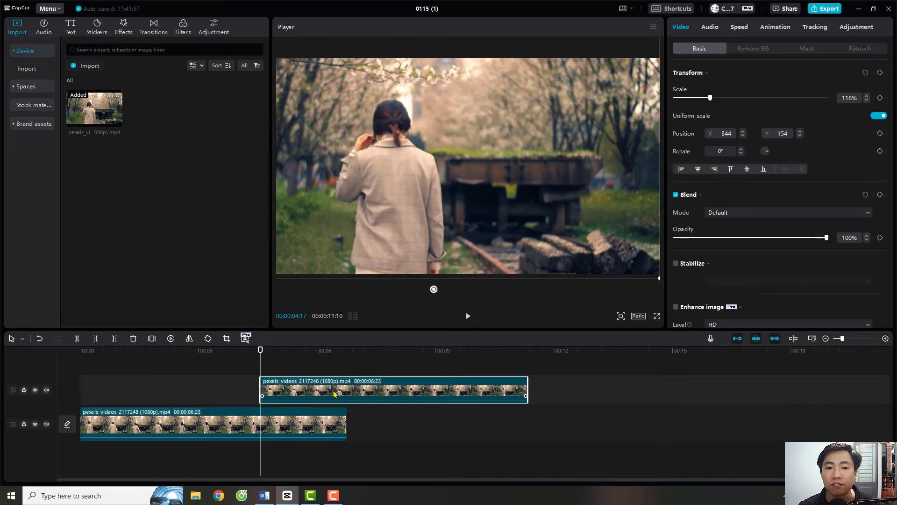
pyautogui.moveTo(334, 394); pyautogui.dragTo(155, 394)
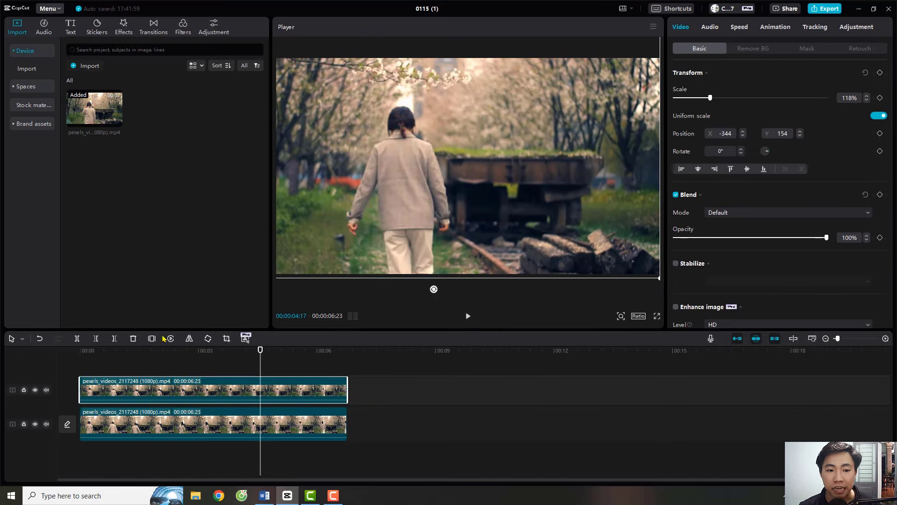
# Step: Mirror the upper clip and move it to about X 320, Y 194 so the woman stands in the right half
pyautogui.click(189, 338)
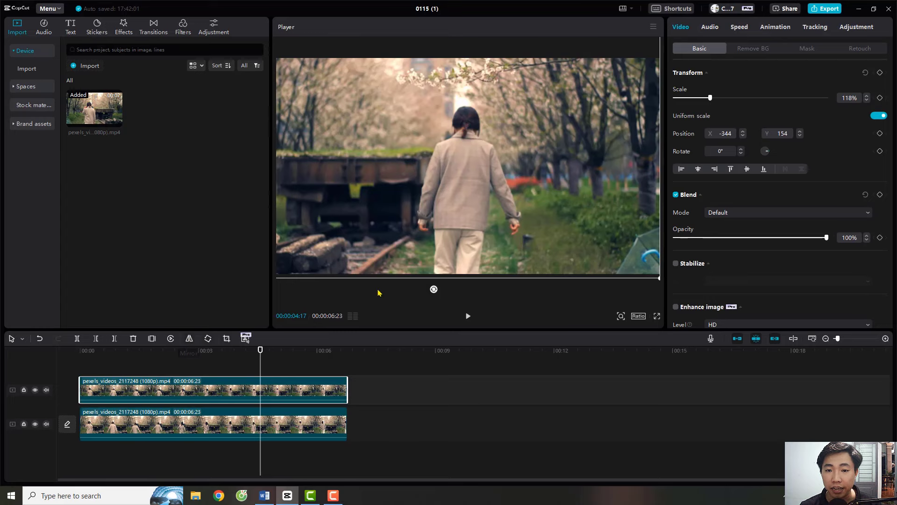
pyautogui.moveTo(435, 242); pyautogui.dragTo(501, 237)
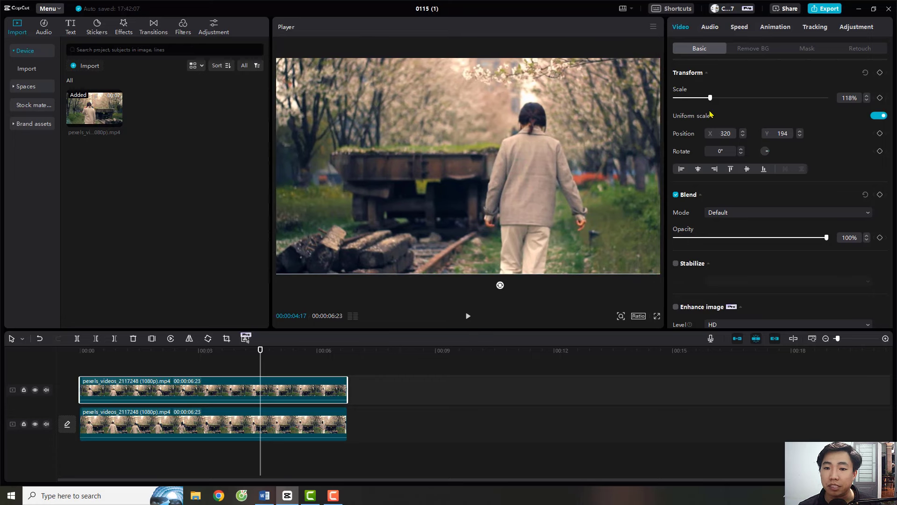
# Step: Play the mirrored copy from the start, and hide and show the upper track to compare both layers
pyautogui.click(283, 366)
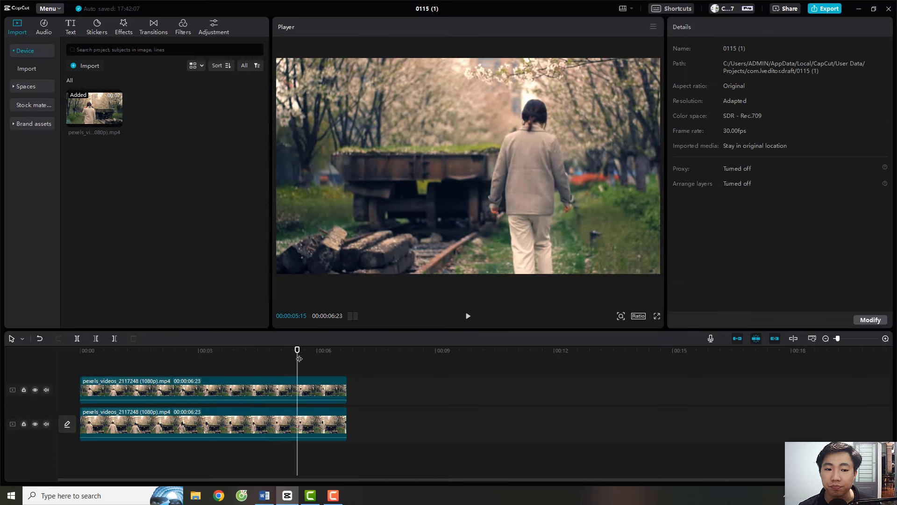
pyautogui.click(85, 369)
pyautogui.press('space')
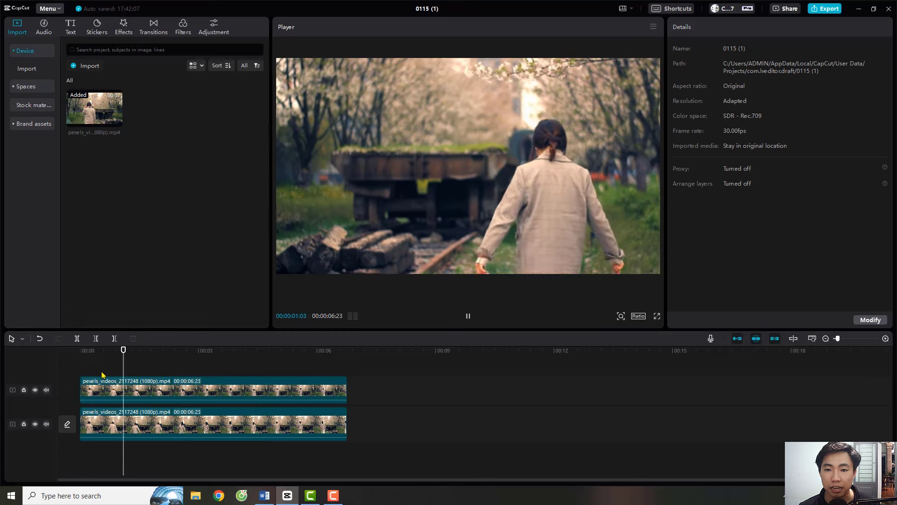
pyautogui.press('space')
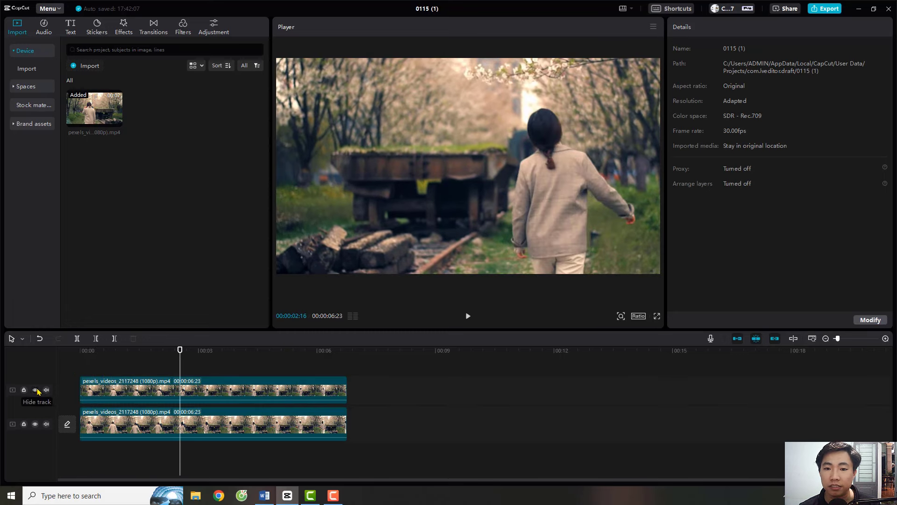
pyautogui.click(35, 390)
pyautogui.click(37, 391)
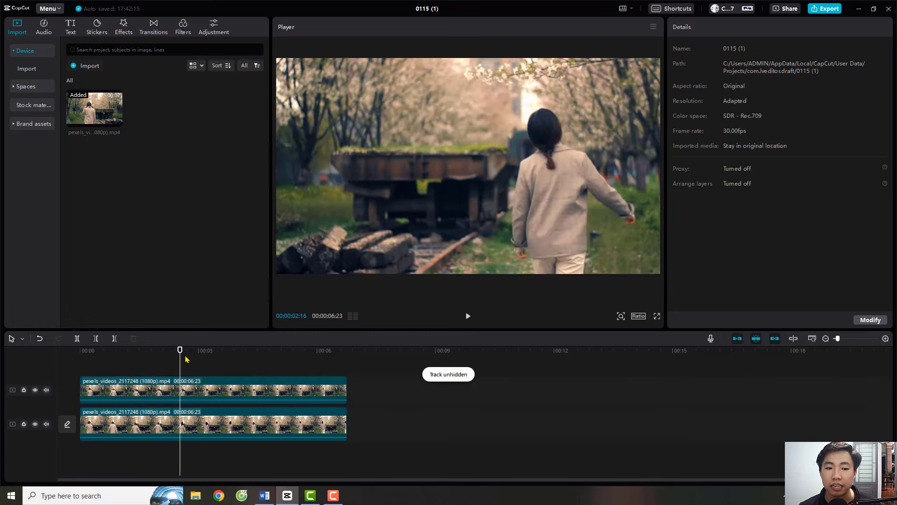
# Step: Apply a Horizontal mask to the upper clip, rotated 90° and moved to about X -136, Y -6 at the frame's centre
pyautogui.click(213, 397)
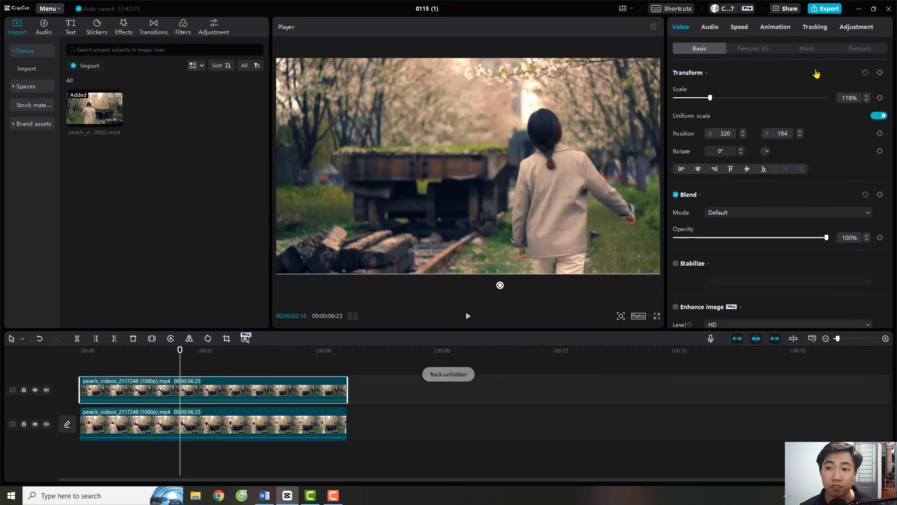
pyautogui.click(813, 50)
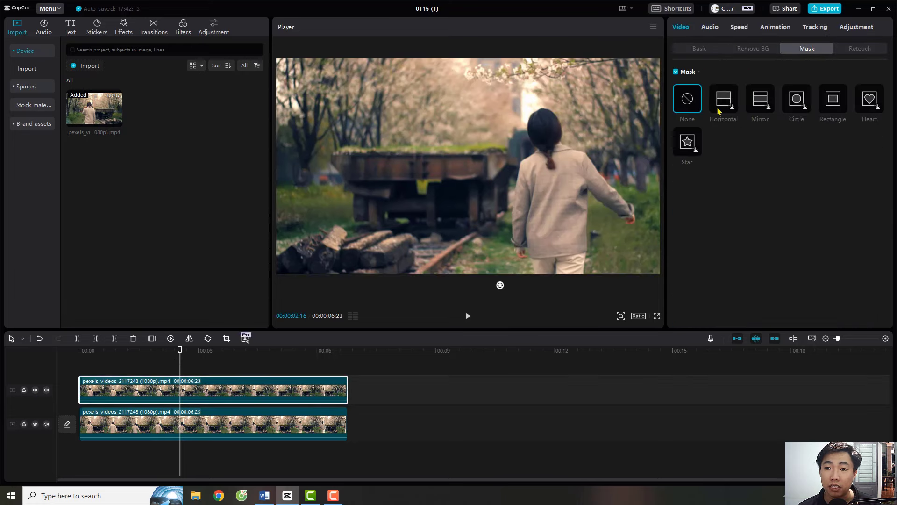
pyautogui.click(724, 99)
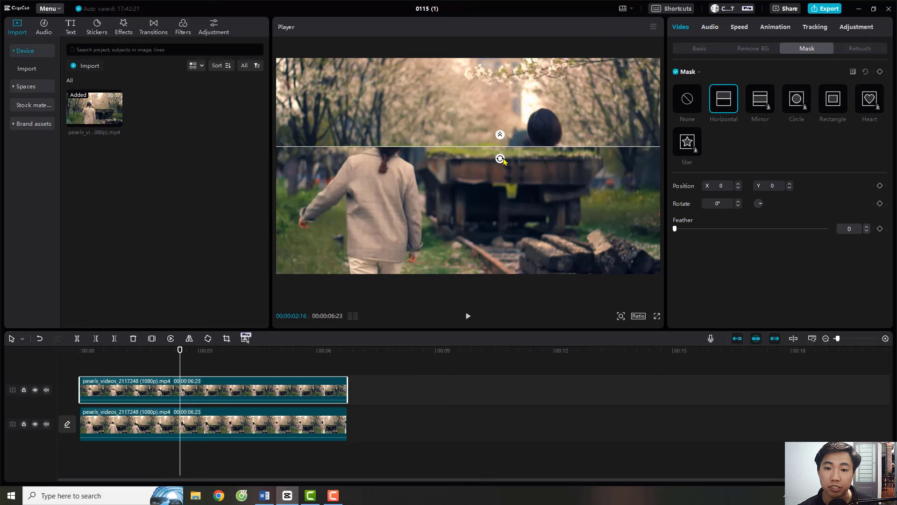
pyautogui.moveTo(501, 159); pyautogui.dragTo(459, 154)
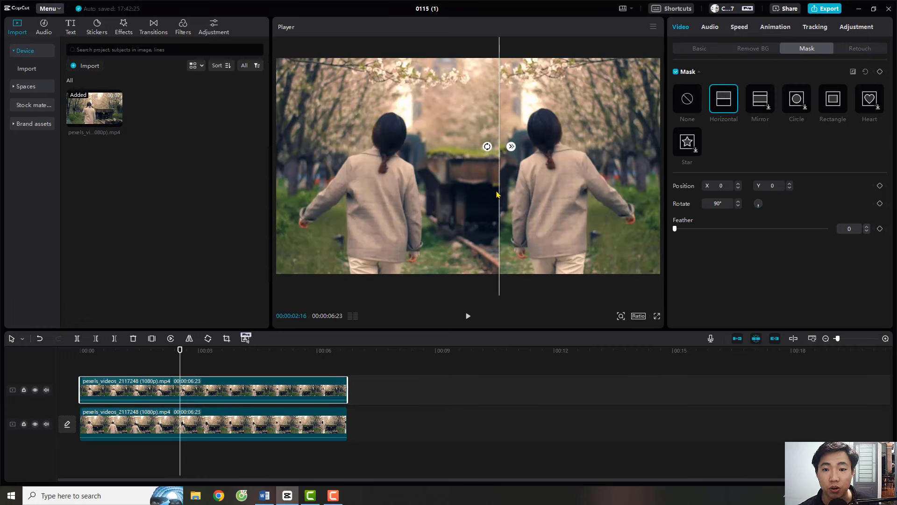
pyautogui.moveTo(497, 194); pyautogui.dragTo(466, 196)
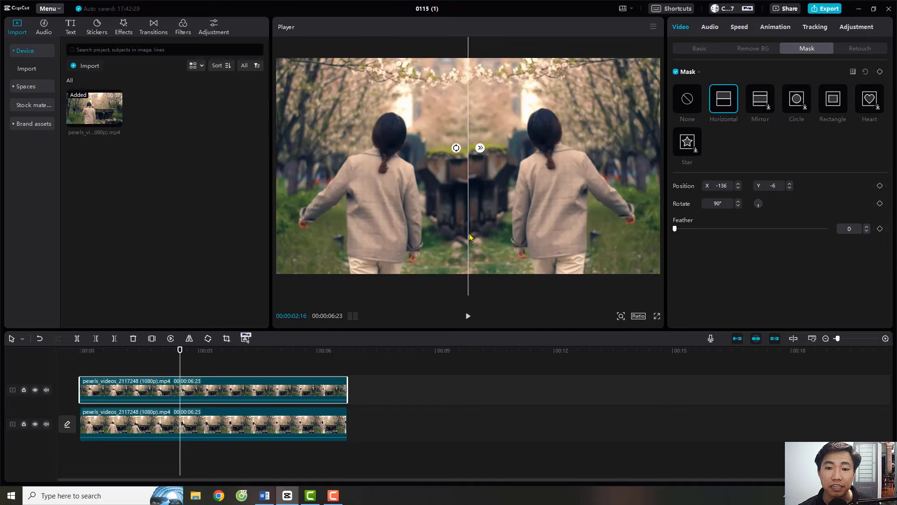
# Step: Inspect the split frame at the end of the clips and at about 5 seconds, with the upper clip selected
pyautogui.click(403, 399)
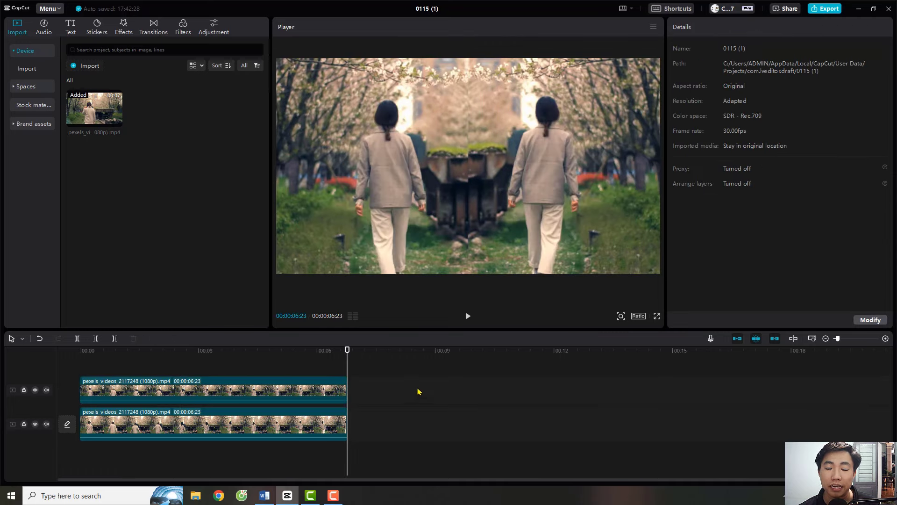
pyautogui.click(497, 228)
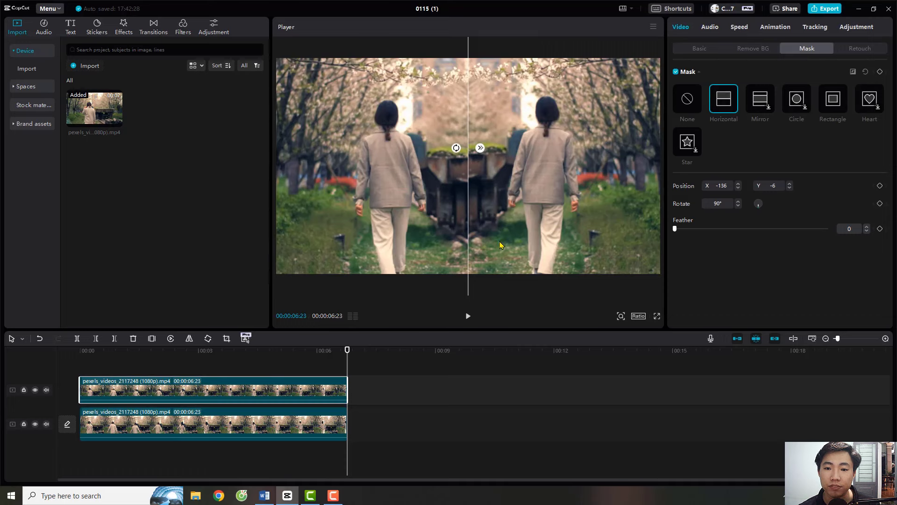
pyautogui.press('Left')
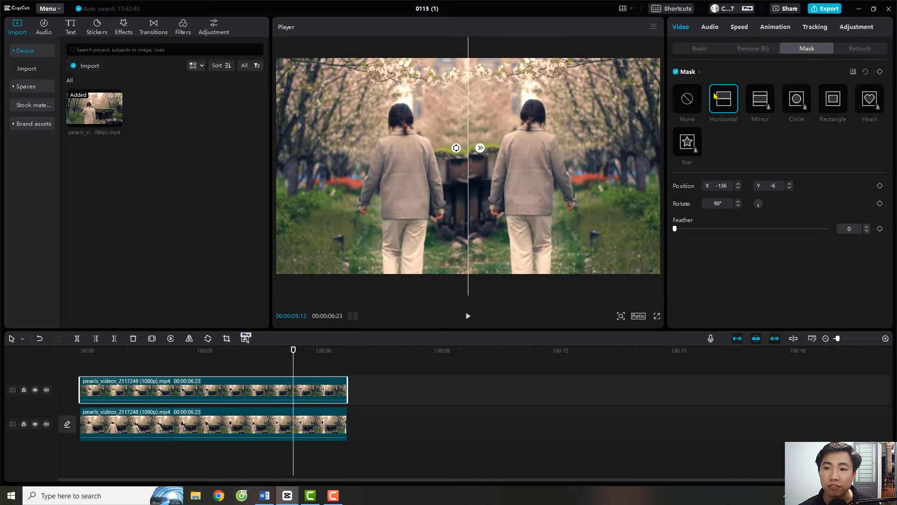
# Step: Set the upper clip's Y position to 150 so both halves line up vertically
pyautogui.click(700, 48)
pyautogui.hotkey('ctrl', 'z')
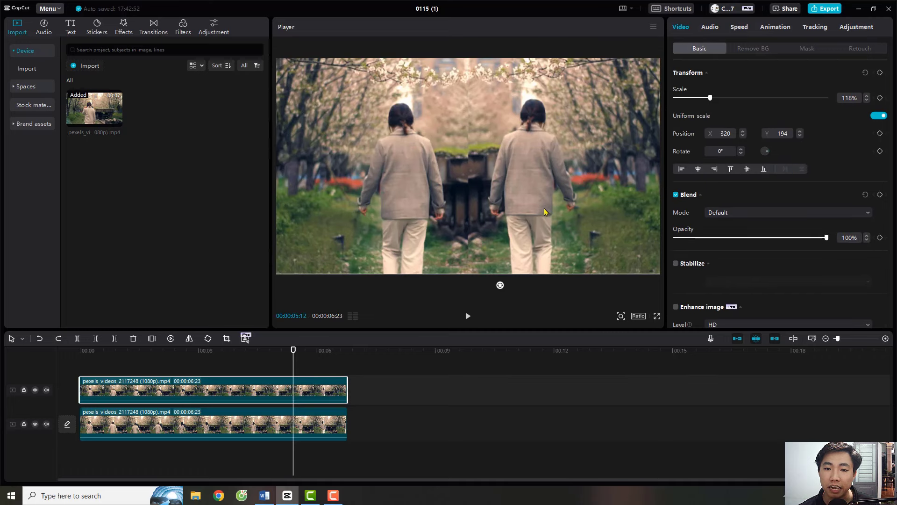
pyautogui.click(775, 134)
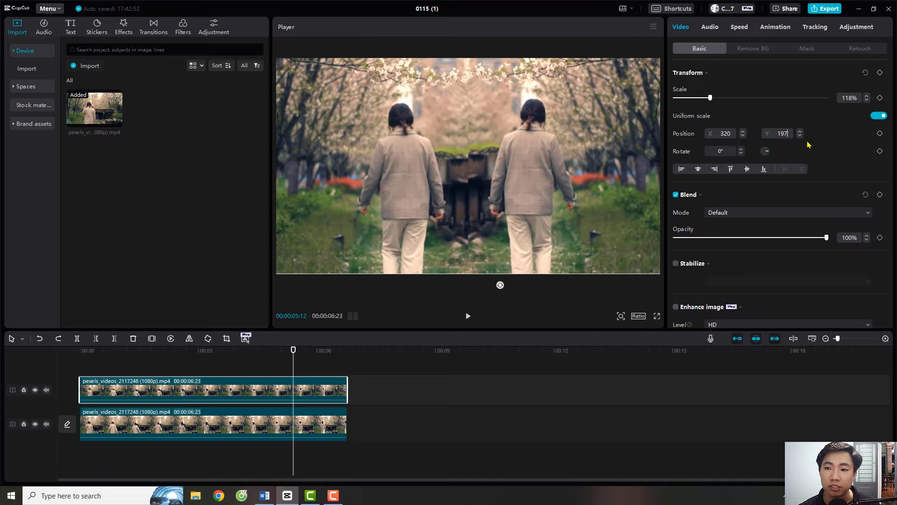
pyautogui.press('Up')
pyautogui.press('Up')
pyautogui.press('Up')
pyautogui.press('Up')
pyautogui.press('Up')
pyautogui.press('Up')
pyautogui.press('Up')
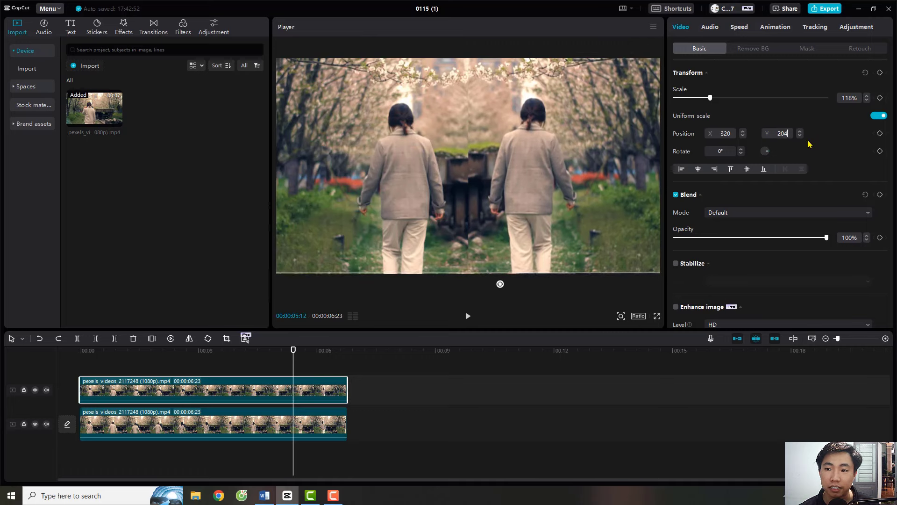
pyautogui.press('Down')
pyautogui.press('Down')
pyautogui.press('Down')
pyautogui.press('Down')
pyautogui.press('Down')
pyautogui.press('Down')
pyautogui.press('Down')
pyautogui.press('Down')
pyautogui.press('Down')
pyautogui.press('Down')
pyautogui.press('Down')
pyautogui.press('Down')
pyautogui.press('Down')
pyautogui.press('Down')
pyautogui.press('Down')
pyautogui.press('Down')
pyautogui.press('Down')
pyautogui.press('Down')
pyautogui.press('Down')
pyautogui.press('Down')
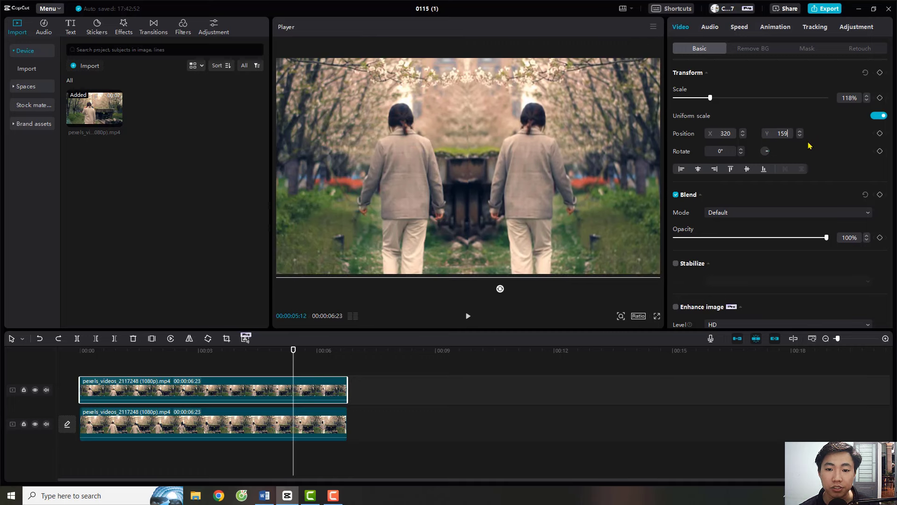
pyautogui.press('Down')
pyautogui.press('Down')
pyautogui.press('Down')
pyautogui.press('Down')
pyautogui.press('Down')
pyautogui.press('Down')
pyautogui.press('Down')
pyautogui.press('Down')
pyautogui.press('Down')
pyautogui.press('Down')
pyautogui.press('Down')
pyautogui.press('Down')
pyautogui.press('Down')
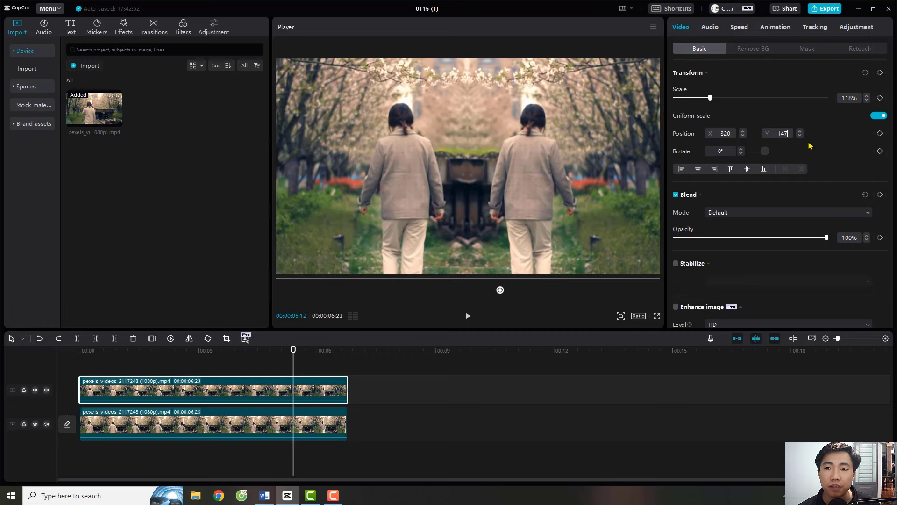
pyautogui.press('Up')
pyautogui.press('Up')
pyautogui.press('Up')
pyautogui.press('Up')
pyautogui.press('Up')
pyautogui.press('Up')
pyautogui.press('Up')
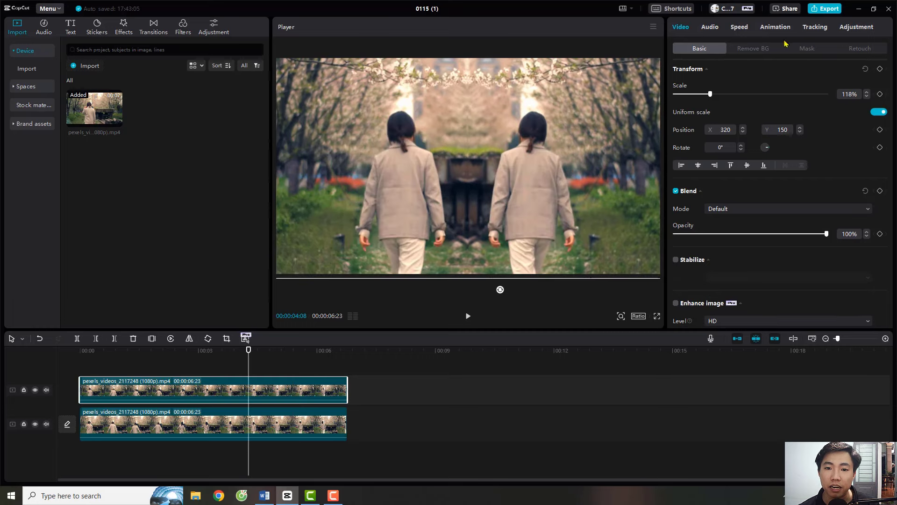
# Step: Set the feather of the upper clip's mask to 32 to soften the seam between the halves
pyautogui.click(807, 49)
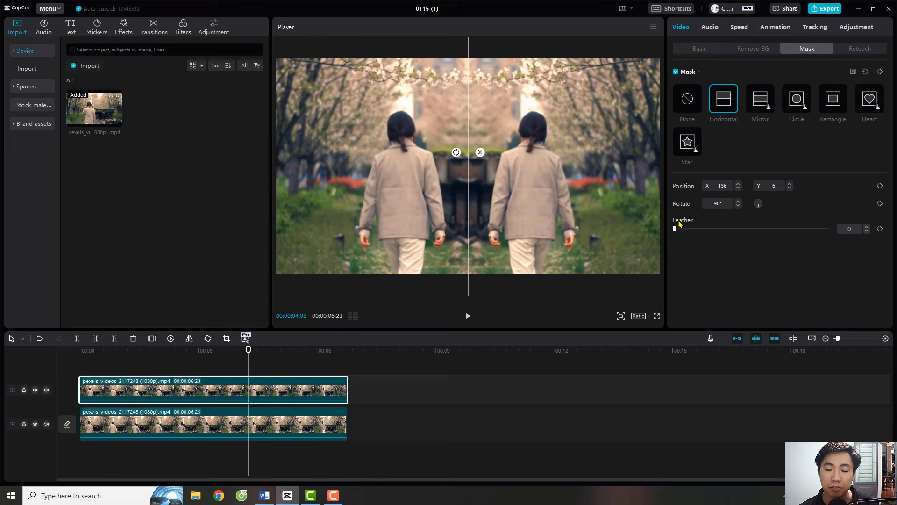
pyautogui.moveTo(679, 229); pyautogui.dragTo(814, 223)
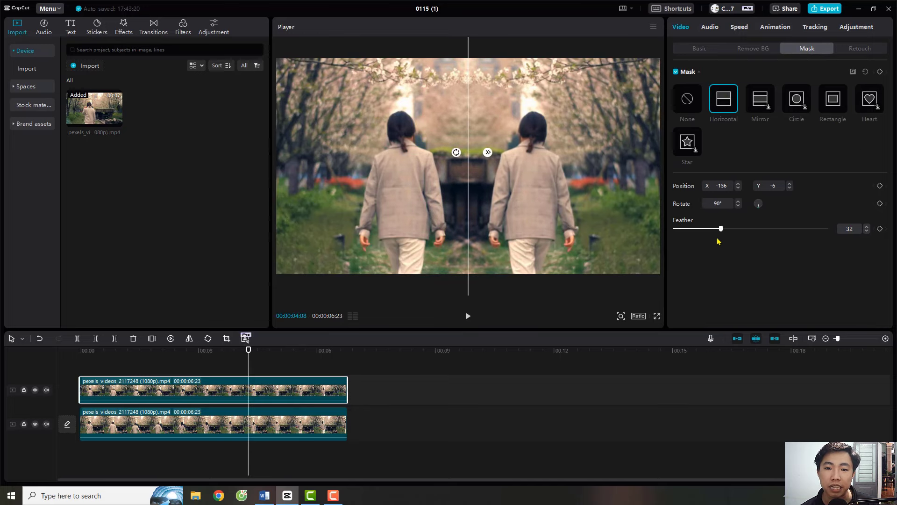
# Step: Play the timeline to check the feathered split, and bring the Word topic list back up
pyautogui.click(321, 357)
pyautogui.press('space')
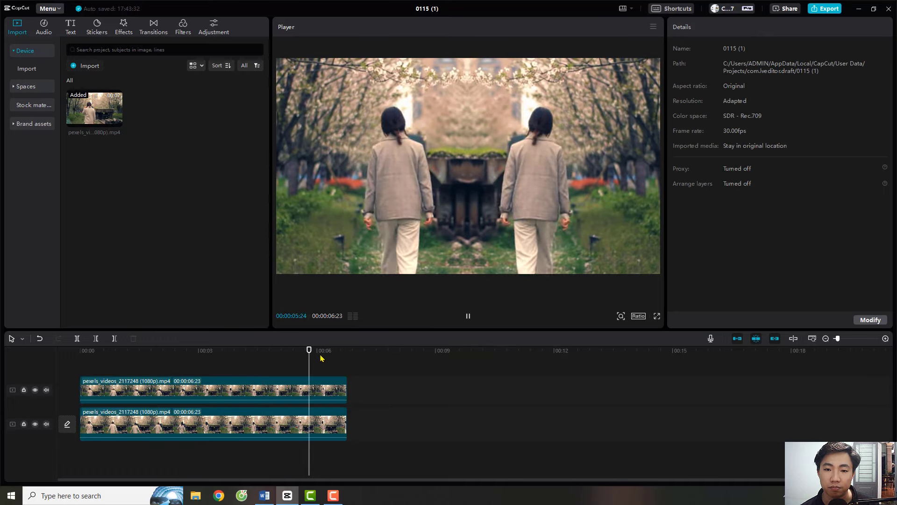
pyautogui.hotkey('alt', 'Tab')
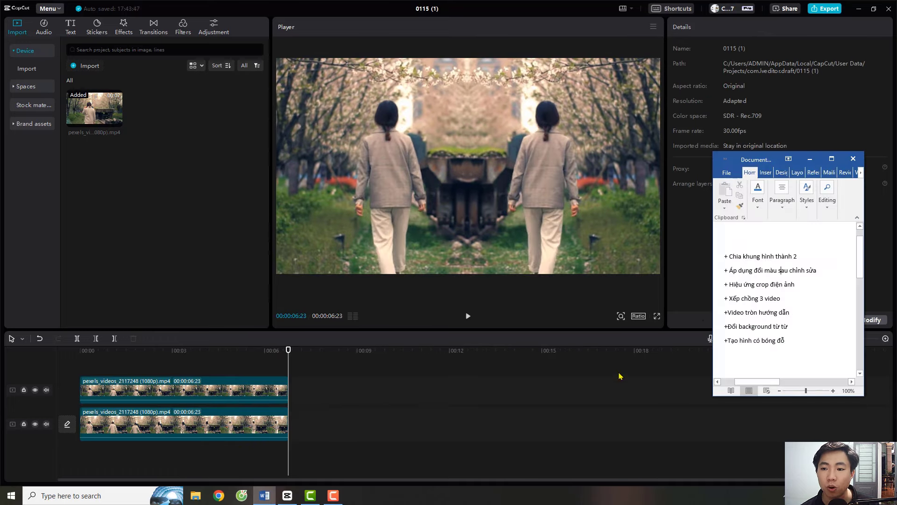
pyautogui.moveTo(830, 273); pyautogui.dragTo(683, 270)
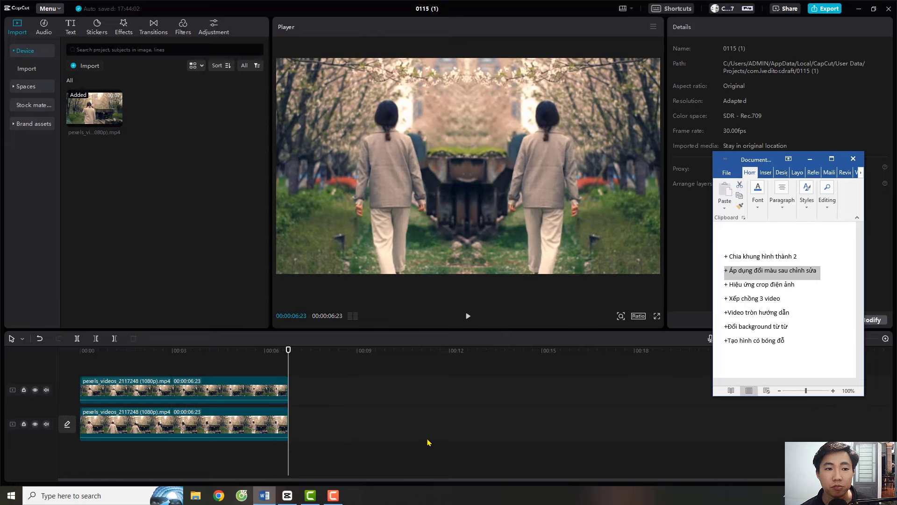
pyautogui.hotkey('alt', 'Tab')
pyautogui.click(89, 66)
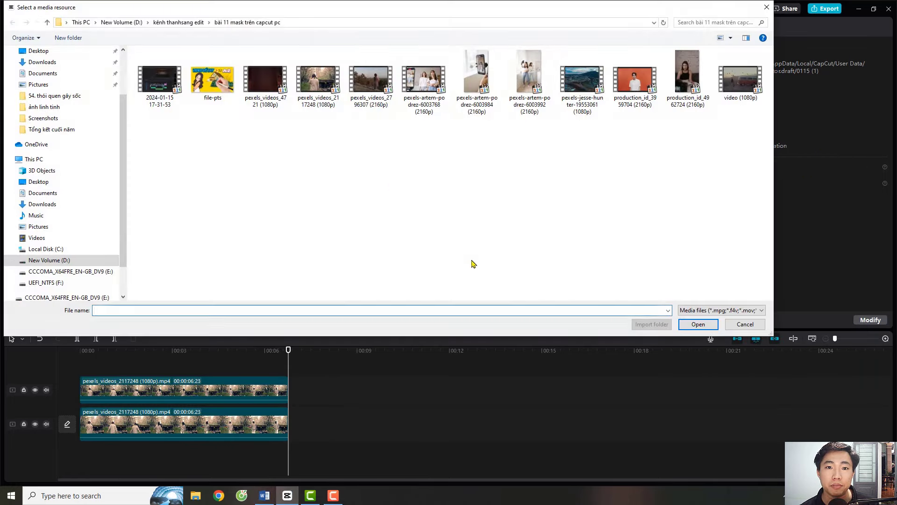
pyautogui.click(374, 82)
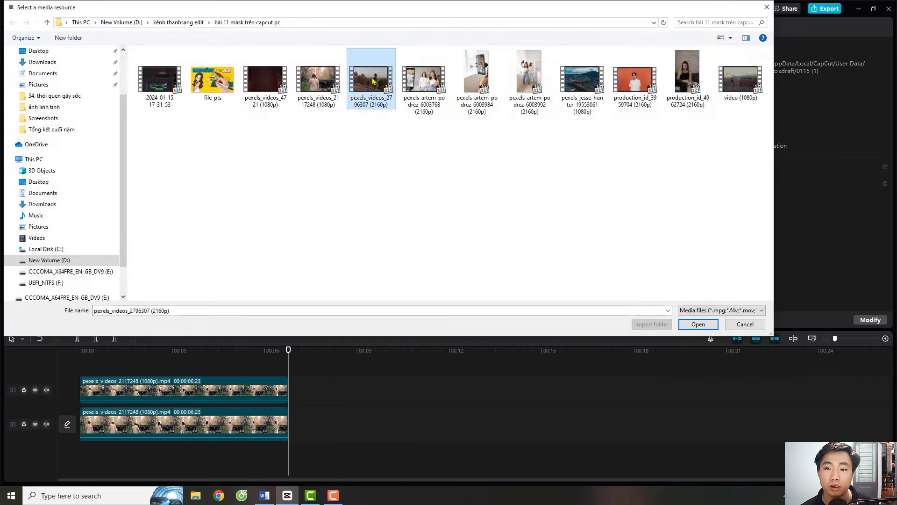
pyautogui.click(703, 325)
pyautogui.moveTo(158, 108); pyautogui.dragTo(307, 435)
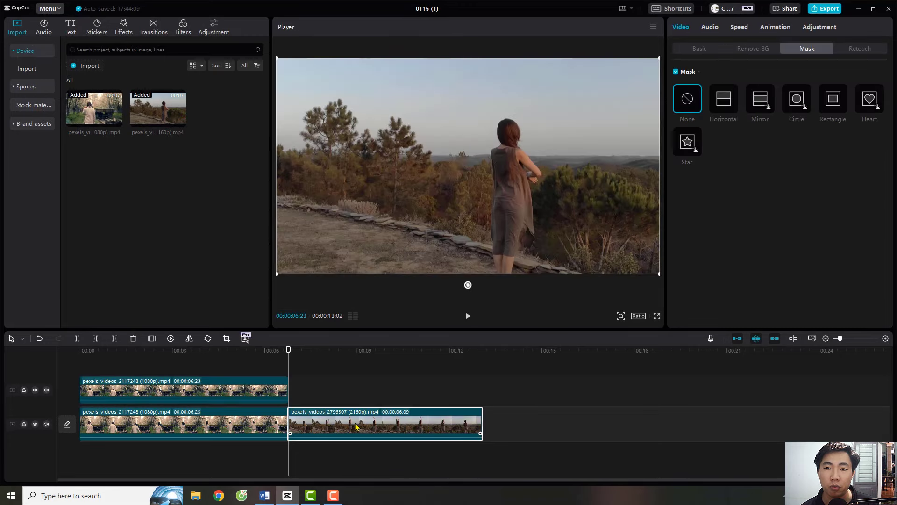
# Step: Duplicate the new clip onto the track above and turn on Auto adjust for the upper copy
pyautogui.hotkey('ctrl', 'c')
pyautogui.hotkey('ctrl', 'v')
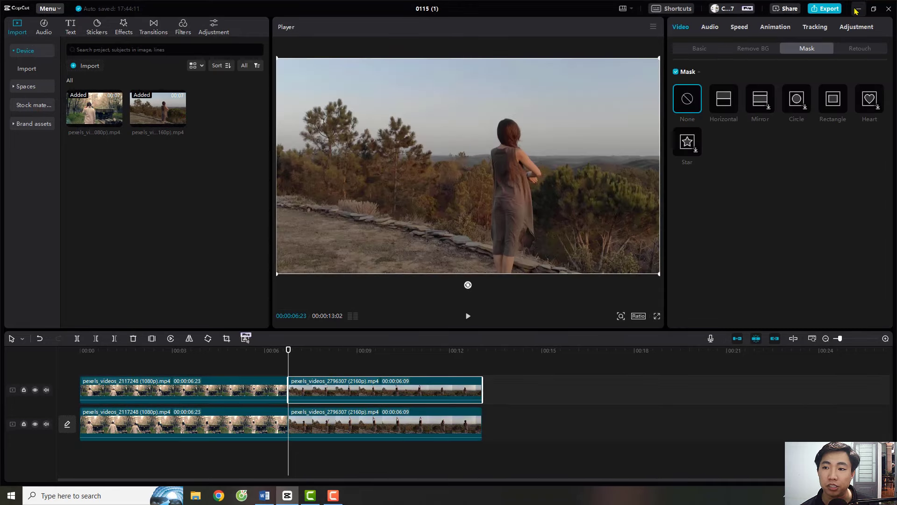
pyautogui.click(850, 28)
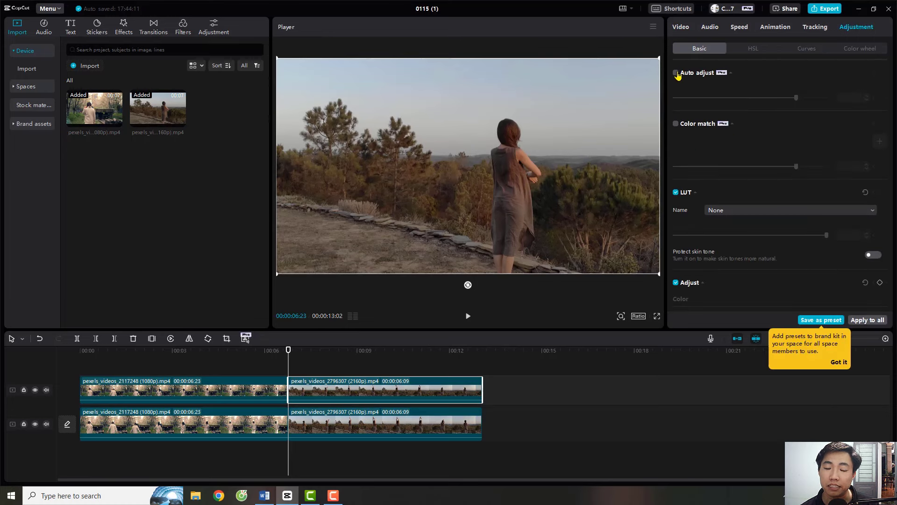
pyautogui.click(676, 73)
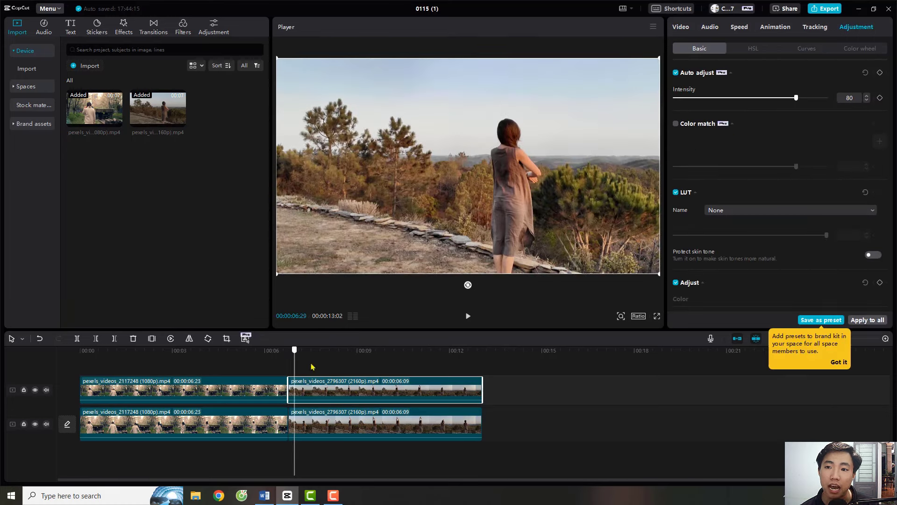
# Step: Compare the auto-adjusted clip with the original at about 9 seconds by hiding and showing the upper track
pyautogui.moveTo(290, 372); pyautogui.dragTo(383, 371)
pyautogui.click(35, 390)
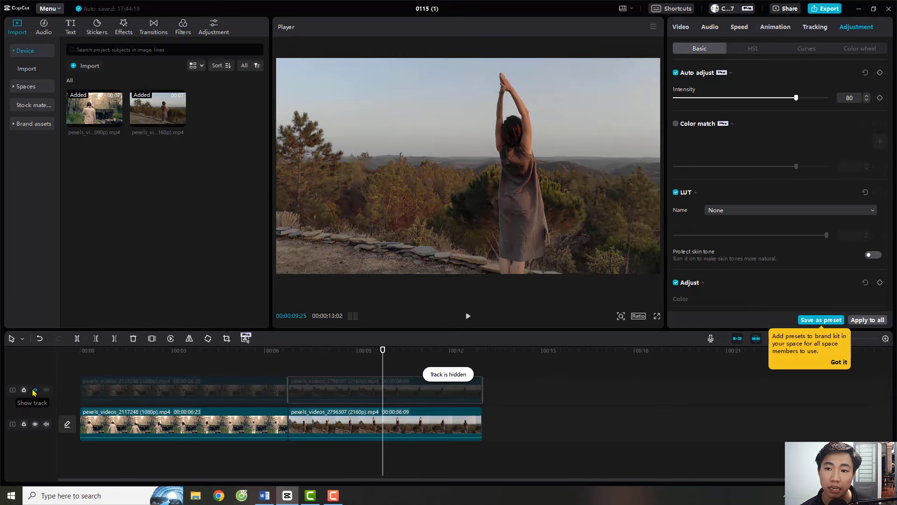
pyautogui.click(34, 390)
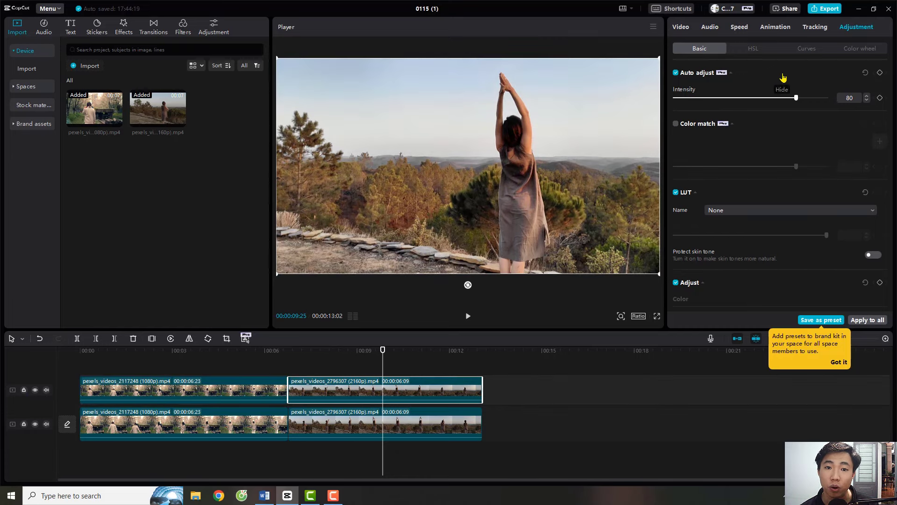
# Step: Import all the .cube files from the Vintage folder as LUTs
pyautogui.click(214, 27)
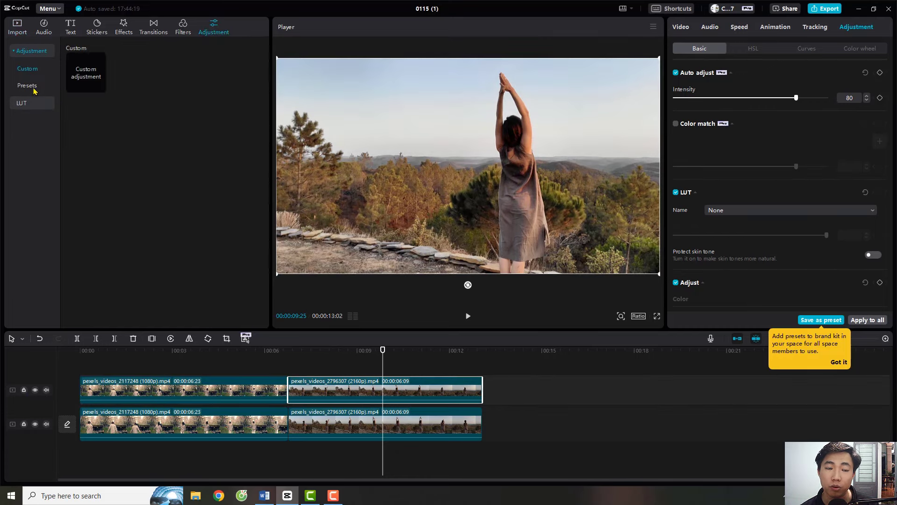
pyautogui.click(27, 102)
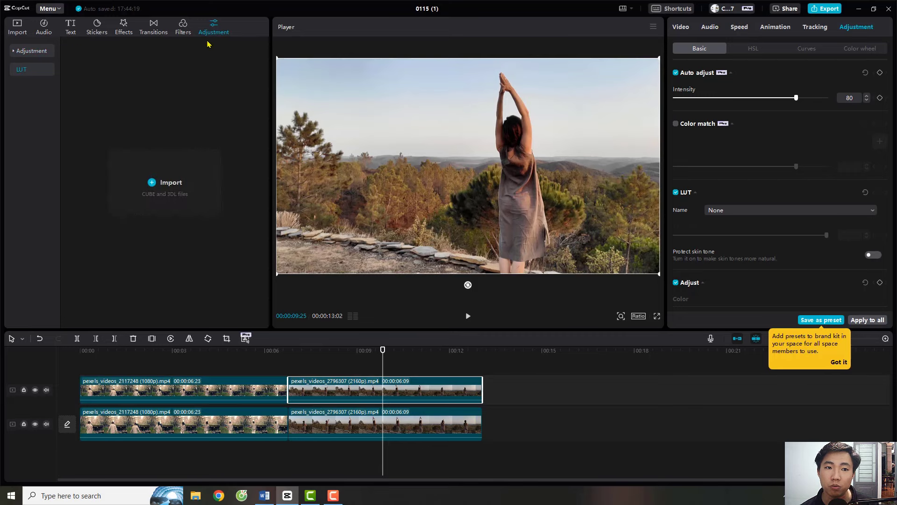
pyautogui.click(150, 188)
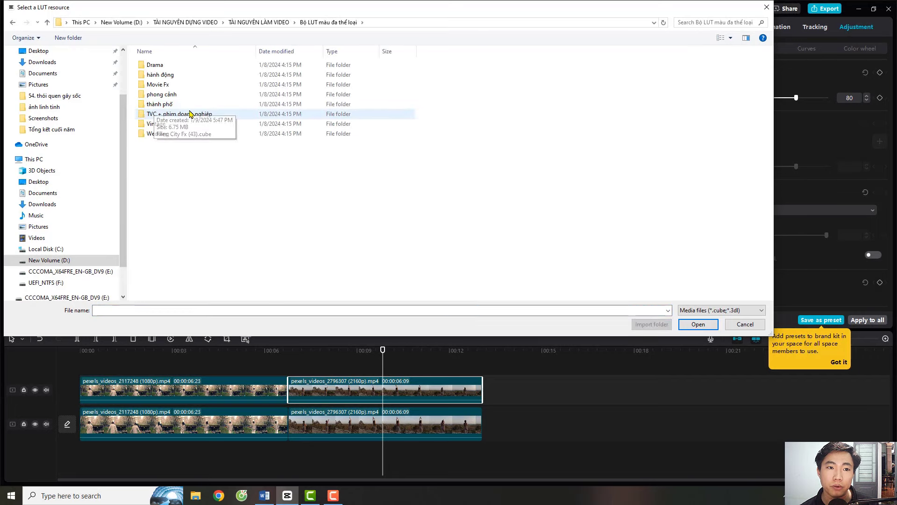
pyautogui.doubleClick(170, 135)
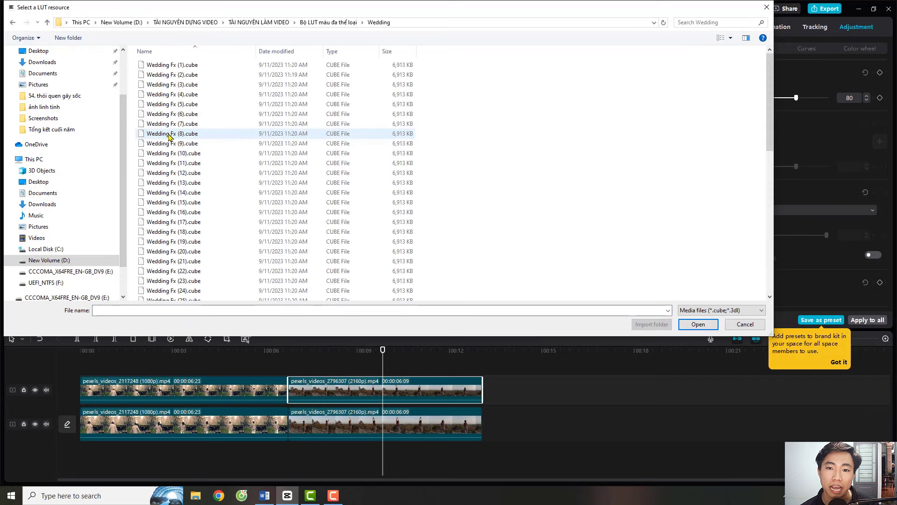
pyautogui.click(47, 22)
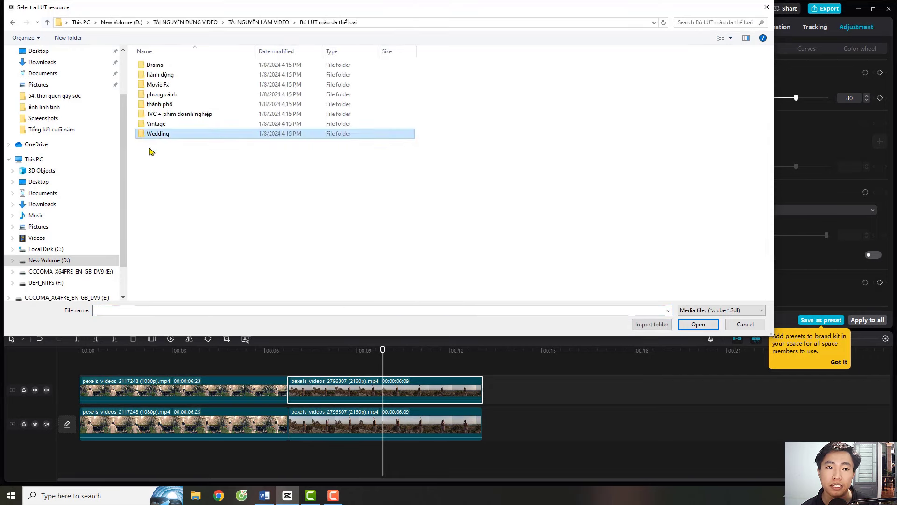
pyautogui.doubleClick(170, 123)
pyautogui.click(301, 205)
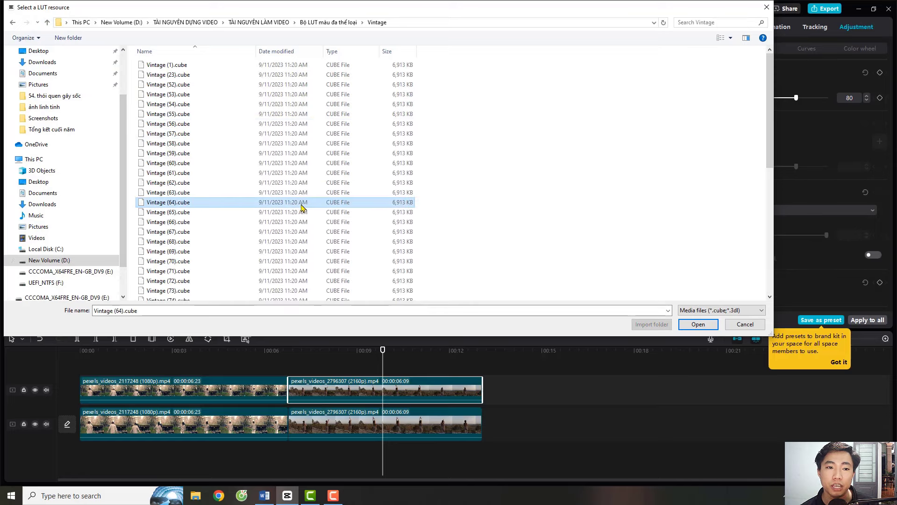
pyautogui.hotkey('ctrl', 'a')
pyautogui.click(698, 324)
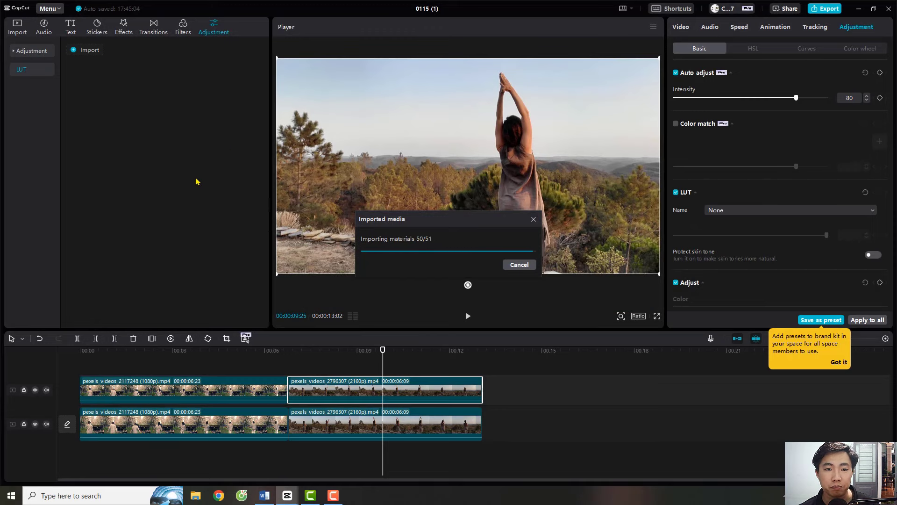
# Step: Add the Vintage (54).cube LUT as an adjustment spanning the whole second upper clip and set its intensity to 39
pyautogui.click(154, 139)
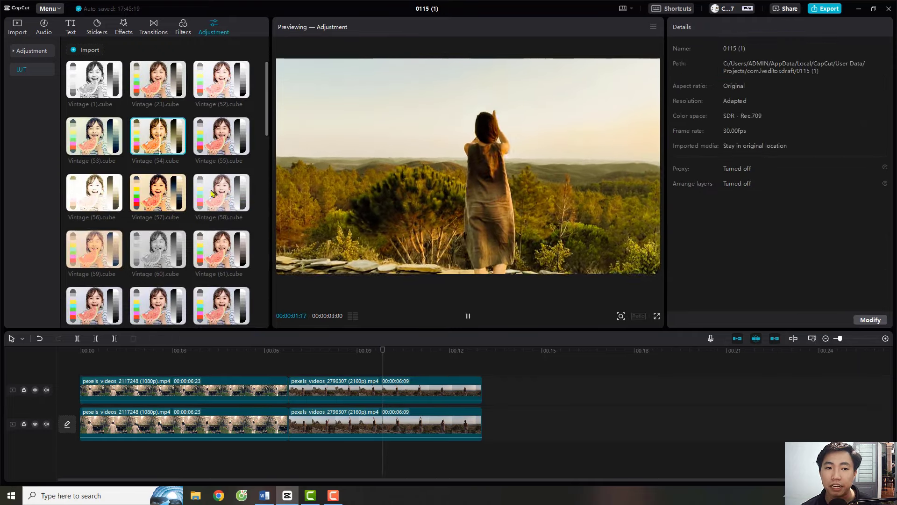
pyautogui.moveTo(173, 138); pyautogui.dragTo(326, 382)
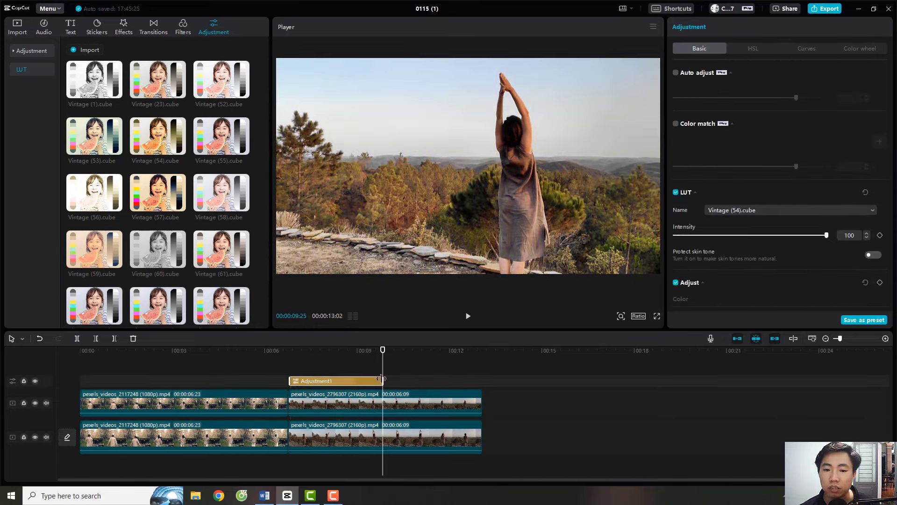
pyautogui.moveTo(380, 379); pyautogui.dragTo(482, 381)
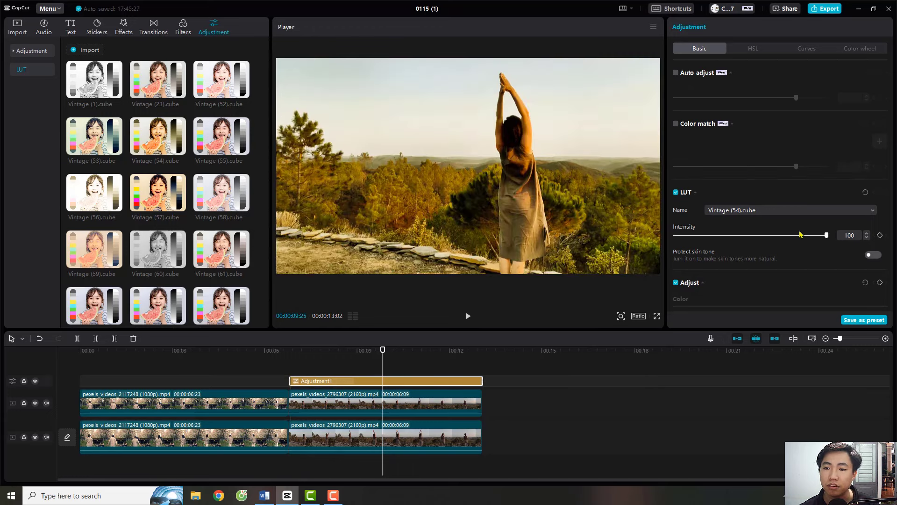
pyautogui.moveTo(822, 235); pyautogui.dragTo(733, 236)
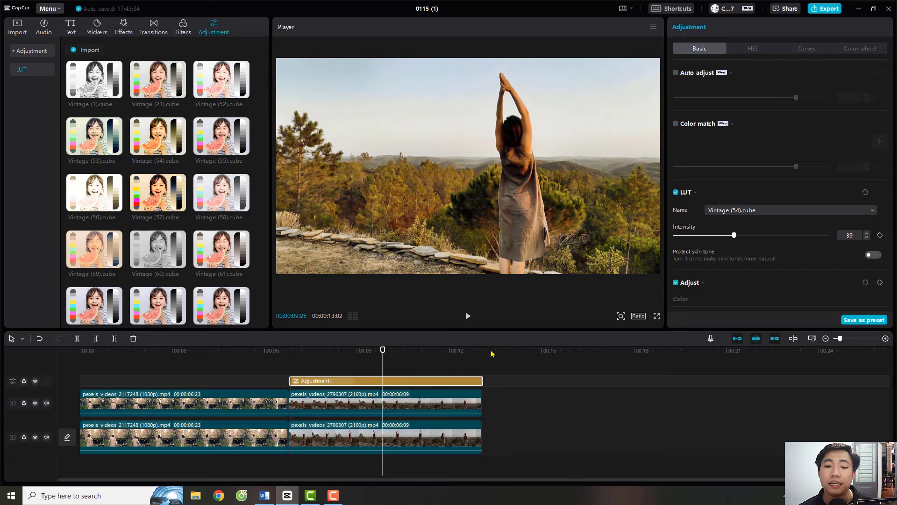
# Step: Combine the LUT adjustment and the second upper clip into a compound clip, and compare it with the original by toggling the upper track
pyautogui.click(520, 401)
pyautogui.click(444, 402)
pyautogui.rightClick(441, 401)
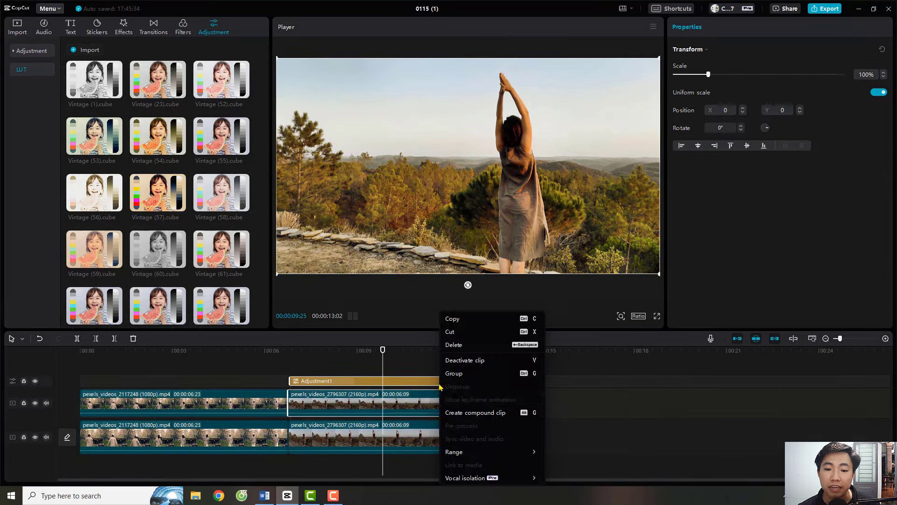
pyautogui.click(491, 414)
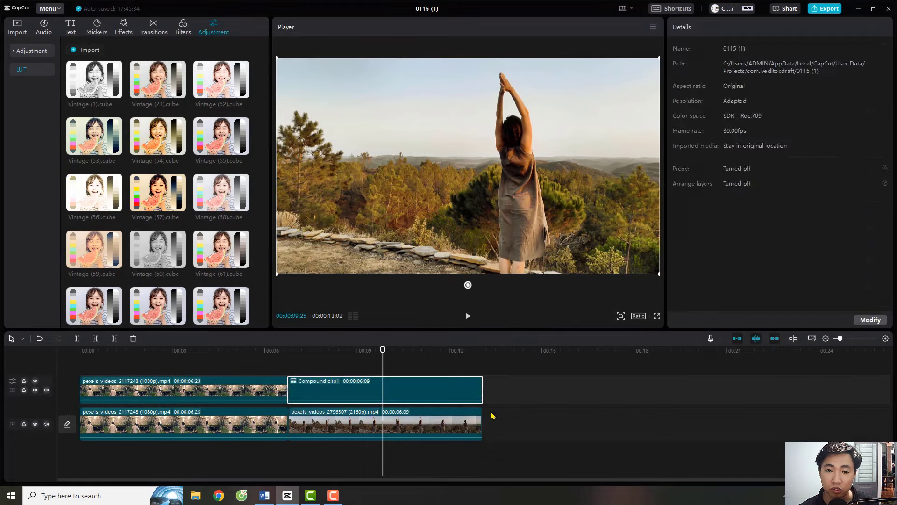
pyautogui.click(35, 390)
pyautogui.click(35, 390)
# Step: With the playhead at 00:00:07:12, apply a Horizontal mask to the compound clip and rotate it to 90°
pyautogui.click(290, 350)
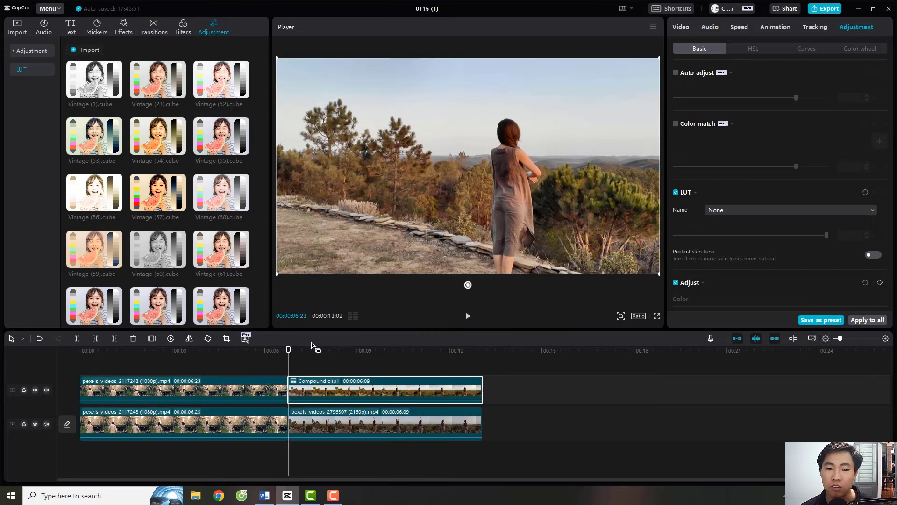
pyautogui.moveTo(288, 357); pyautogui.dragTo(315, 357)
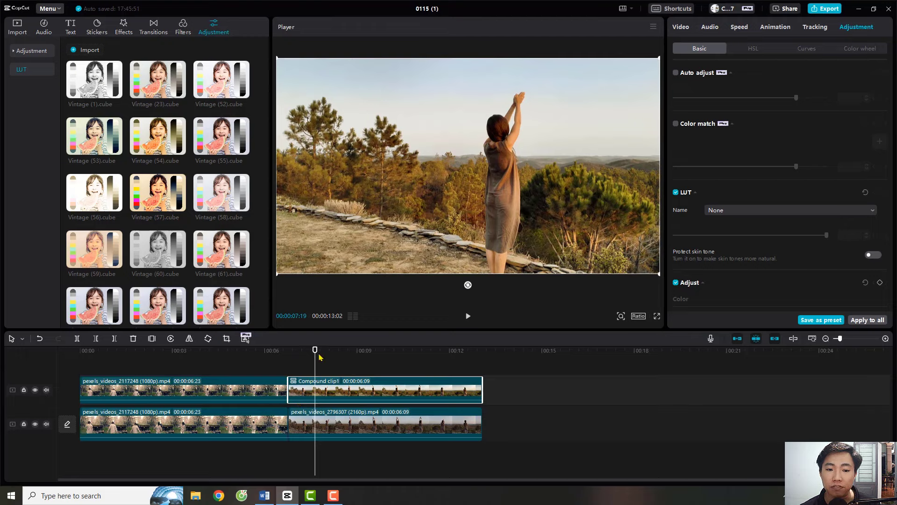
pyautogui.moveTo(315, 361); pyautogui.dragTo(308, 361)
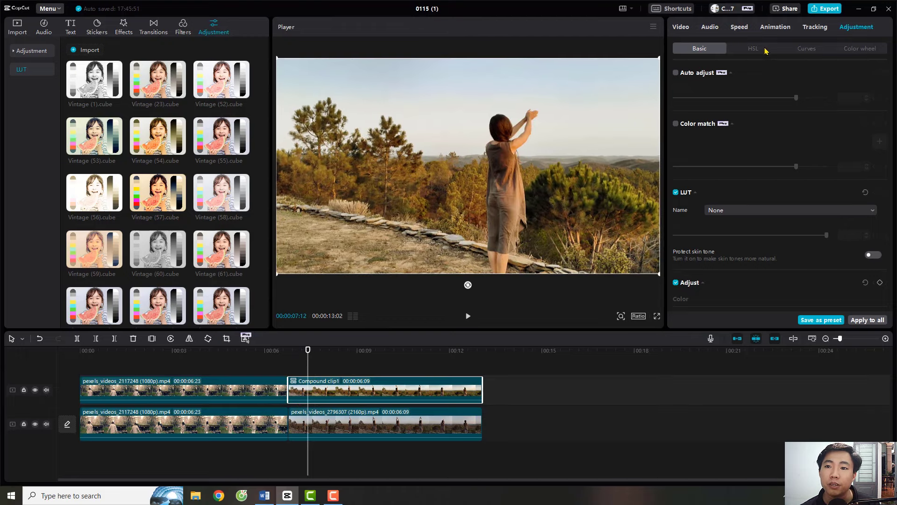
pyautogui.click(682, 27)
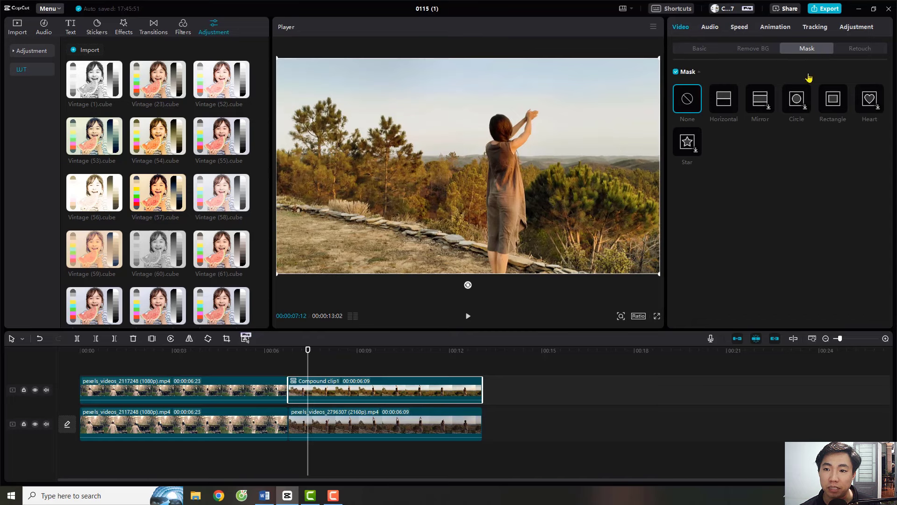
pyautogui.click(723, 103)
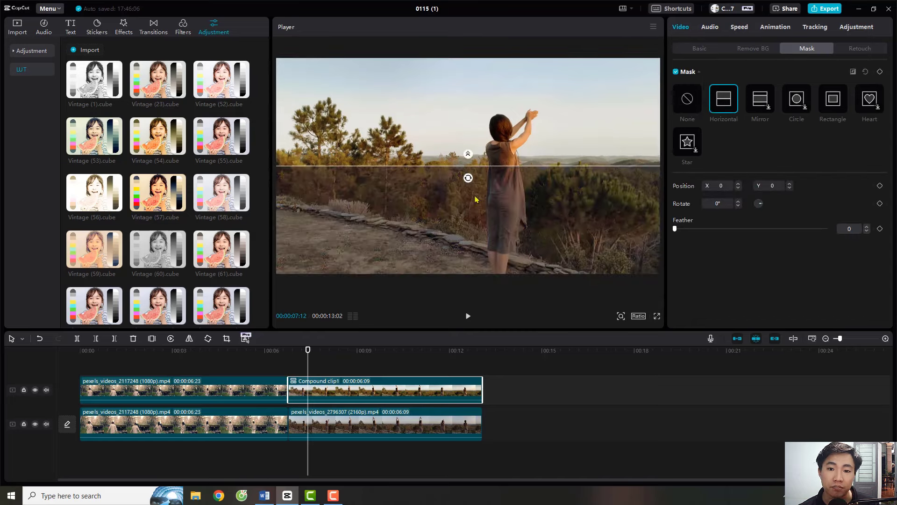
pyautogui.moveTo(468, 178); pyautogui.dragTo(447, 175)
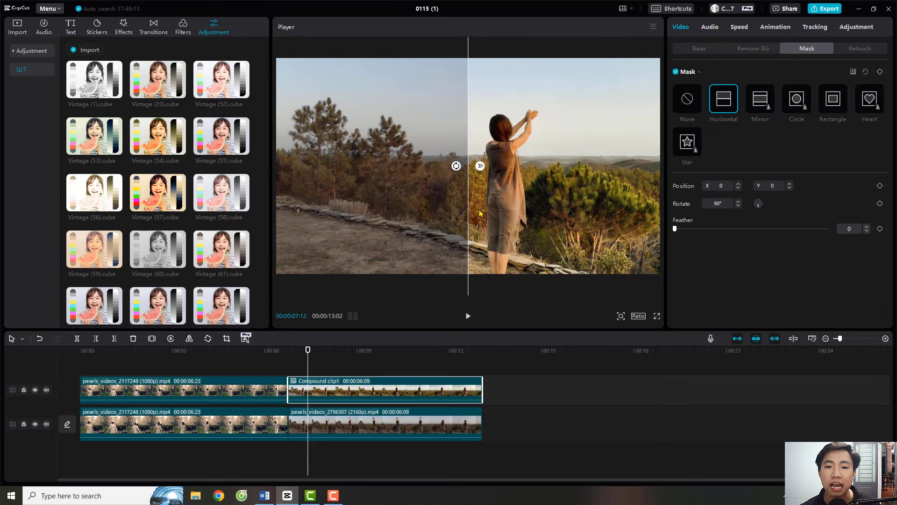
# Step: With a mask position keyframe at 00:00:07:11, rotate the mask to -90° and move its line to the frame's right edge (X 960, Y 56)
pyautogui.click(880, 339)
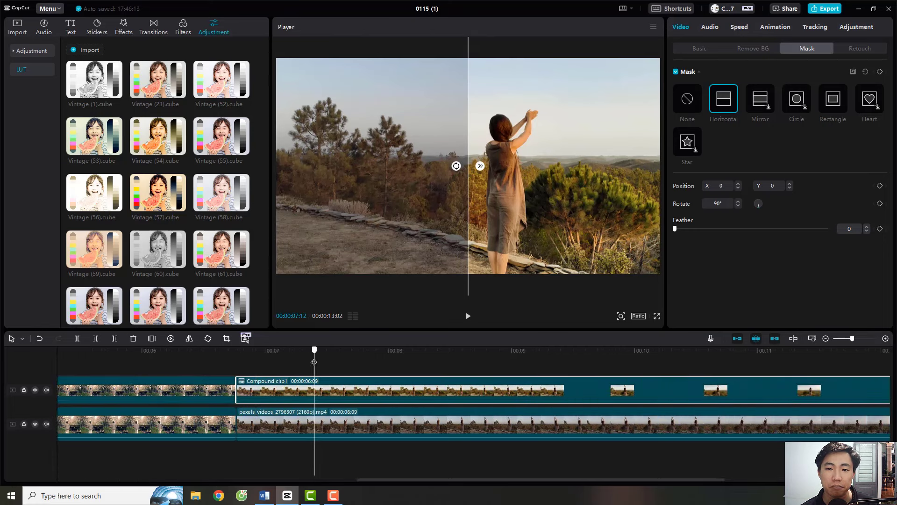
pyautogui.moveTo(314, 361); pyautogui.dragTo(312, 362)
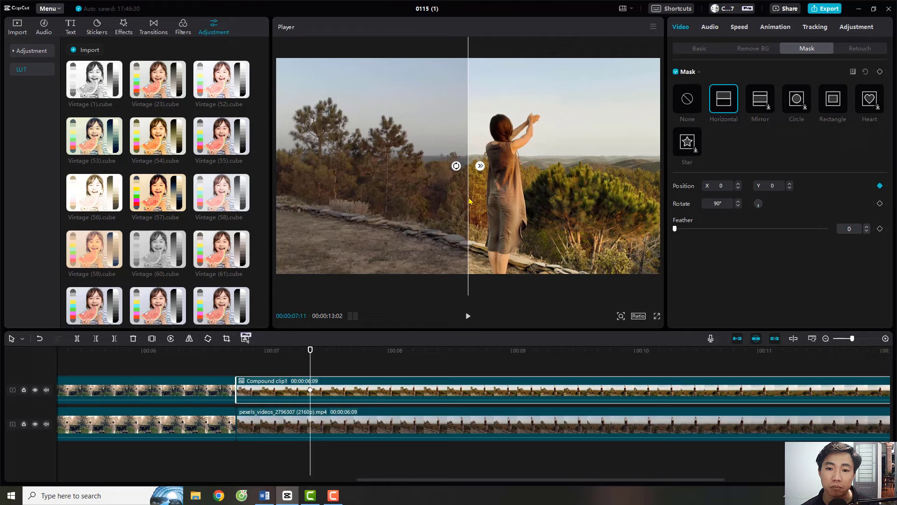
pyautogui.moveTo(459, 170); pyautogui.dragTo(458, 186)
pyautogui.moveTo(493, 202); pyautogui.dragTo(505, 174)
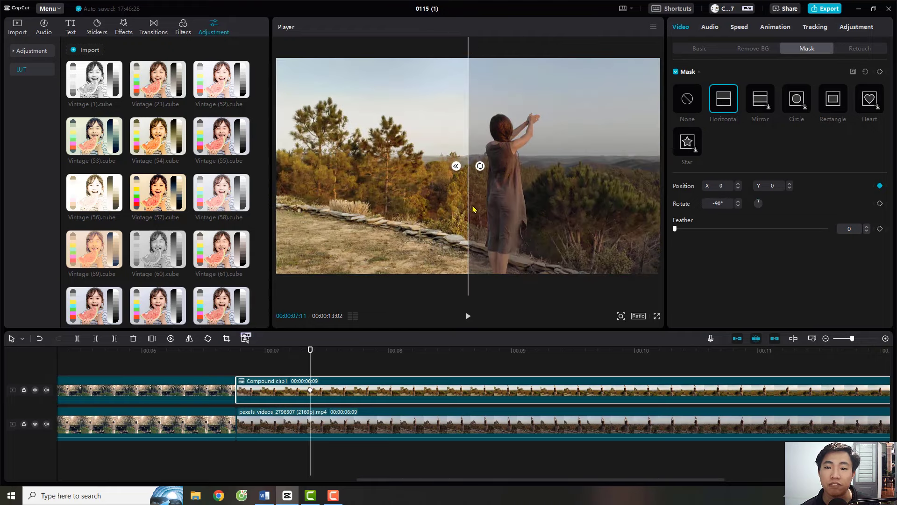
pyautogui.moveTo(470, 213); pyautogui.dragTo(671, 201)
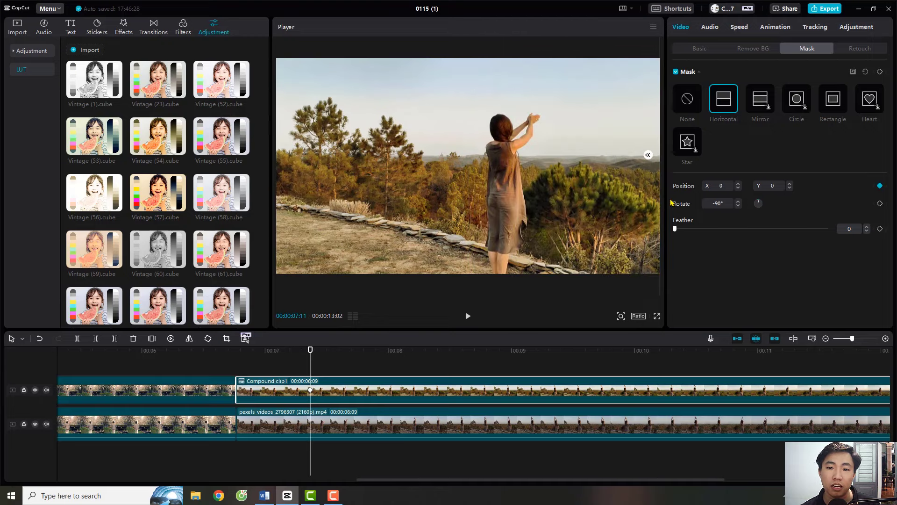
# Step: Keyframe the mask line at the frame's left edge at the compound clip's start, 00:00:06:23, and play the colour wipe
pyautogui.moveTo(311, 361); pyautogui.dragTo(237, 374)
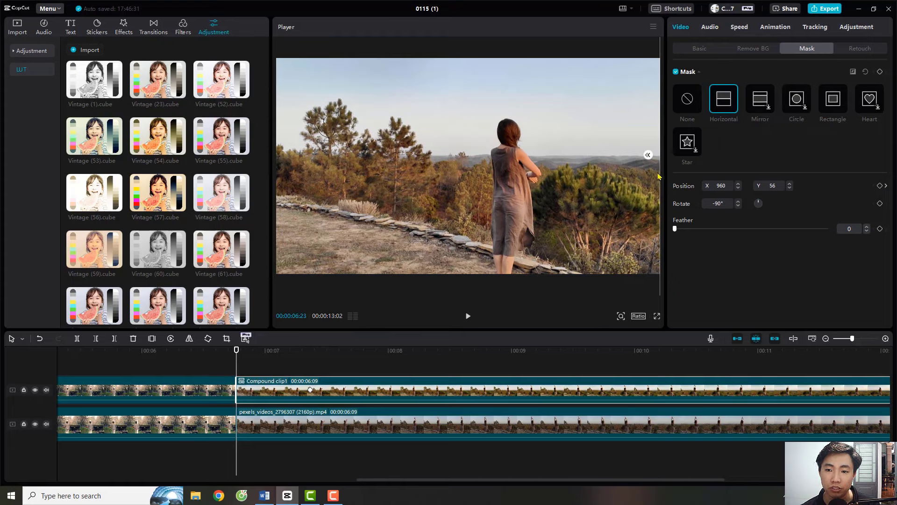
pyautogui.moveTo(658, 176); pyautogui.dragTo(236, 206)
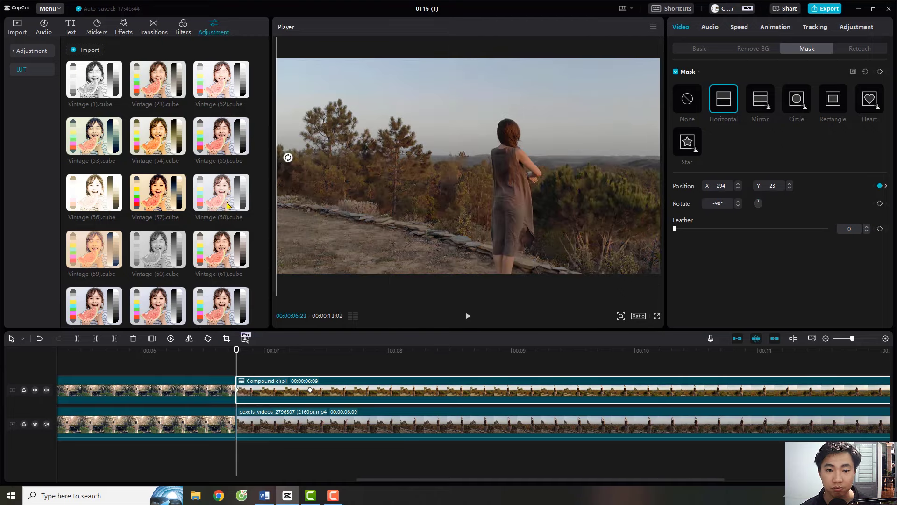
pyautogui.click(468, 316)
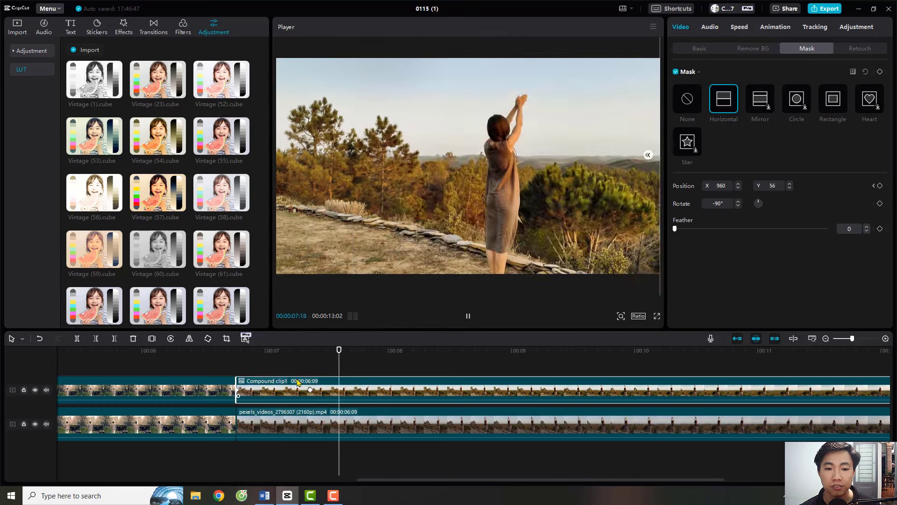
# Step: Move the compound clip's end mask keyframe about two seconds further along the timeline and play the slower colour wipe
pyautogui.click(351, 374)
pyautogui.click(346, 391)
pyautogui.click(311, 391)
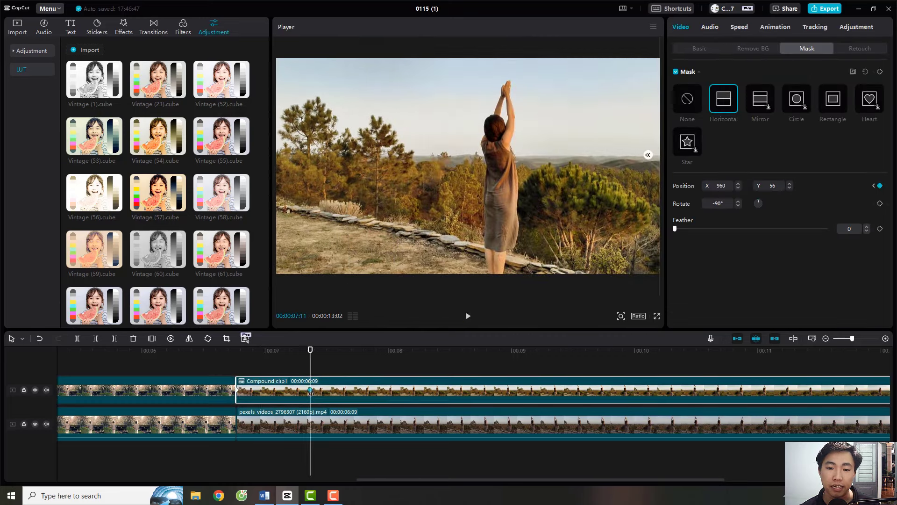
pyautogui.moveTo(561, 391); pyautogui.dragTo(561, 390)
pyautogui.click(222, 366)
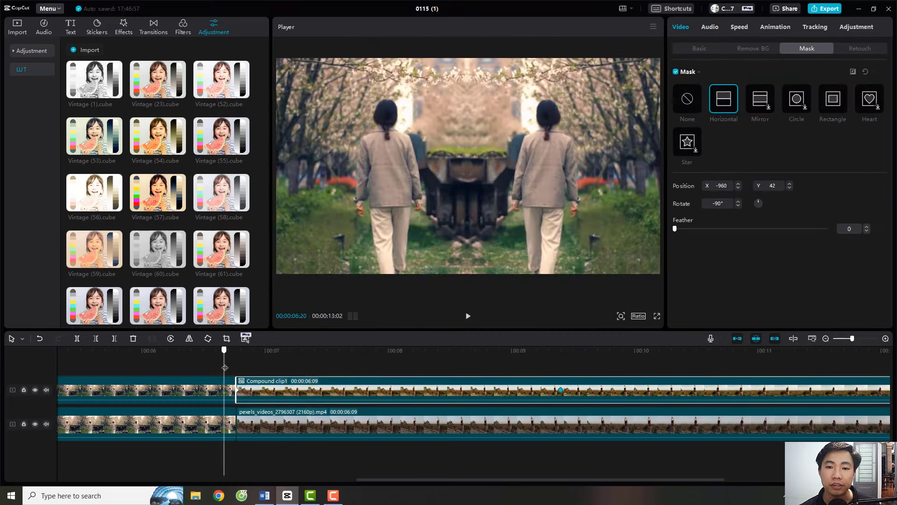
pyautogui.press('space')
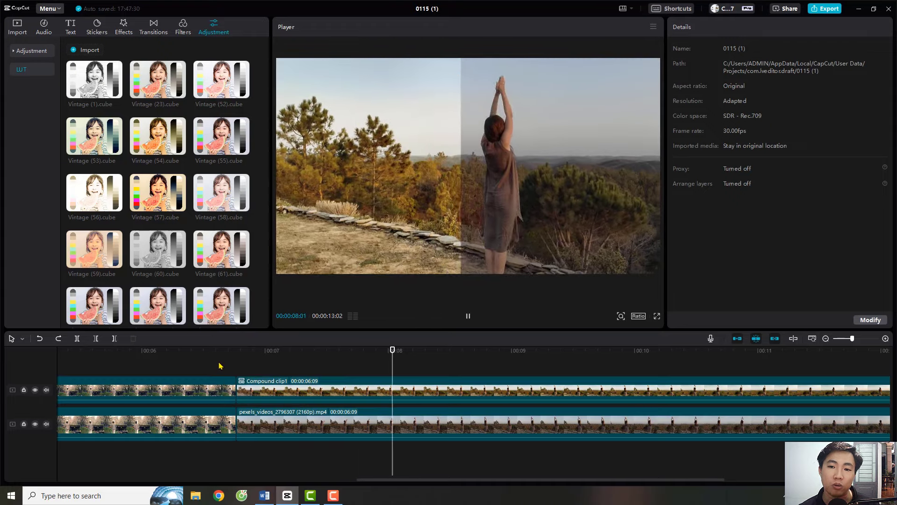
# Step: Switch to the Word document and read the list of mask topics
pyautogui.scroll(-4, 459, 364)
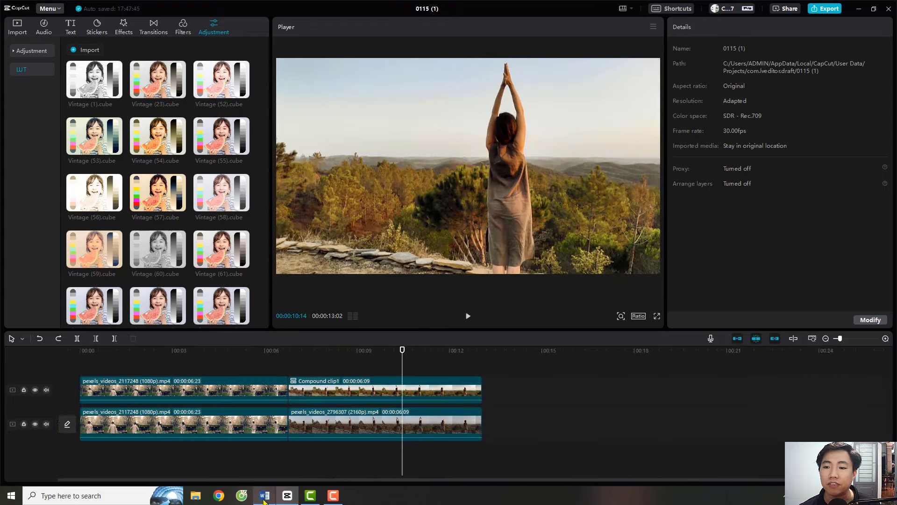
pyautogui.hotkey('alt', 'Tab')
pyautogui.click(784, 289)
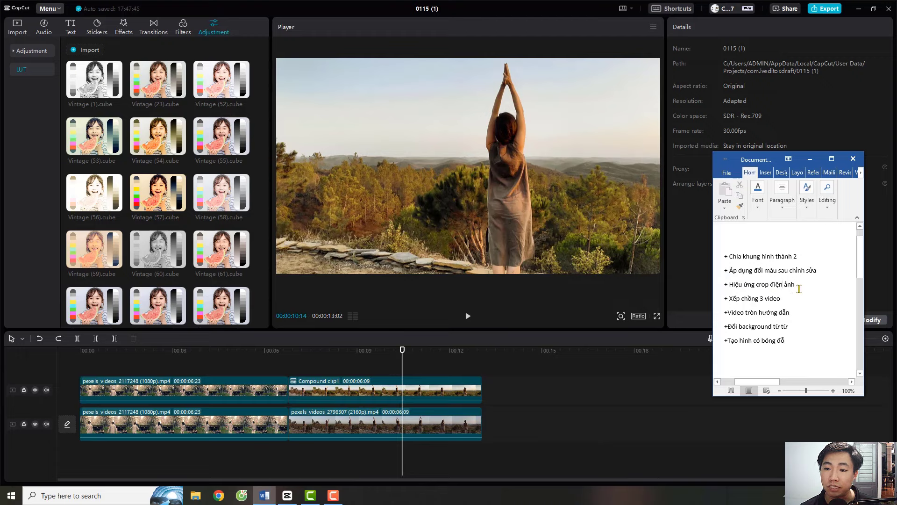
# Step: Switch back to CapCut and place video (1080p).mp4 on the main track at the end of the sequence, 00:00:13:02
pyautogui.click(551, 397)
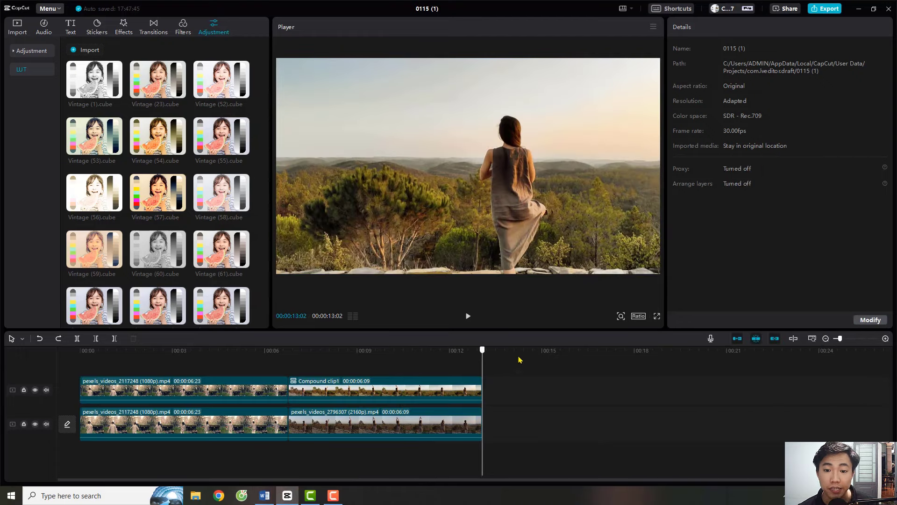
pyautogui.click(825, 339)
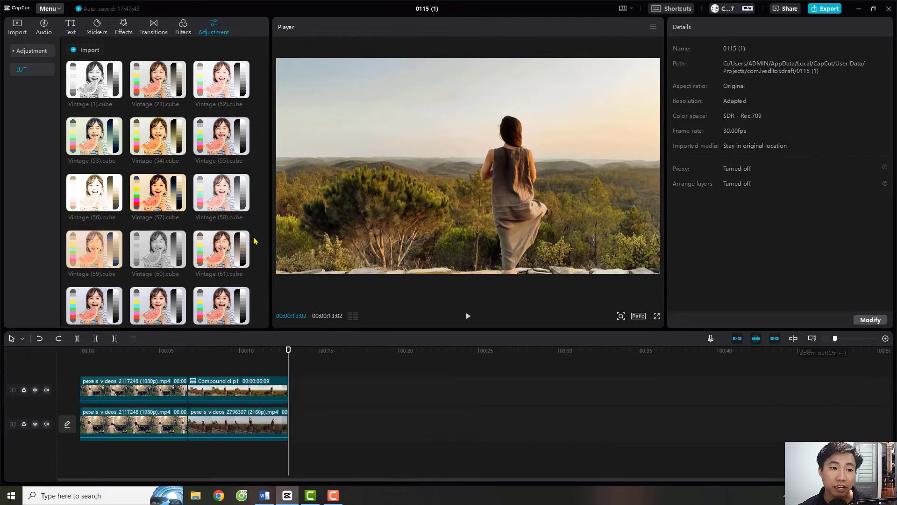
pyautogui.click(18, 29)
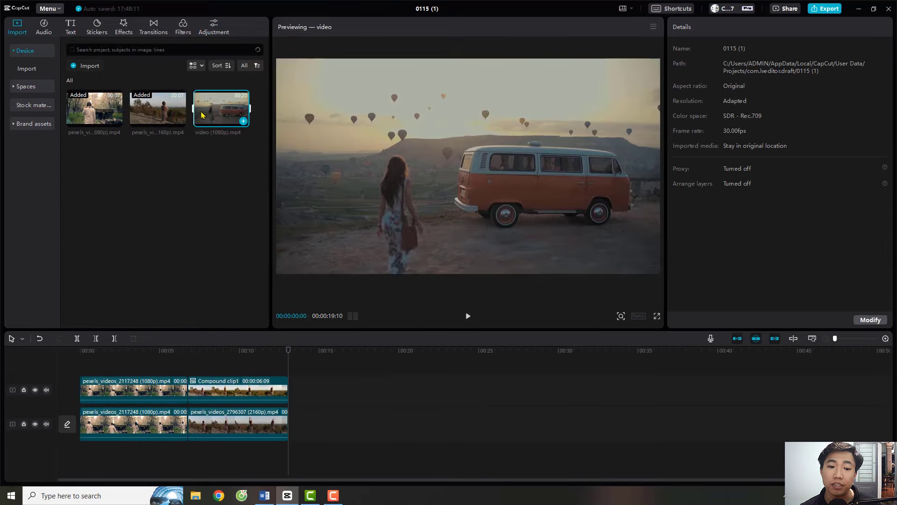
pyautogui.moveTo(243, 120); pyautogui.dragTo(290, 432)
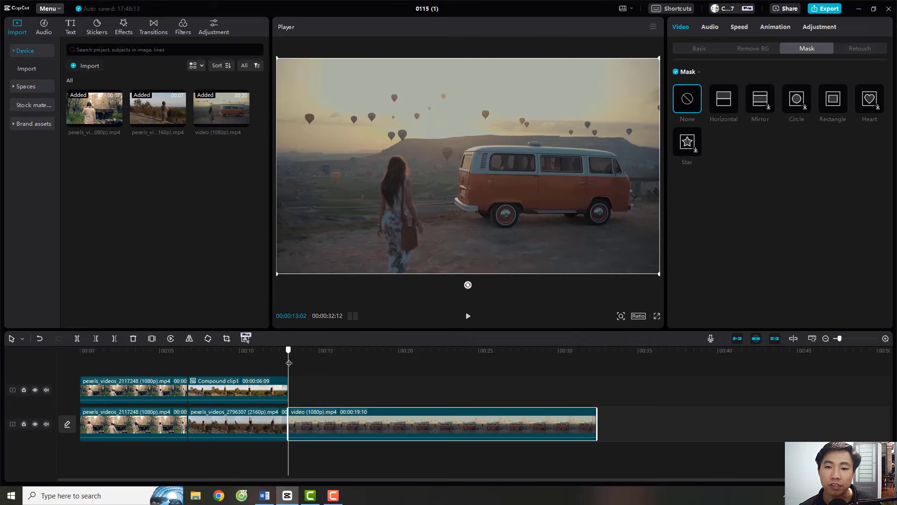
# Step: Apply a Mirror mask to the van clip and widen it to size 849, leaving cinematic black bars above and below
pyautogui.moveTo(289, 362); pyautogui.dragTo(311, 369)
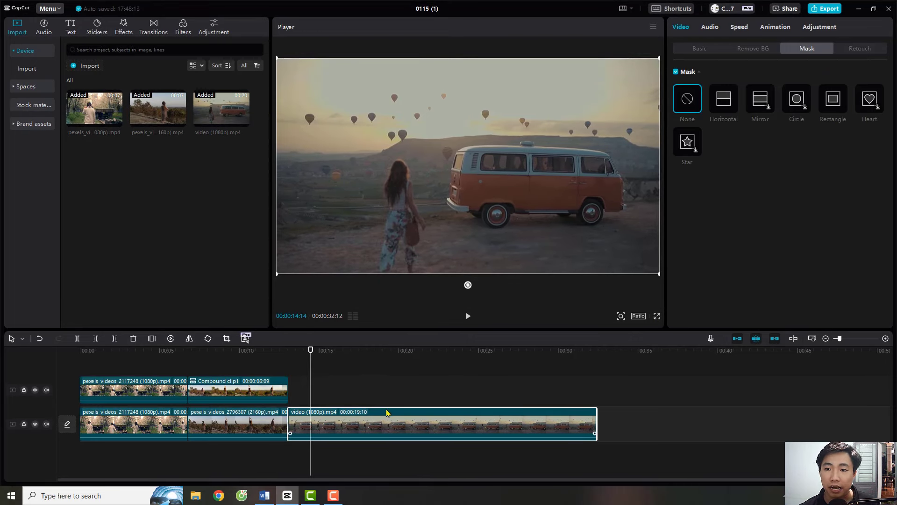
pyautogui.click(763, 101)
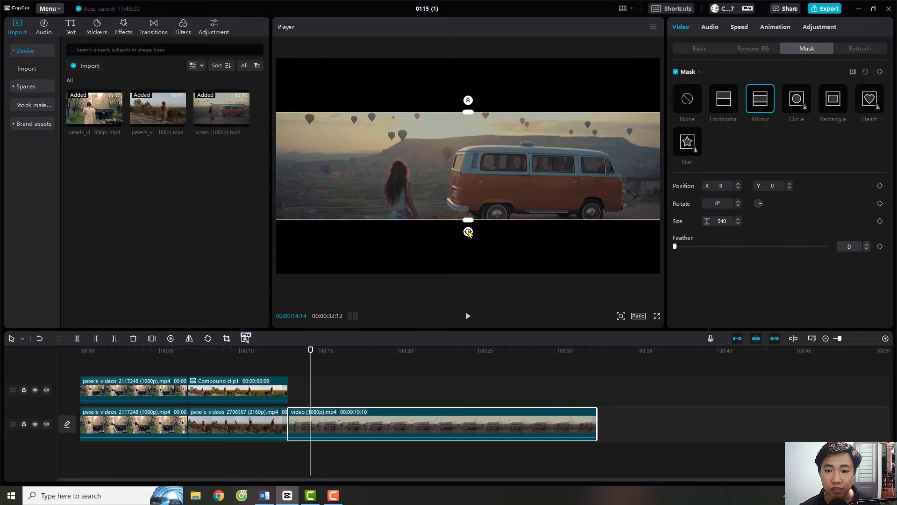
pyautogui.moveTo(467, 227); pyautogui.dragTo(468, 256)
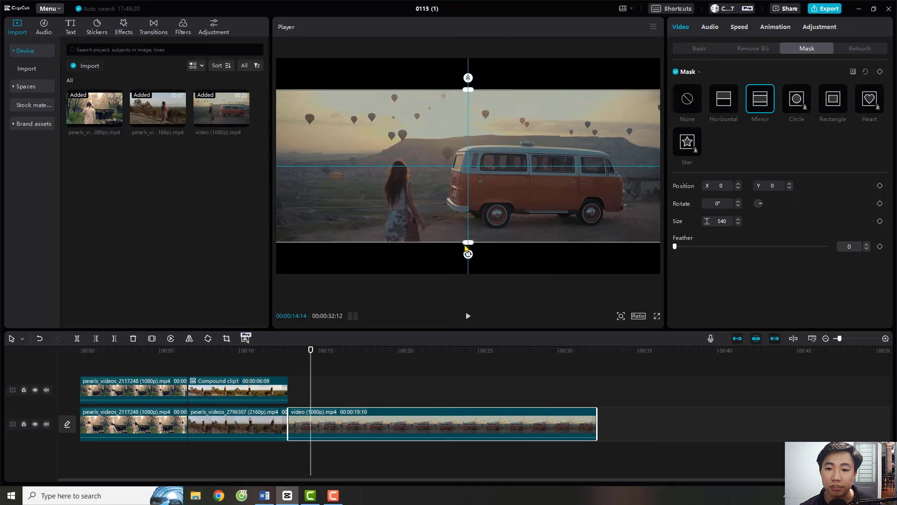
pyautogui.click(497, 351)
pyautogui.click(511, 401)
pyautogui.moveTo(498, 361); pyautogui.dragTo(317, 423)
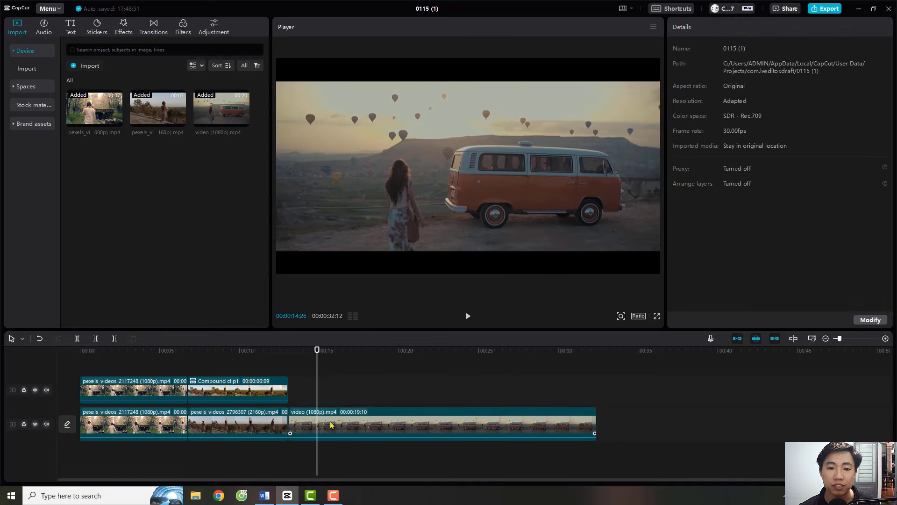
# Step: Keyframe the Mirror mask's size at 849 at 00:00:15:05, and expanded to the full frame height at the clip's start, 00:00:13:02
pyautogui.moveTo(318, 360); pyautogui.dragTo(321, 370)
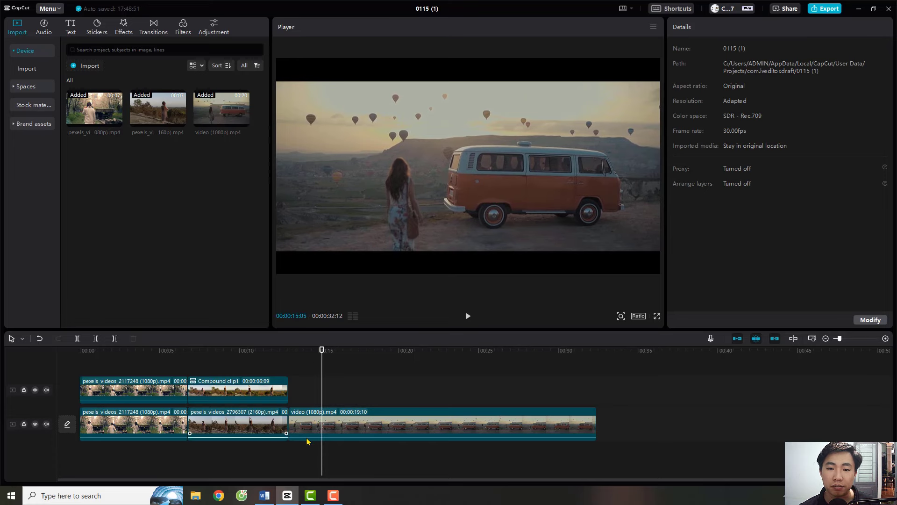
pyautogui.click(349, 429)
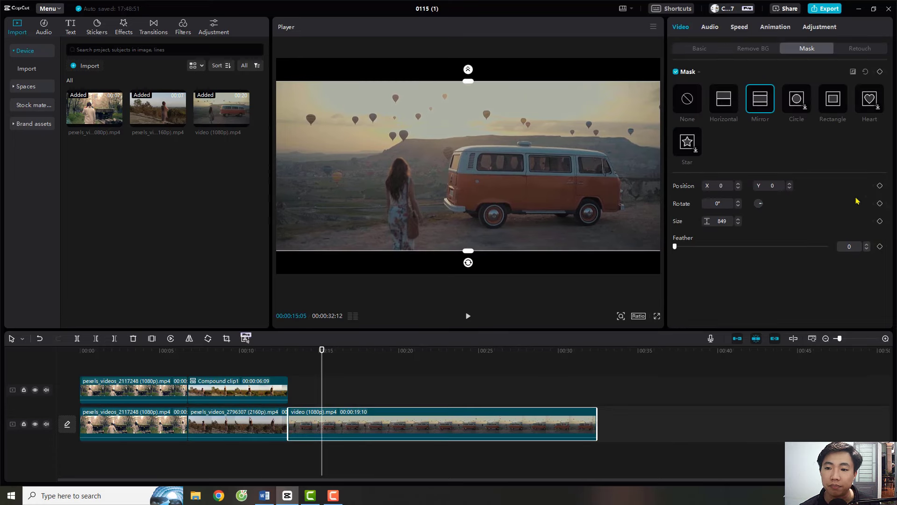
pyautogui.click(880, 221)
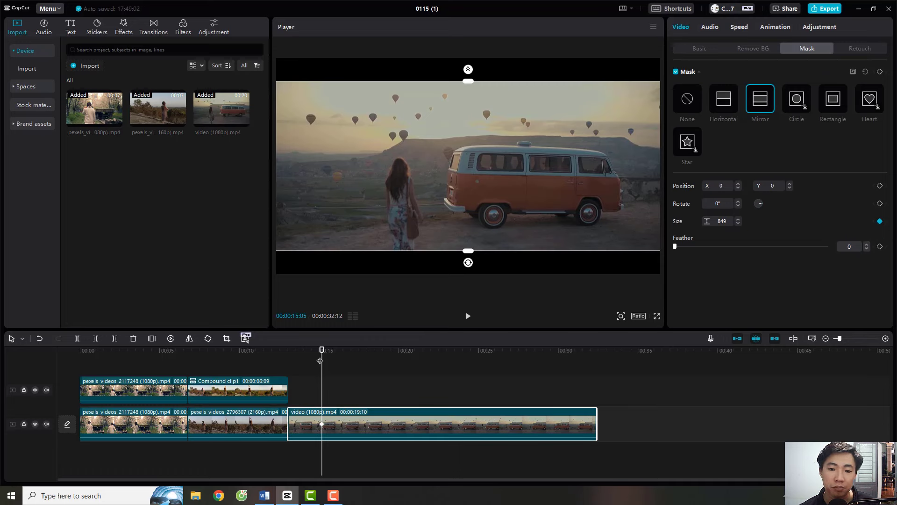
pyautogui.moveTo(319, 361); pyautogui.dragTo(287, 380)
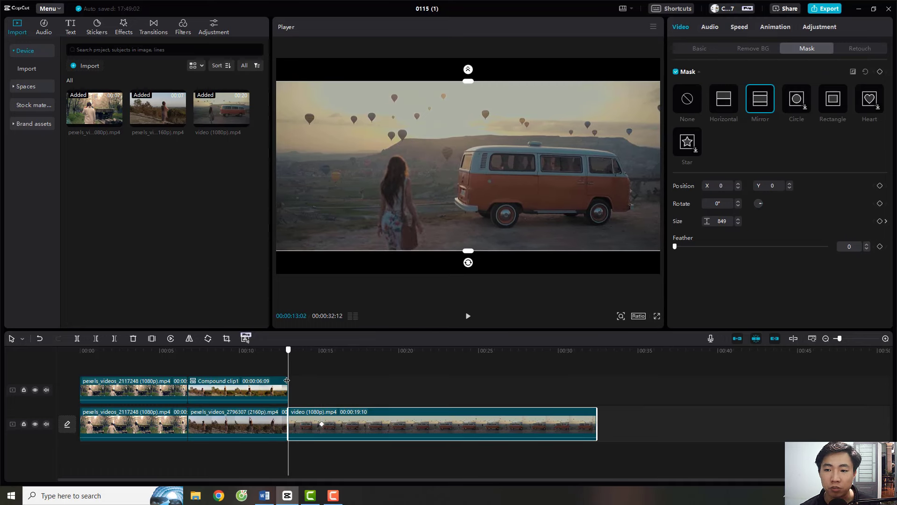
pyautogui.click(881, 221)
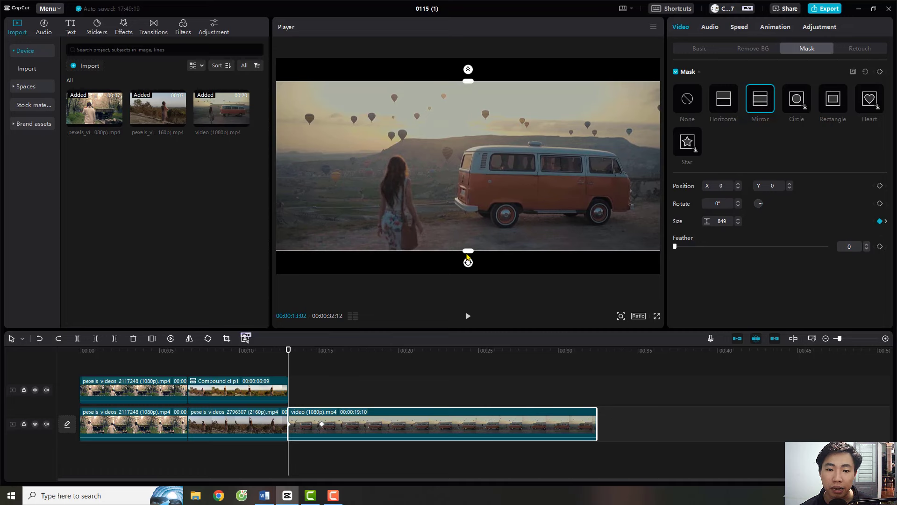
pyautogui.moveTo(467, 256); pyautogui.dragTo(466, 279)
# Step: Play the closing black bars and trim off the van clip's remainder after 00:00:18:12
pyautogui.click(374, 375)
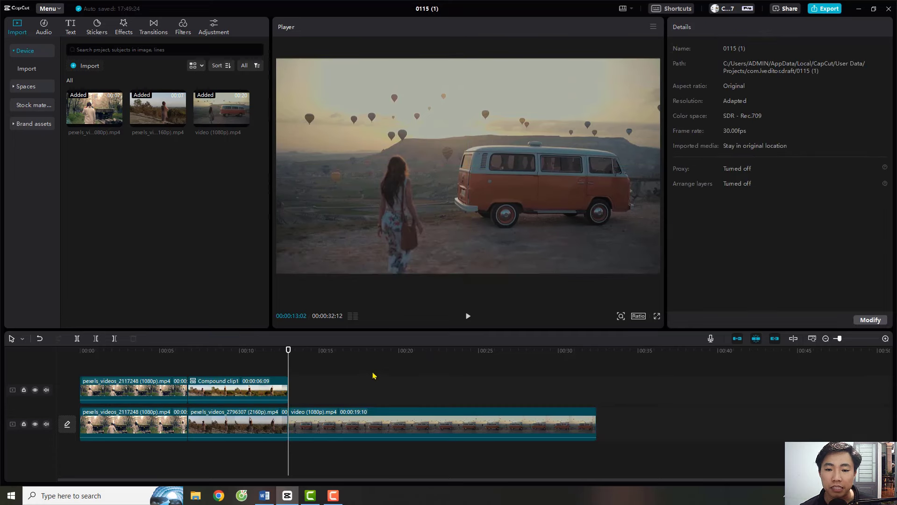
pyautogui.click(468, 322)
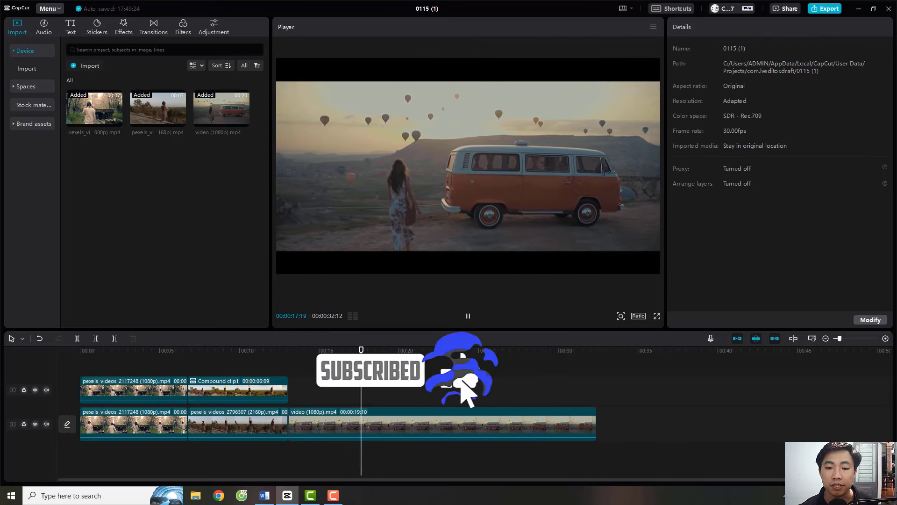
pyautogui.press('w')
# Step: Import the 2160p clips 6003768, 6003984 and 6003992 and stack them in that order on three tracks from 00:00:18:12
pyautogui.click(270, 499)
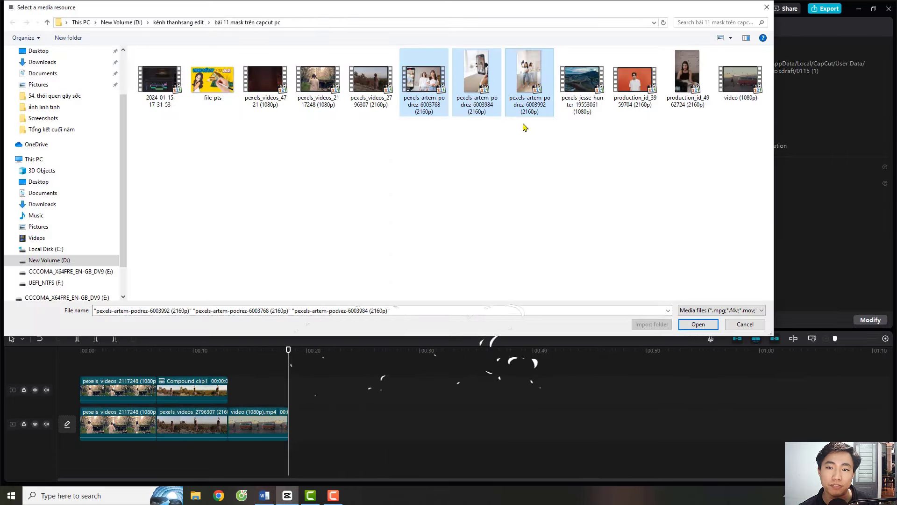
pyautogui.click(697, 324)
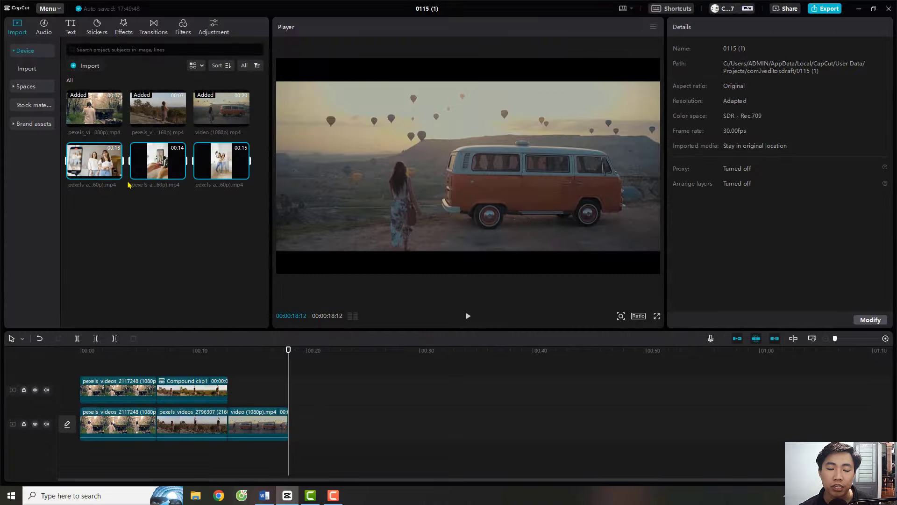
pyautogui.moveTo(158, 162); pyautogui.dragTo(347, 395)
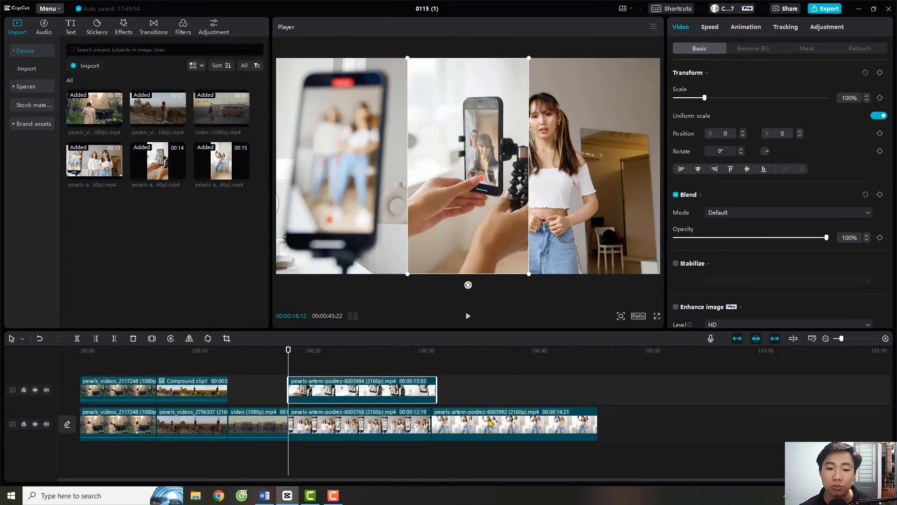
pyautogui.moveTo(490, 423); pyautogui.dragTo(351, 361)
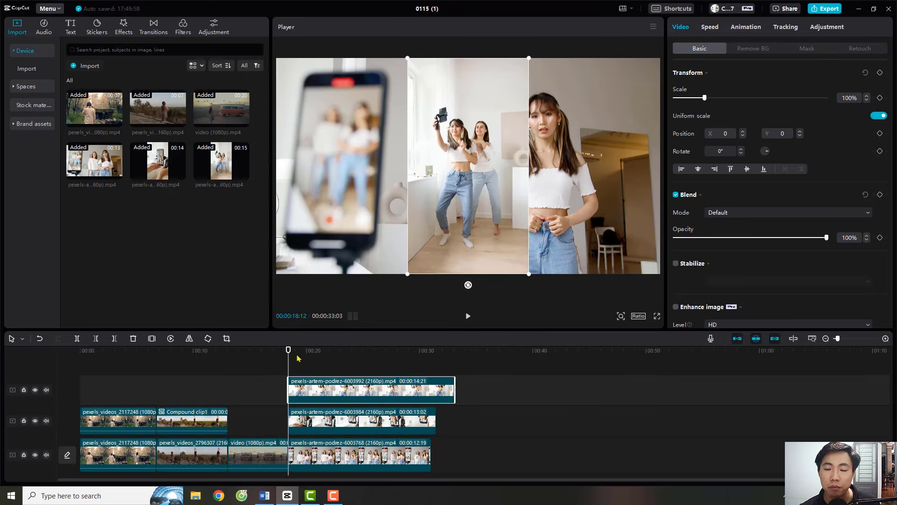
# Step: With the playhead at 00:00:21:22, hide the top track and set clip 6003984 to 185% scale at position X -273, Y -823
pyautogui.moveTo(290, 358); pyautogui.dragTo(326, 358)
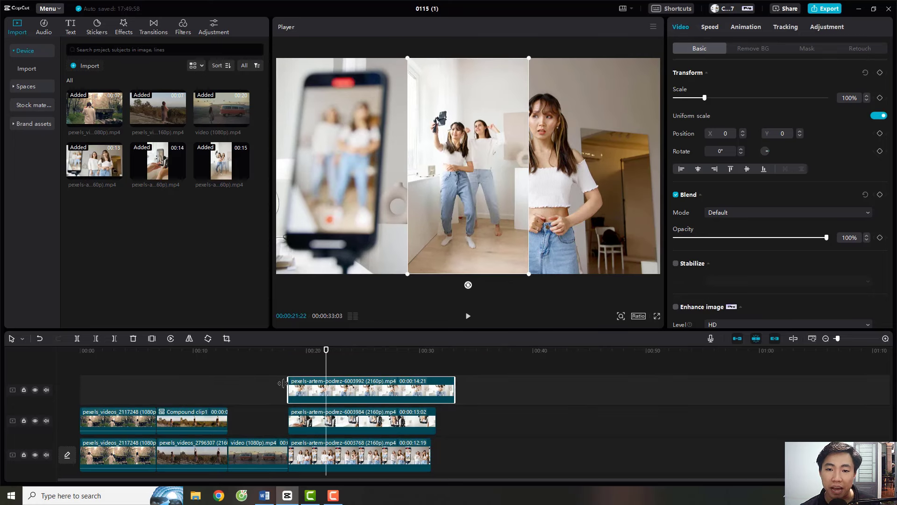
pyautogui.click(35, 390)
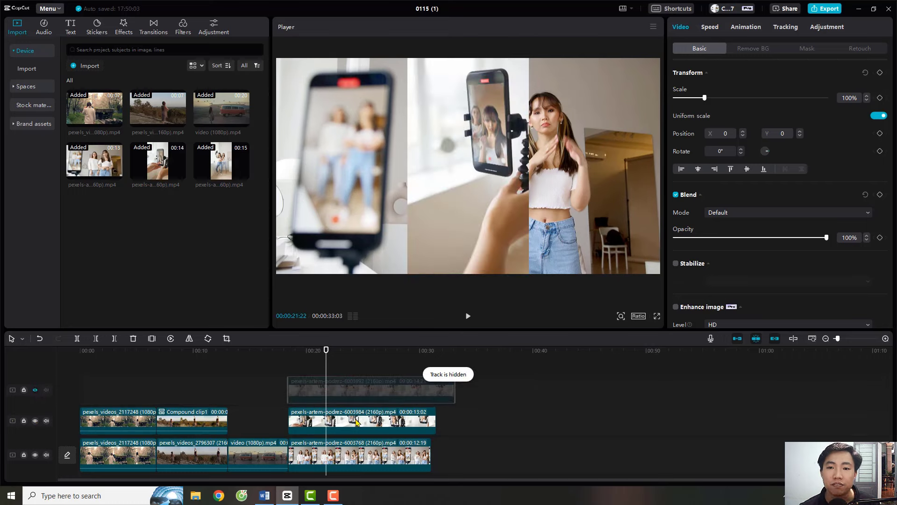
pyautogui.click(356, 422)
pyautogui.moveTo(467, 186); pyautogui.dragTo(468, 252)
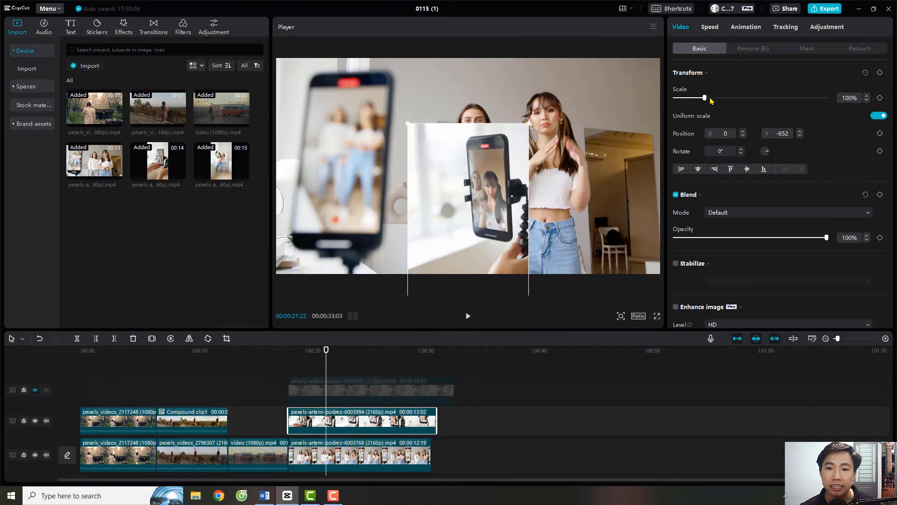
pyautogui.moveTo(705, 98); pyautogui.dragTo(727, 98)
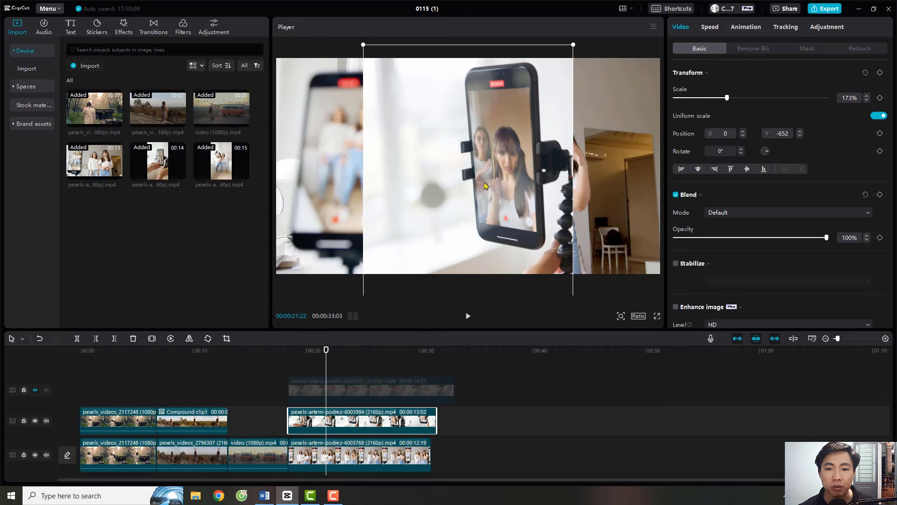
pyautogui.moveTo(485, 186); pyautogui.dragTo(463, 197)
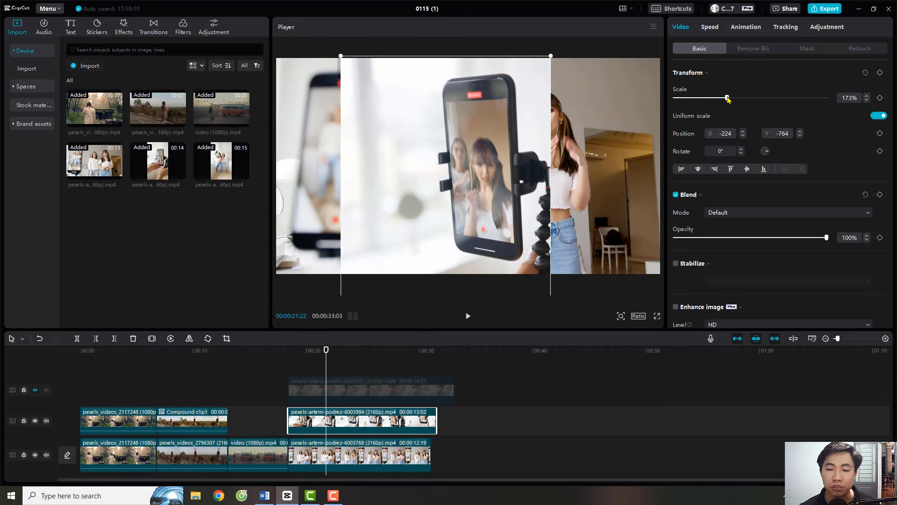
pyautogui.moveTo(727, 97); pyautogui.dragTo(730, 98)
pyautogui.moveTo(468, 162); pyautogui.dragTo(462, 179)
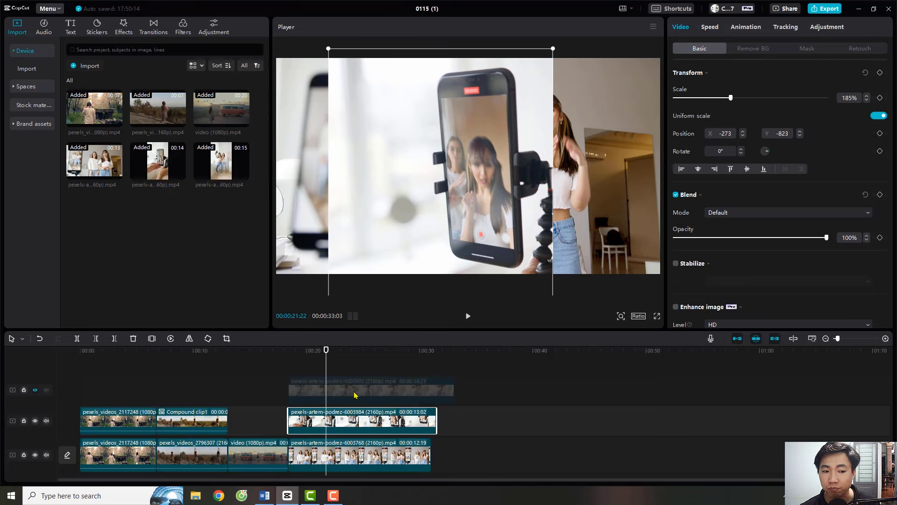
# Step: Show the top track again and set clip 6003992 to 176% scale at position X 1205, Y 28
pyautogui.click(354, 394)
pyautogui.click(36, 390)
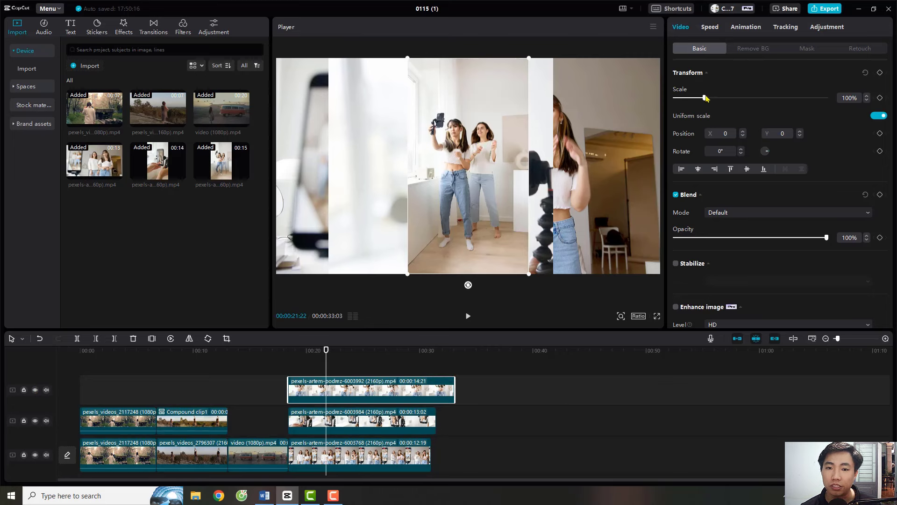
pyautogui.moveTo(705, 98); pyautogui.dragTo(727, 97)
pyautogui.moveTo(512, 162); pyautogui.dragTo(631, 160)
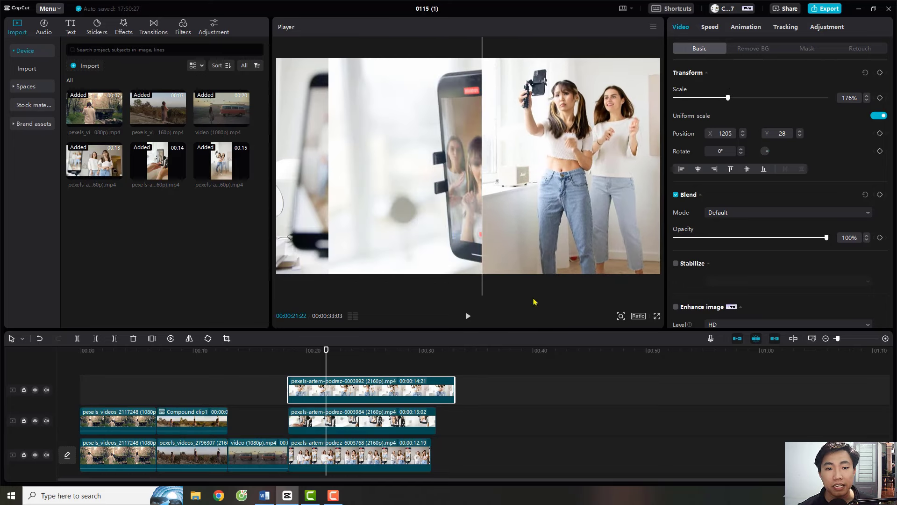
# Step: Move clip 6003984 to the track above clip 6003992, then hide both upper tracks and select clip 6003768
pyautogui.moveTo(390, 419); pyautogui.dragTo(370, 368)
pyautogui.click(366, 421)
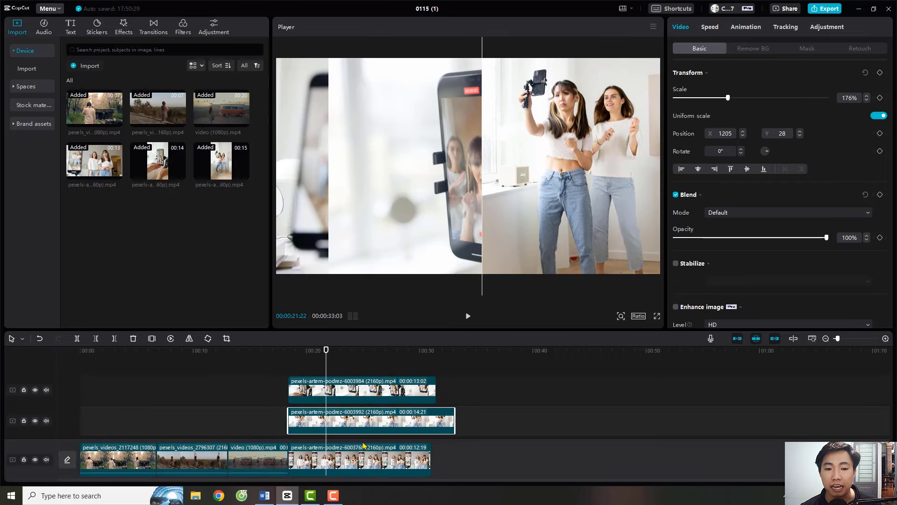
pyautogui.click(35, 390)
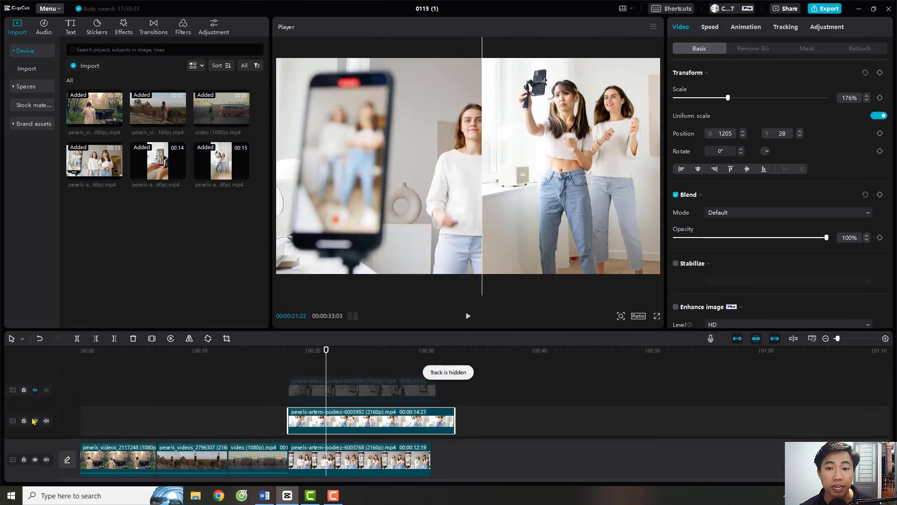
pyautogui.click(35, 421)
pyautogui.click(523, 206)
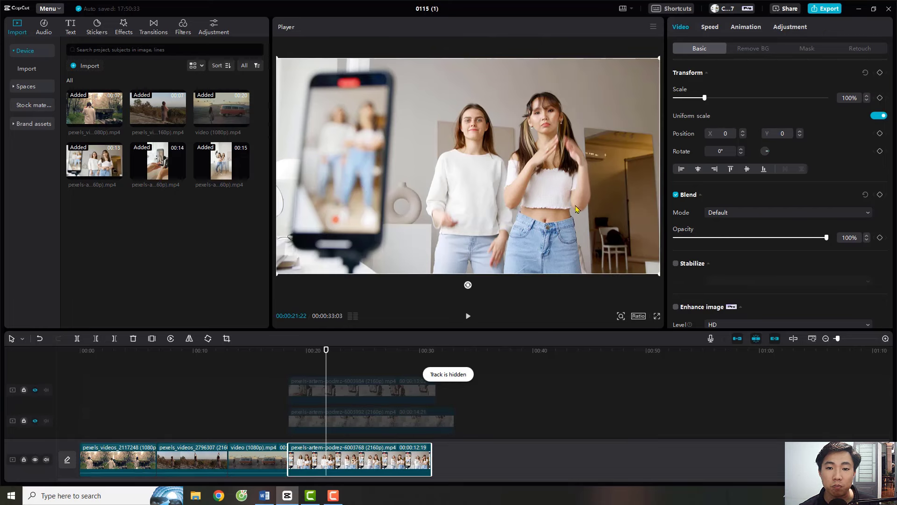
# Step: Move clip 6003768 to position X -1516, Y 49 and show both upper tracks again
pyautogui.moveTo(538, 211); pyautogui.dragTo(387, 206)
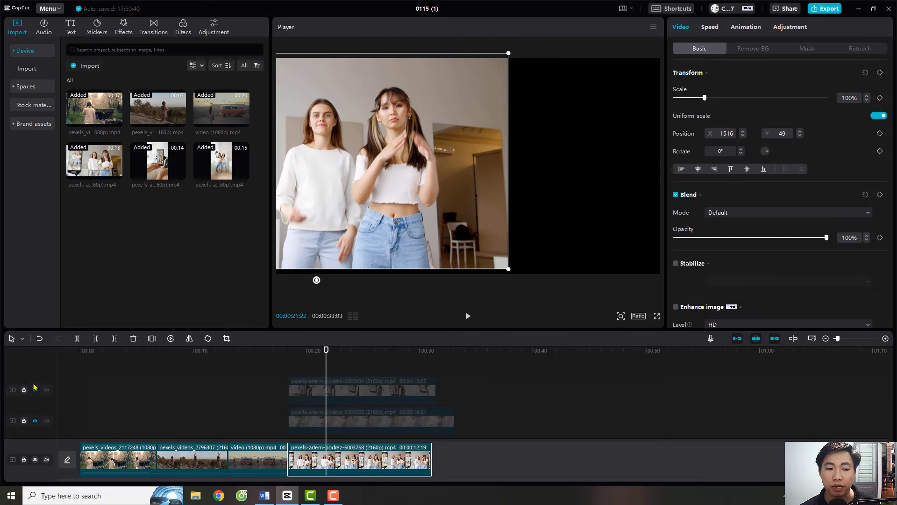
pyautogui.click(35, 420)
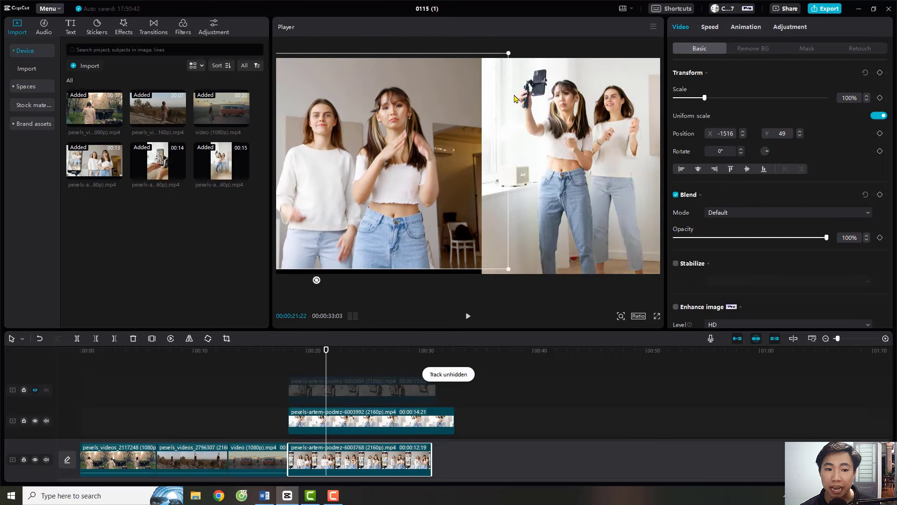
pyautogui.click(36, 390)
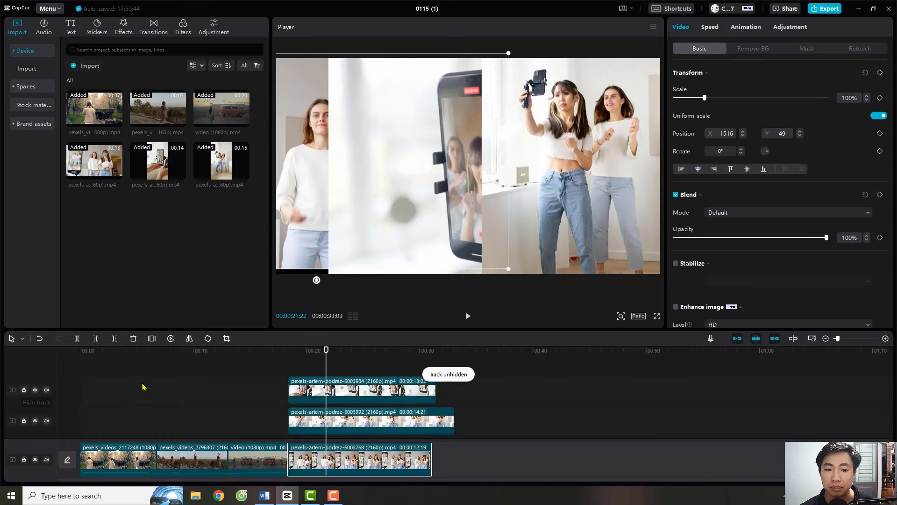
# Step: Set the layer of clip 6003984 to 2 so it displays above clip 6003992
pyautogui.click(335, 393)
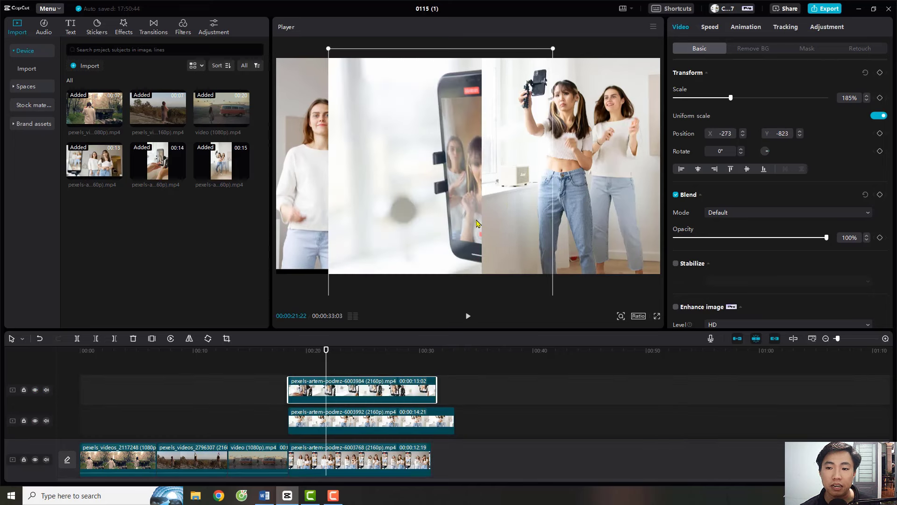
pyautogui.scroll(-10, 797, 255)
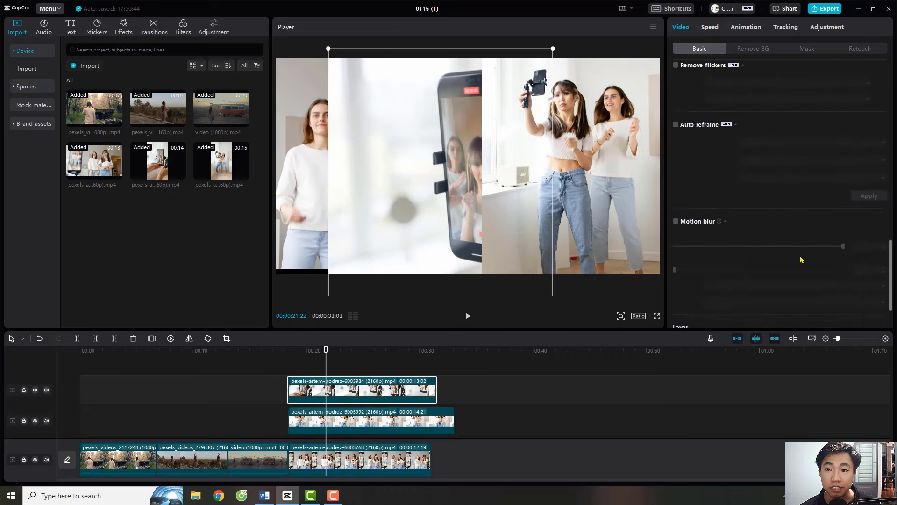
pyautogui.click(724, 295)
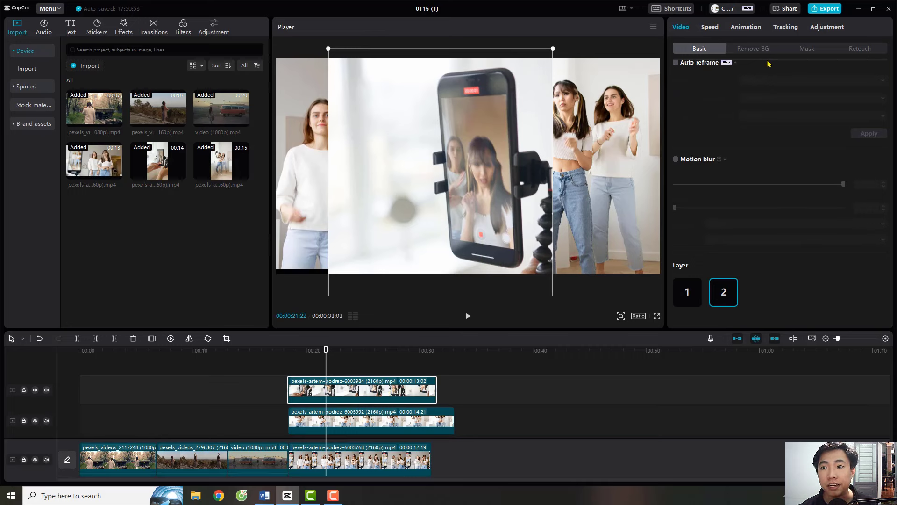
# Step: Add a Mirror mask to clip 6003984, rotate it to -75° and narrow it to a slanted strip around the phone
pyautogui.click(808, 48)
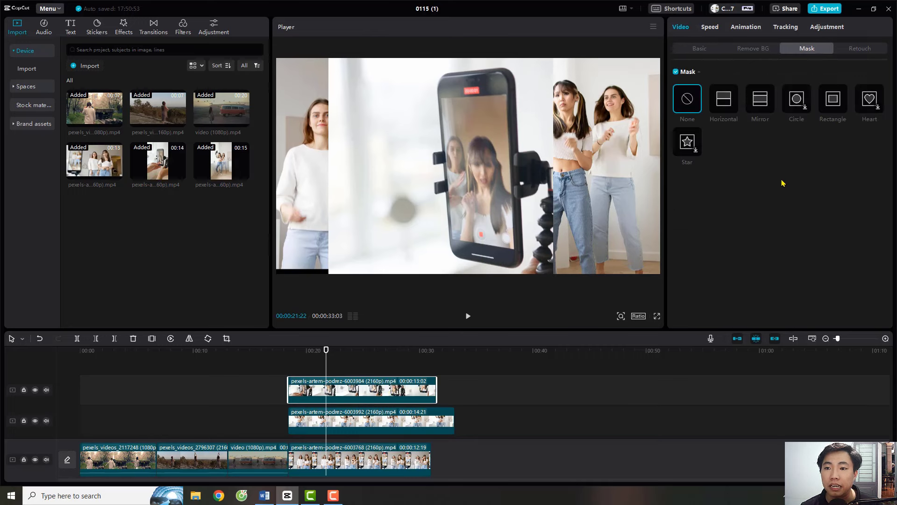
pyautogui.click(758, 93)
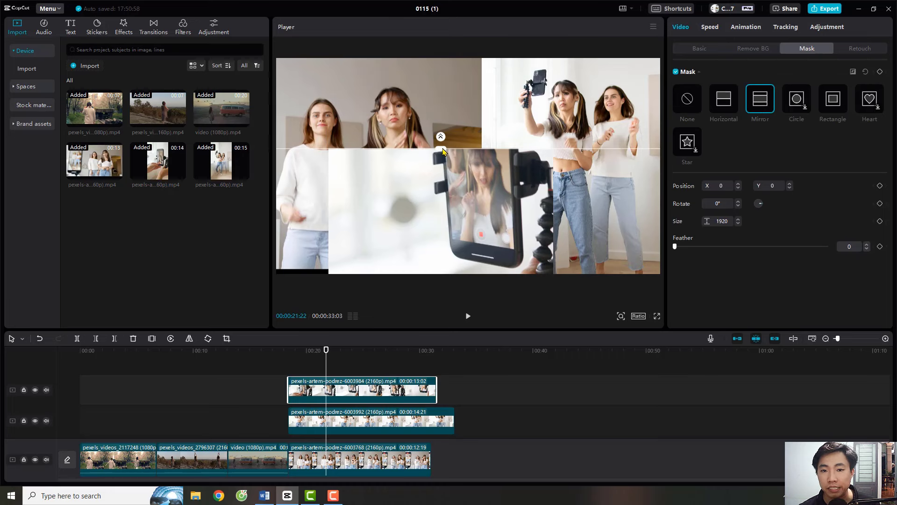
pyautogui.moveTo(443, 151); pyautogui.dragTo(441, 85)
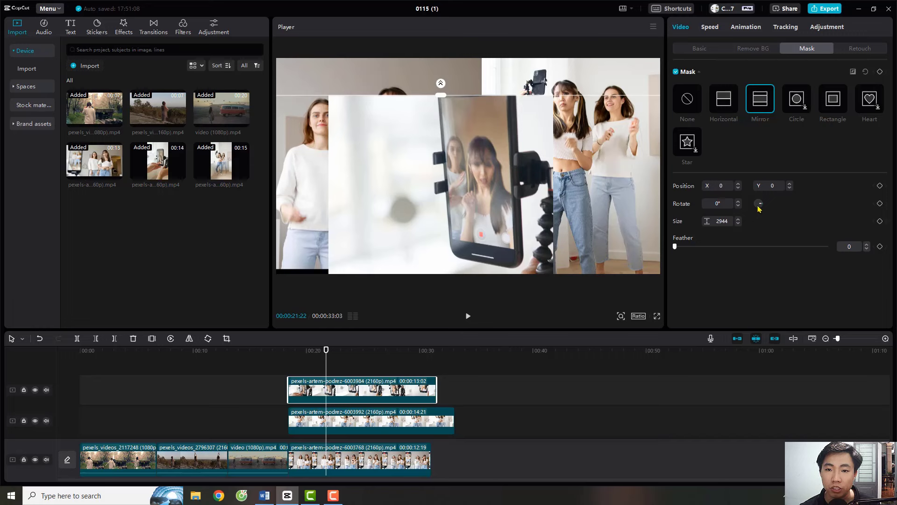
pyautogui.moveTo(758, 206); pyautogui.dragTo(757, 200)
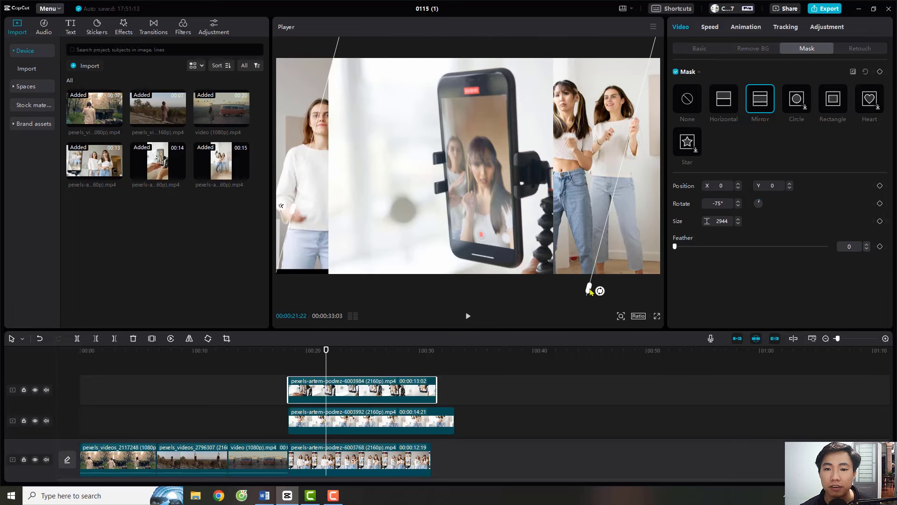
pyautogui.moveTo(590, 291); pyautogui.dragTo(509, 287)
pyautogui.click(505, 360)
pyautogui.press('space')
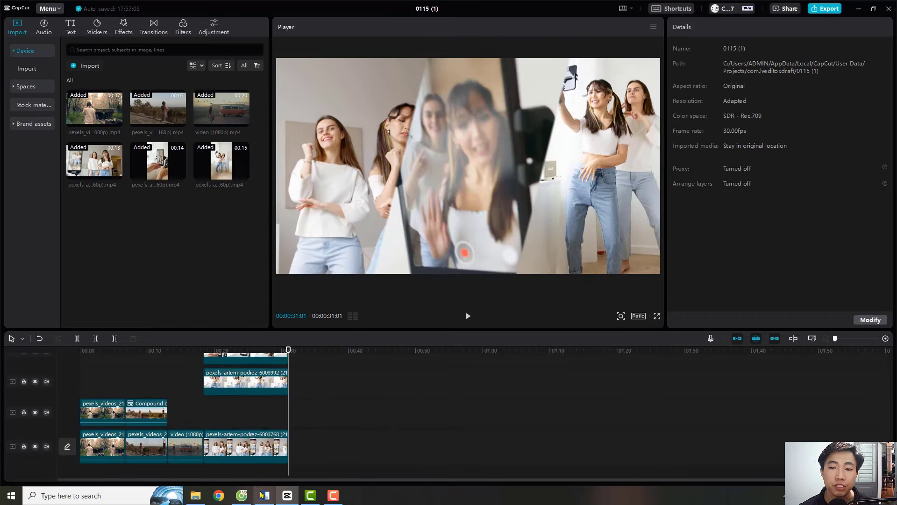
pyautogui.click(263, 495)
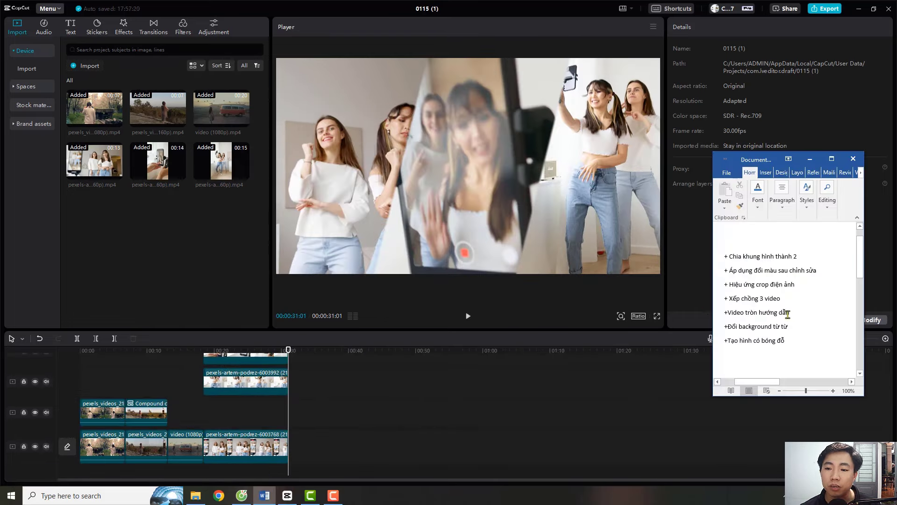
pyautogui.moveTo(788, 314); pyautogui.dragTo(724, 313)
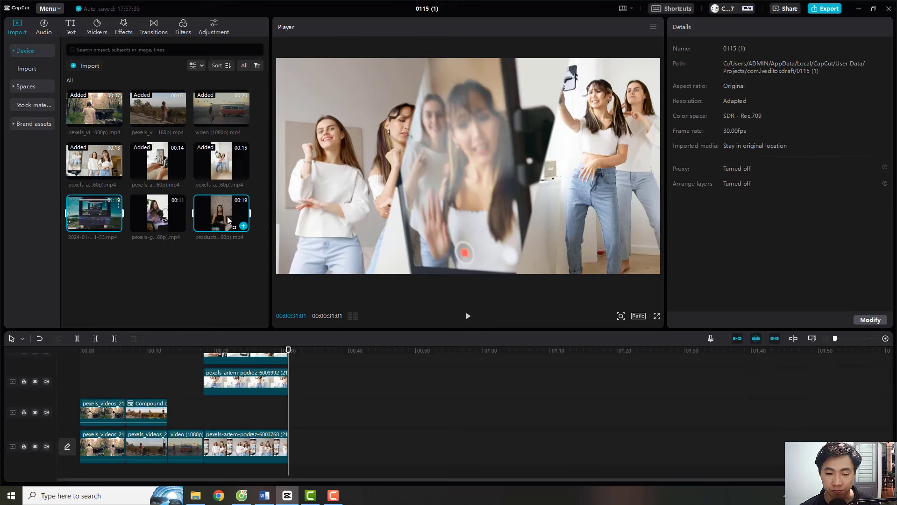
pyautogui.moveTo(227, 216); pyautogui.dragTo(371, 441)
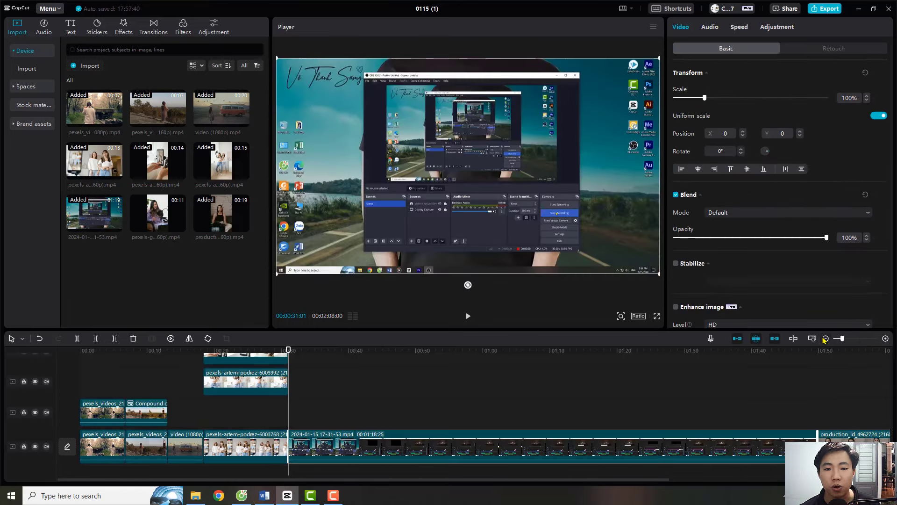
pyautogui.click(824, 339)
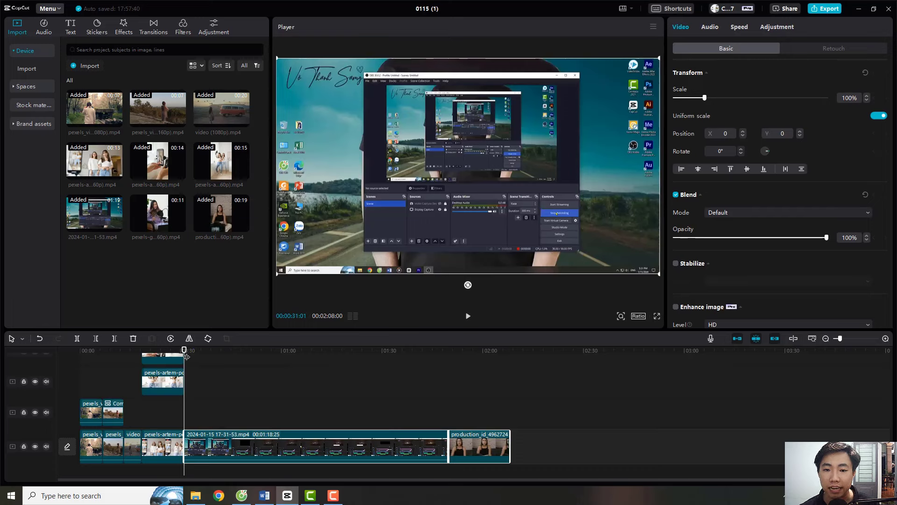
# Step: Move the production_id_4962724 clip onto the track above the screen recording, starting at 00:00:51:29, and play it to 00:00:54:19
pyautogui.moveTo(186, 356); pyautogui.dragTo(299, 376)
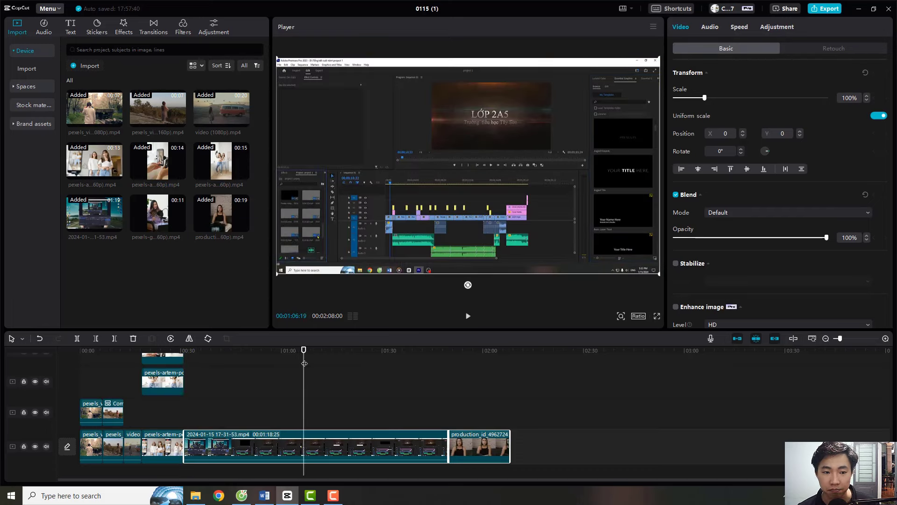
pyautogui.click(281, 388)
pyautogui.click(250, 388)
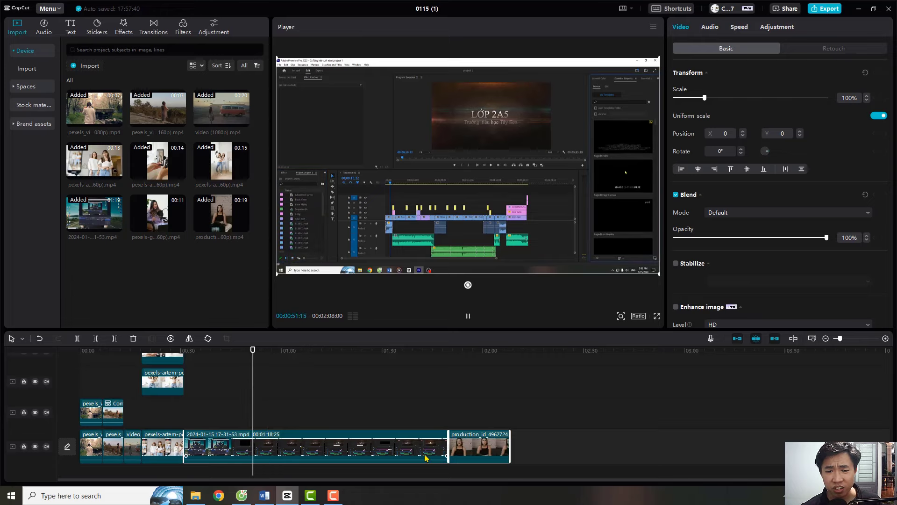
pyautogui.moveTo(470, 449); pyautogui.dragTo(282, 420)
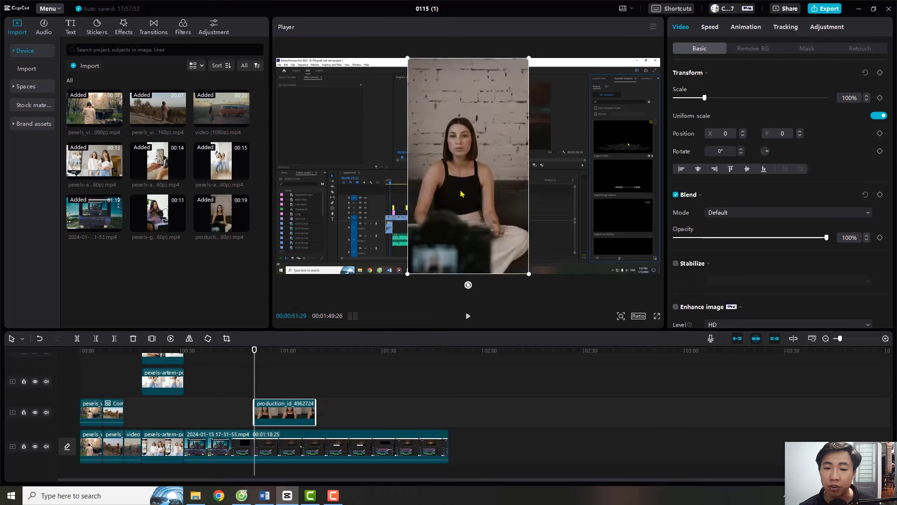
pyautogui.press('space')
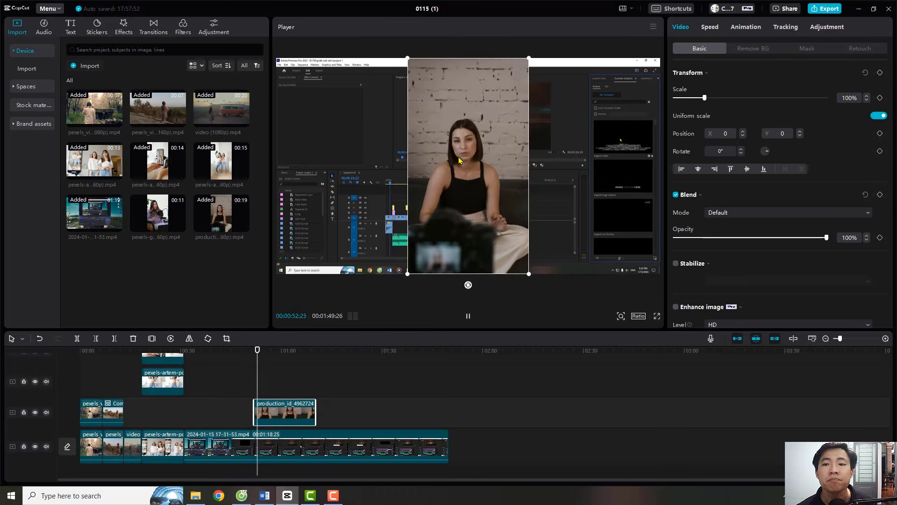
pyautogui.press('space')
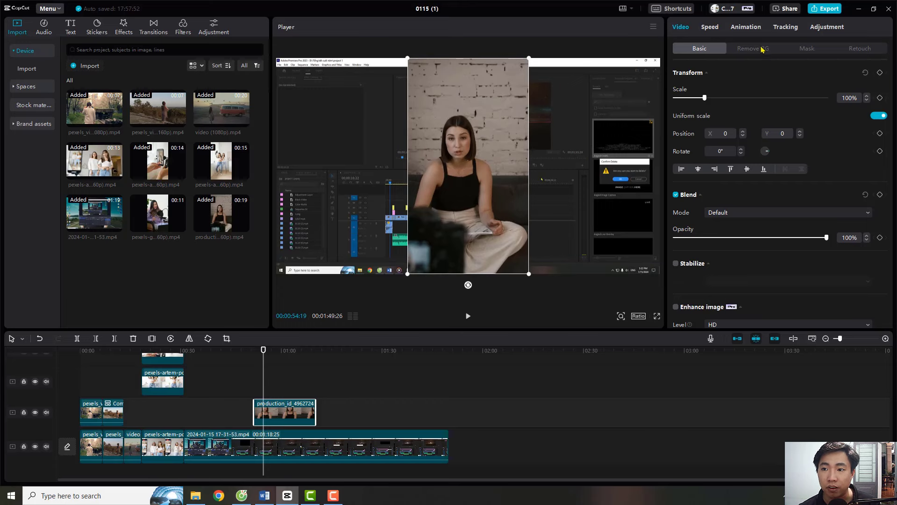
# Step: Add a Circle mask sized 1579 × 1572 at X -175, Y 216 around the woman's head and shoulders
pyautogui.click(813, 48)
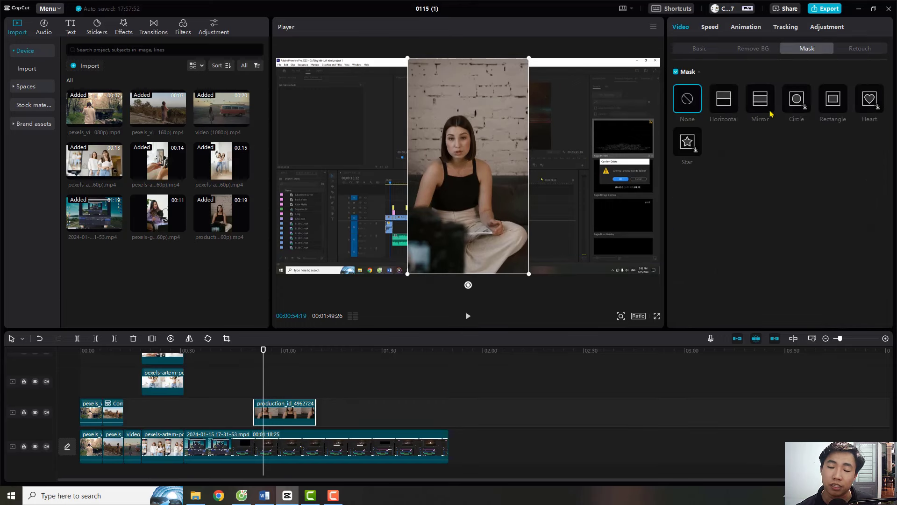
pyautogui.click(797, 101)
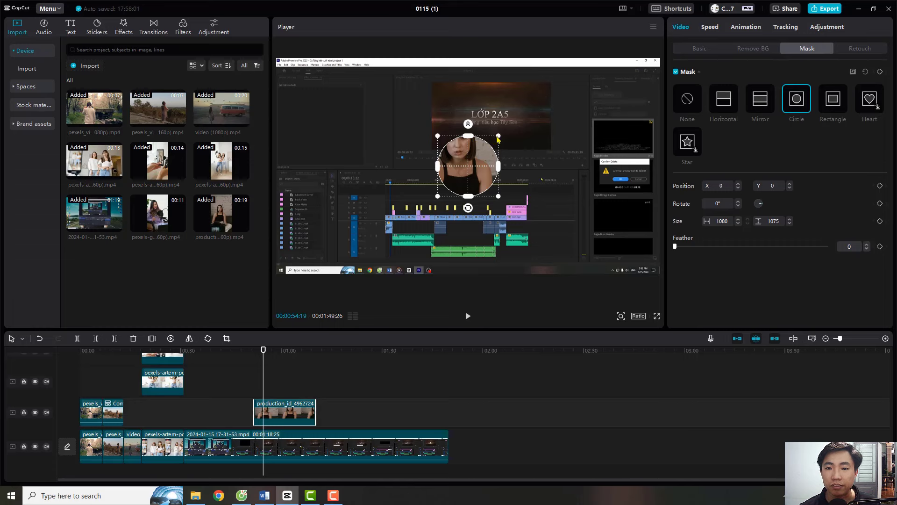
pyautogui.moveTo(498, 136); pyautogui.dragTo(511, 123)
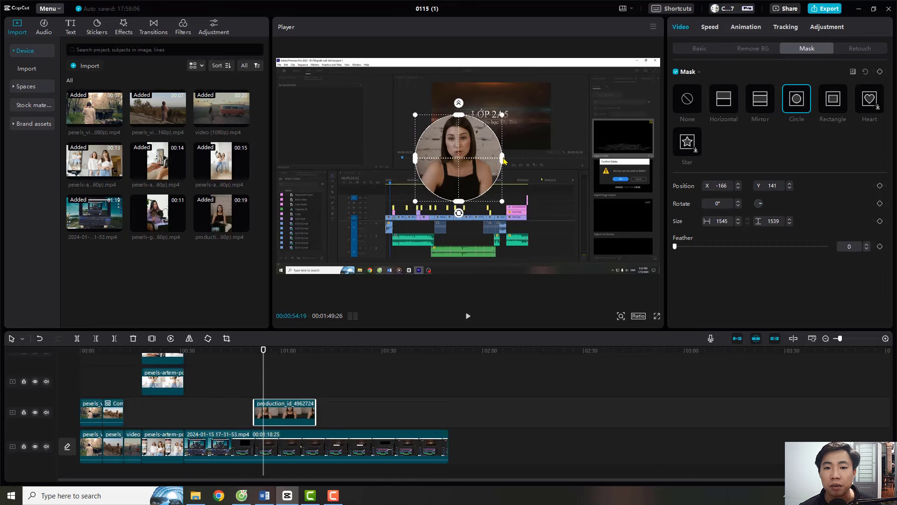
pyautogui.moveTo(503, 160)
pyautogui.mouseDown()
pyautogui.moveTo(531, 159)
pyautogui.moveTo(500, 166)
pyautogui.mouseUp()
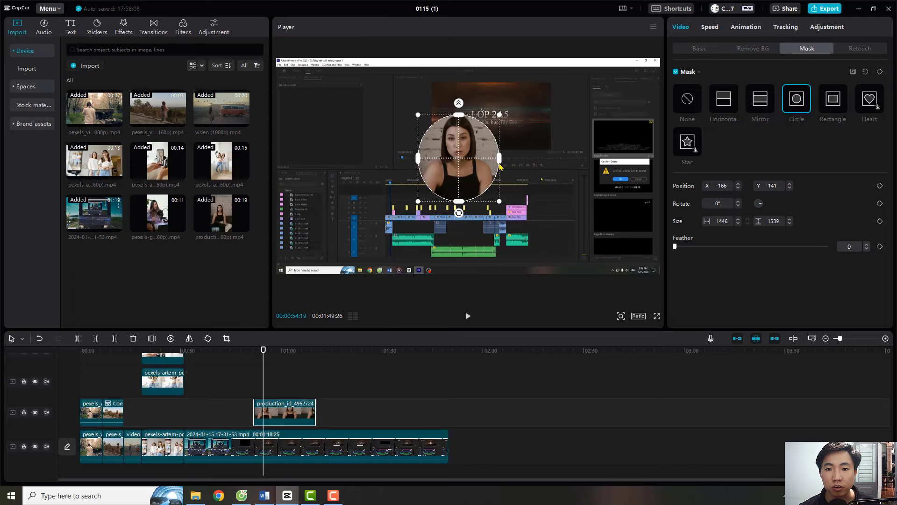
pyautogui.hotkey('ctrl', 'z')
pyautogui.moveTo(503, 122)
pyautogui.mouseDown()
pyautogui.moveTo(527, 96)
pyautogui.moveTo(504, 120)
pyautogui.mouseUp()
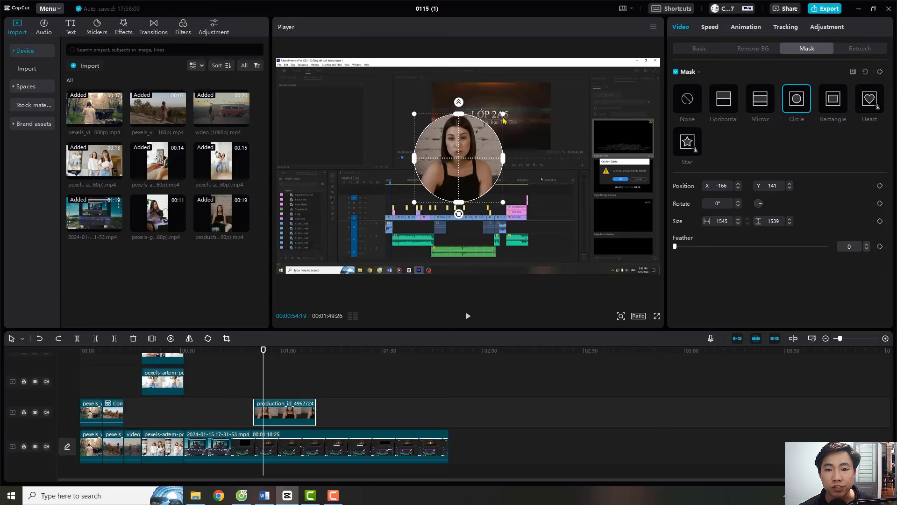
pyautogui.moveTo(473, 160)
pyautogui.mouseDown()
pyautogui.moveTo(471, 145)
pyautogui.moveTo(470, 158)
pyautogui.mouseUp()
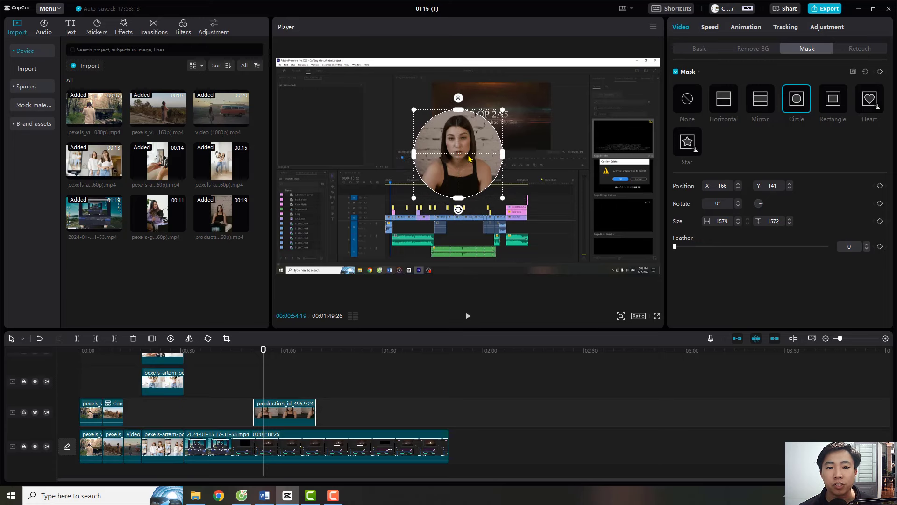
# Step: Play the circle-masked clip over the screen recording from its start
pyautogui.click(295, 387)
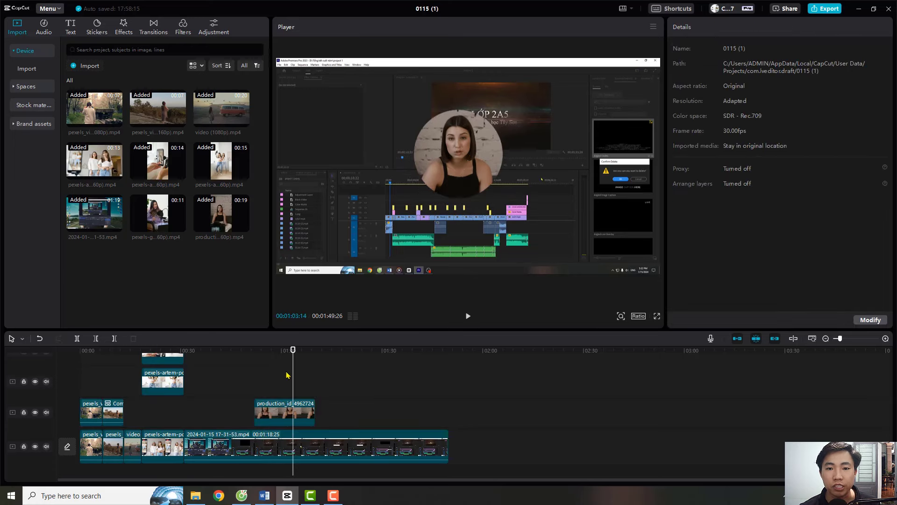
pyautogui.click(255, 377)
pyautogui.click(248, 377)
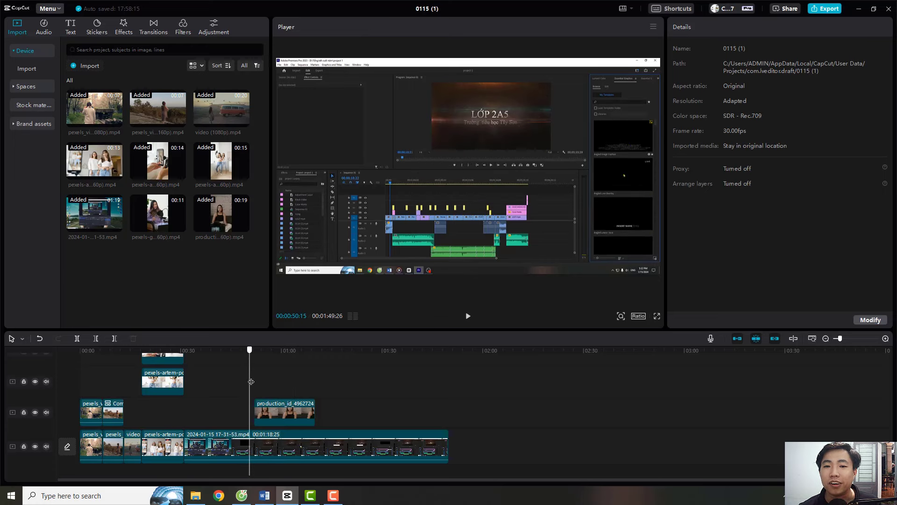
pyautogui.click(254, 377)
pyautogui.press('space')
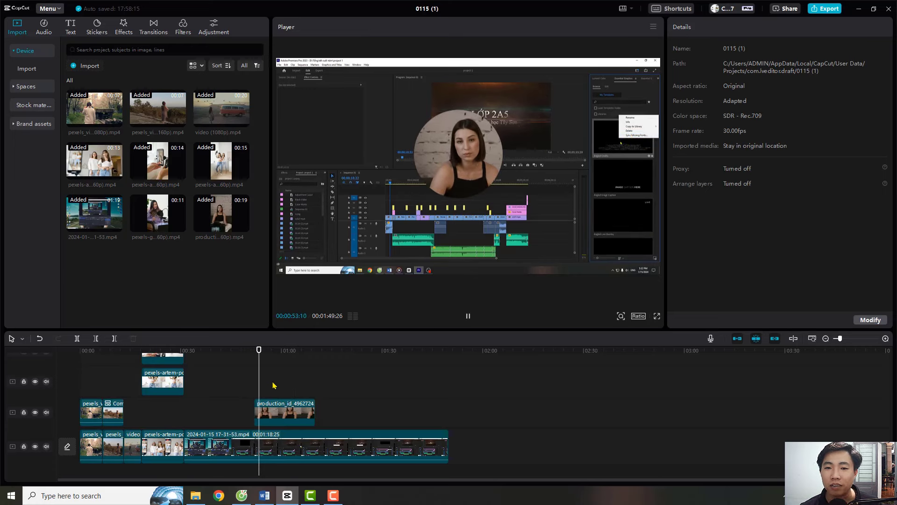
# Step: Scale the circle-masked clip to 77% and place it at X -1392, Y 306, over the recording's empty upper-left area
pyautogui.click(274, 407)
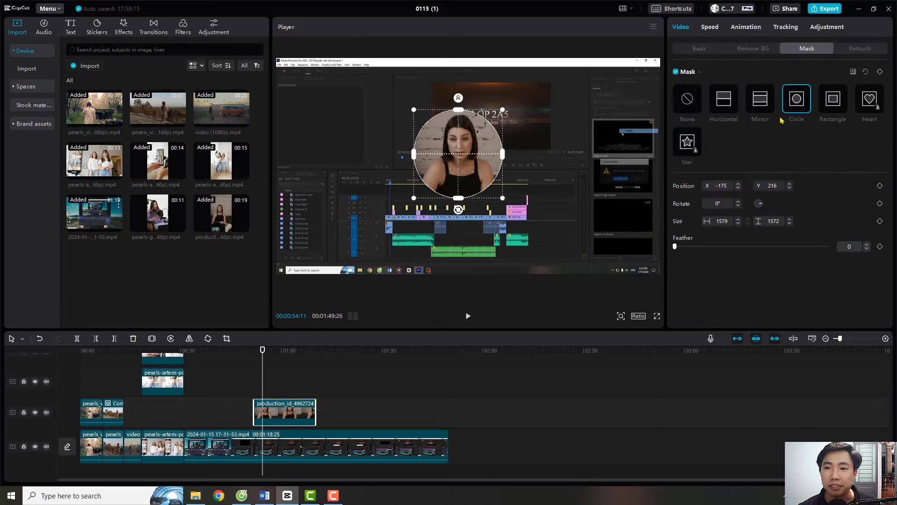
pyautogui.click(703, 49)
pyautogui.moveTo(477, 172); pyautogui.dragTo(330, 215)
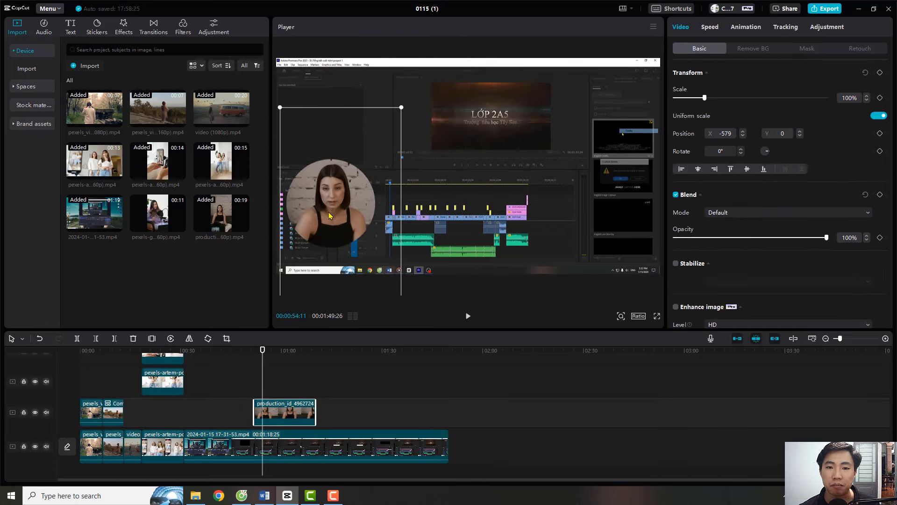
pyautogui.moveTo(401, 109); pyautogui.dragTo(377, 152)
pyautogui.moveTo(343, 218); pyautogui.dragTo(374, 47)
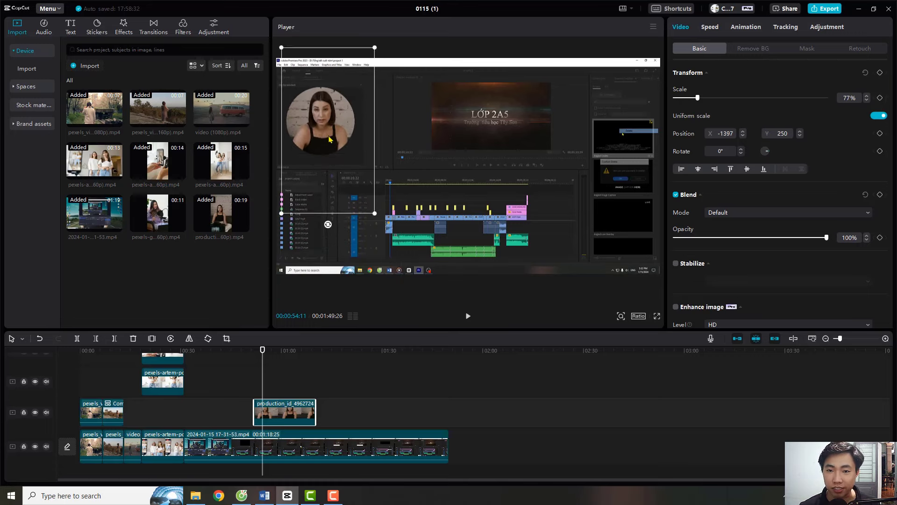
pyautogui.moveTo(327, 134)
pyautogui.mouseDown()
pyautogui.moveTo(617, 209)
pyautogui.moveTo(633, 258)
pyautogui.moveTo(393, 124)
pyautogui.moveTo(327, 139)
pyautogui.mouseUp()
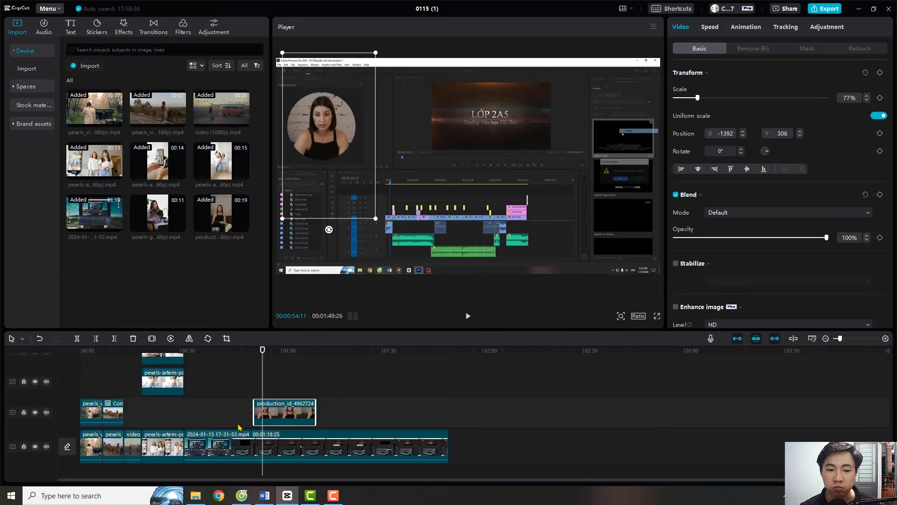
# Step: Deselect the clip and play the finished circular overlay from 00:00:51:29
pyautogui.click(233, 399)
pyautogui.moveTo(231, 353); pyautogui.dragTo(254, 365)
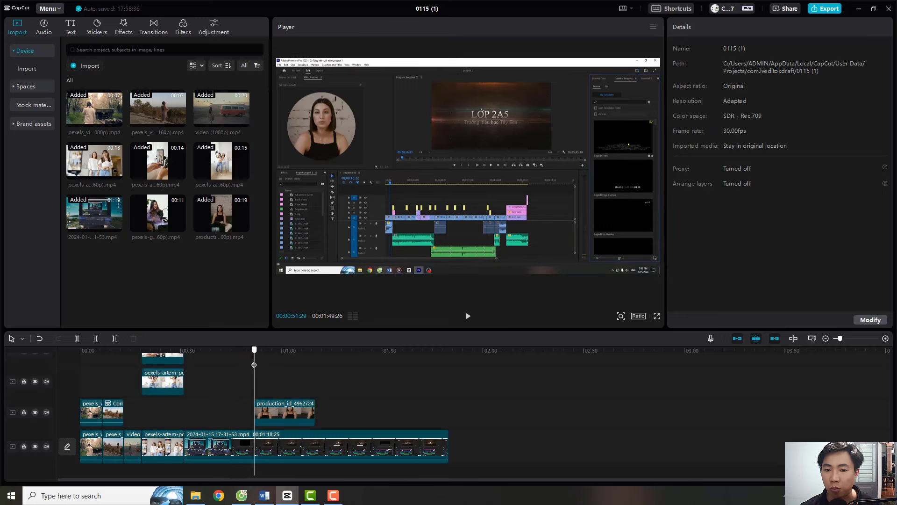
pyautogui.press('space')
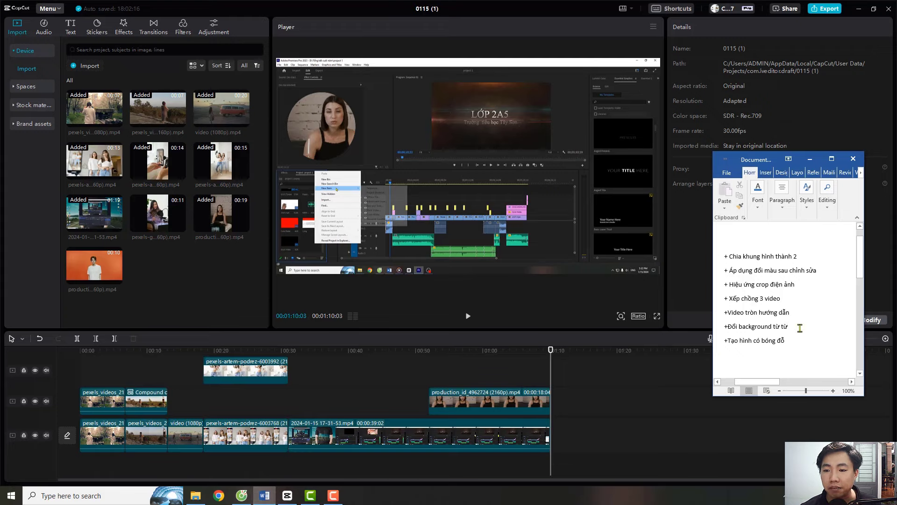
# Step: Highlight the gradual background change topic and place the orange-background woman clip on the overlay track at 00:01:10:03
pyautogui.moveTo(800, 327); pyautogui.dragTo(709, 330)
pyautogui.click(646, 409)
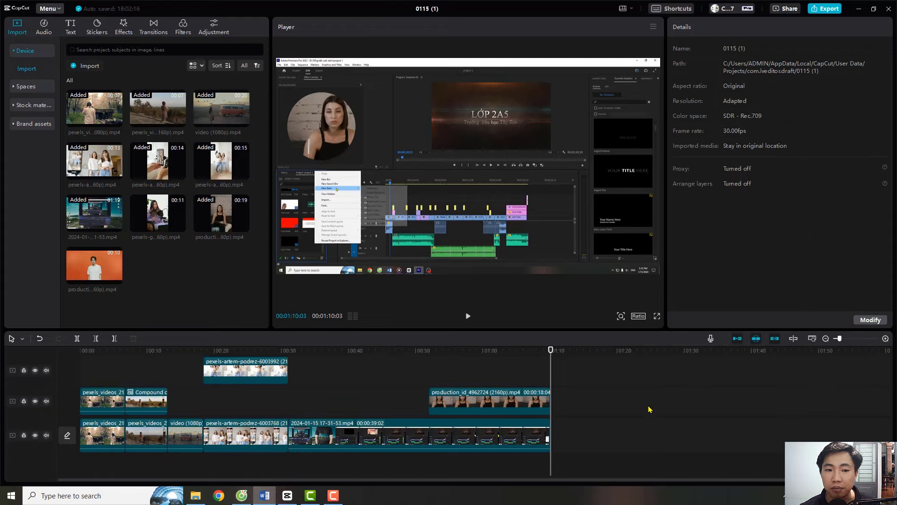
pyautogui.moveTo(120, 274); pyautogui.dragTo(591, 405)
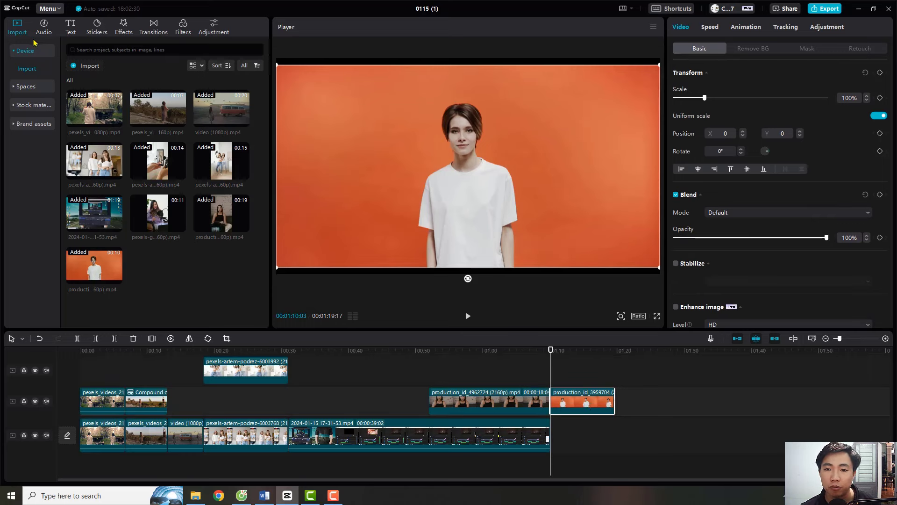
# Step: Add a Trending fireworks video from the stock materials to the main track beneath the orange-background woman clip
pyautogui.click(33, 106)
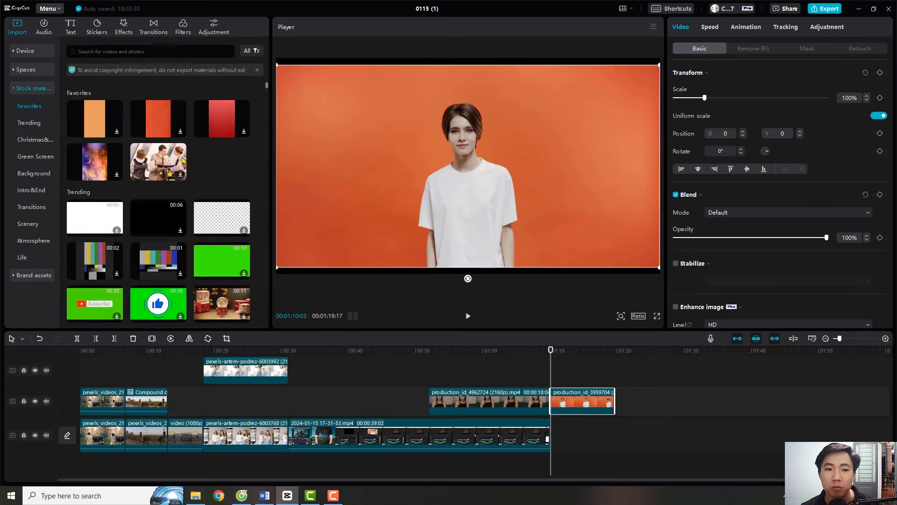
pyautogui.scroll(-3, 192, 187)
pyautogui.moveTo(235, 194); pyautogui.dragTo(561, 437)
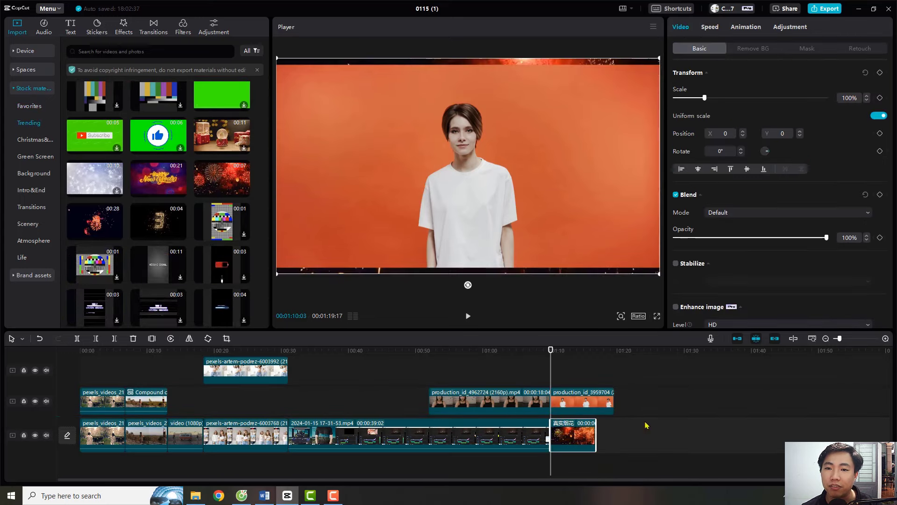
# Step: Scale the orange-background woman clip to 129% so it fills the frame
pyautogui.click(885, 339)
pyautogui.click(700, 401)
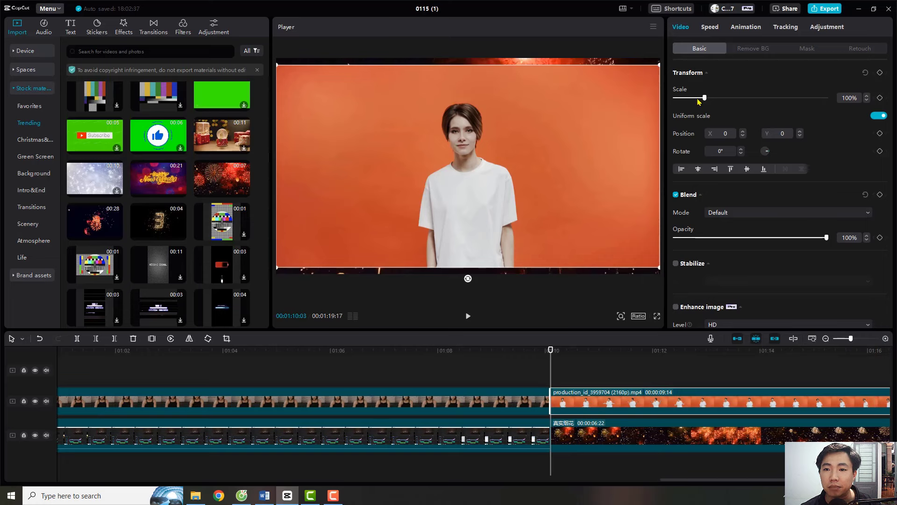
pyautogui.moveTo(704, 98); pyautogui.dragTo(714, 97)
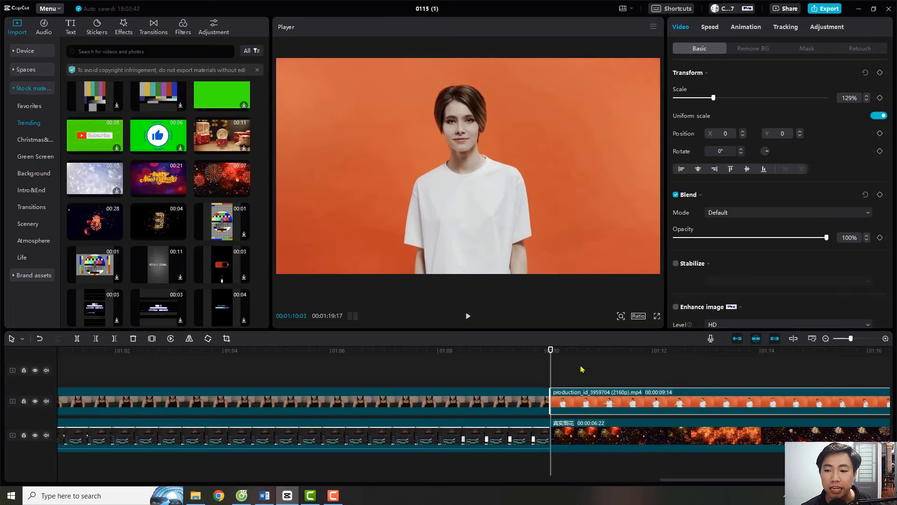
# Step: Duplicate the orange-background woman clip onto the track above at 00:01:10:03 and apply Auto removal to the copy's background
pyautogui.click(825, 338)
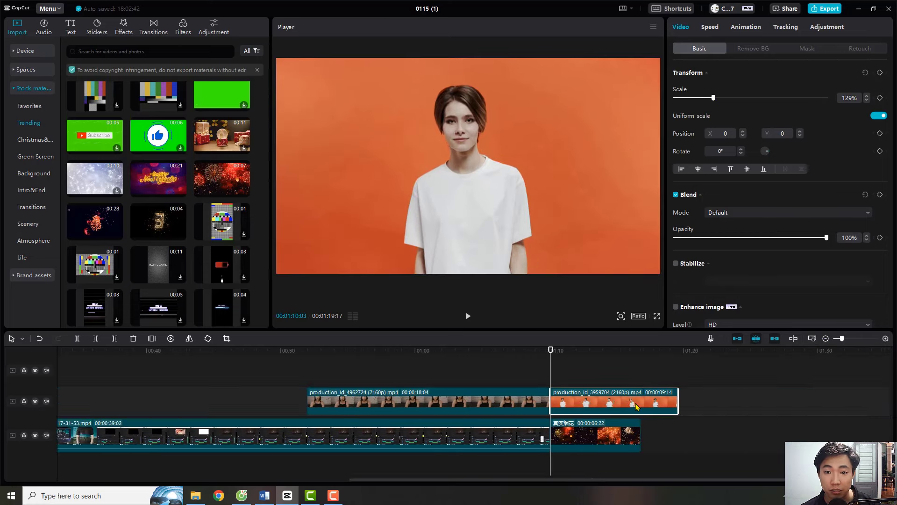
pyautogui.hotkey('ctrl', 'c')
pyautogui.hotkey('ctrl', 'v')
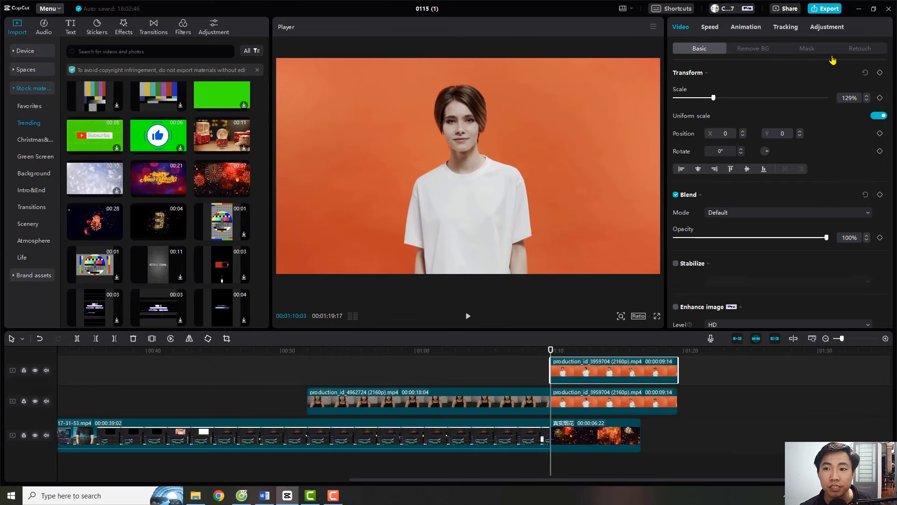
pyautogui.click(753, 48)
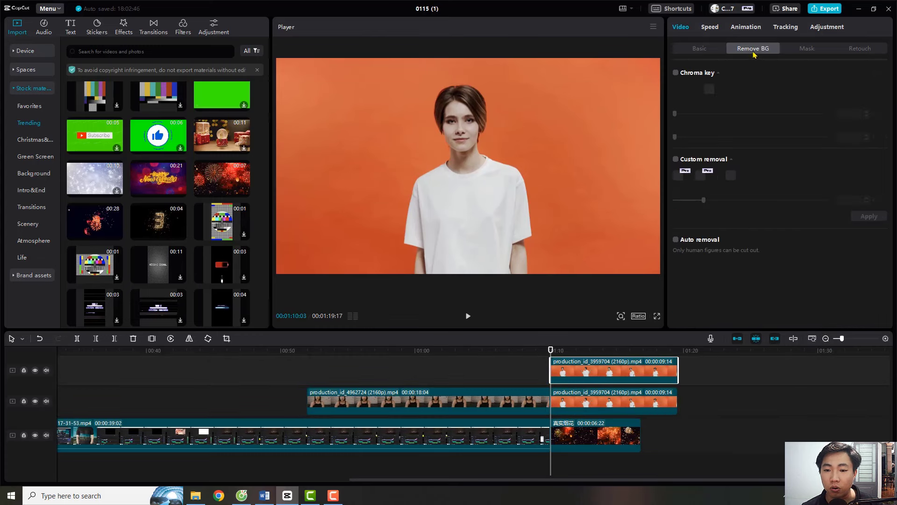
pyautogui.click(676, 240)
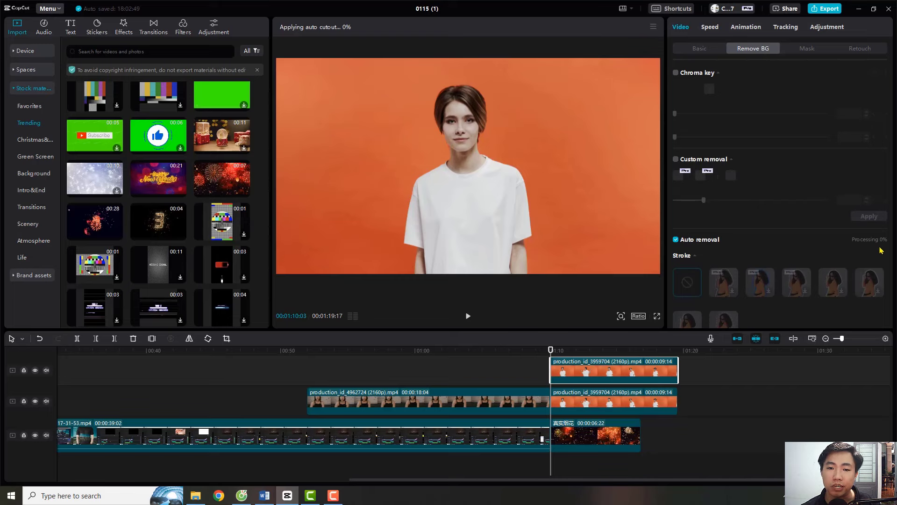
# Step: Check the cutout over the fireworks at 00:01:11:25 by hiding and showing the middle track
pyautogui.click(886, 338)
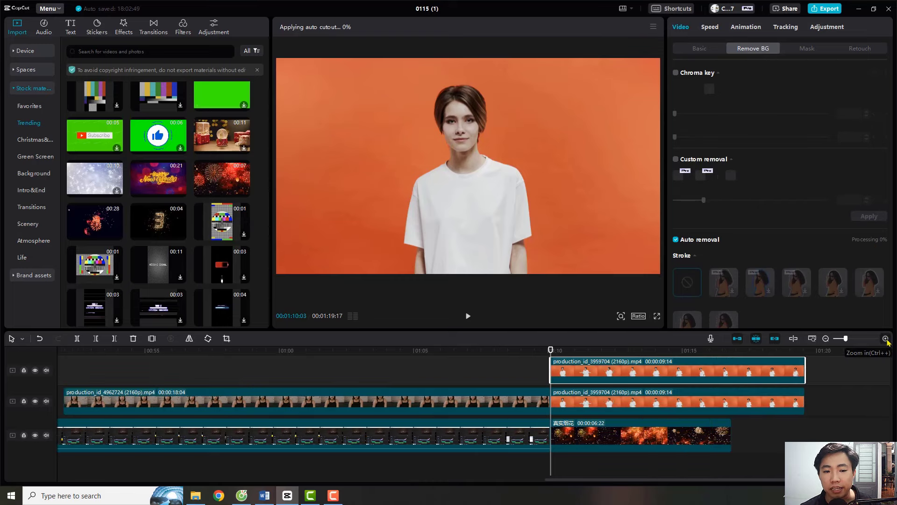
pyautogui.click(885, 338)
pyautogui.moveTo(701, 484); pyautogui.dragTo(744, 484)
pyautogui.moveTo(345, 350); pyautogui.dragTo(437, 366)
pyautogui.click(492, 434)
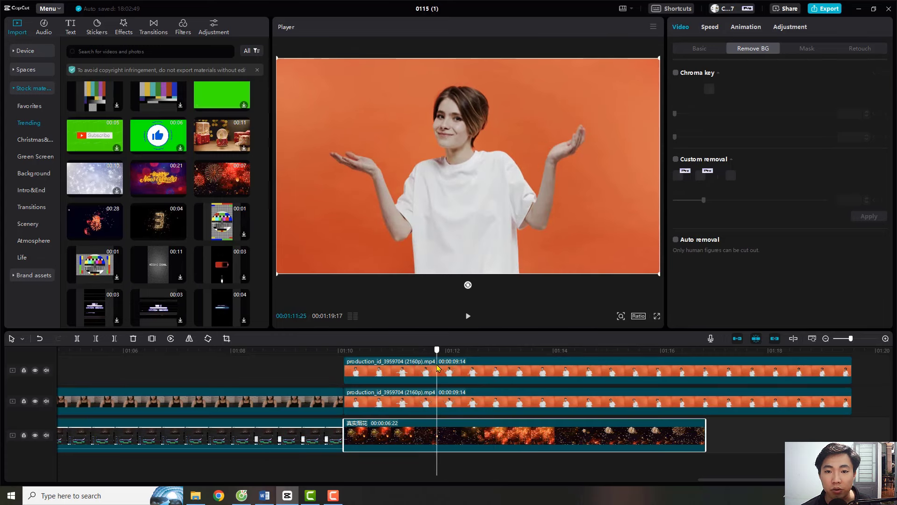
pyautogui.click(444, 396)
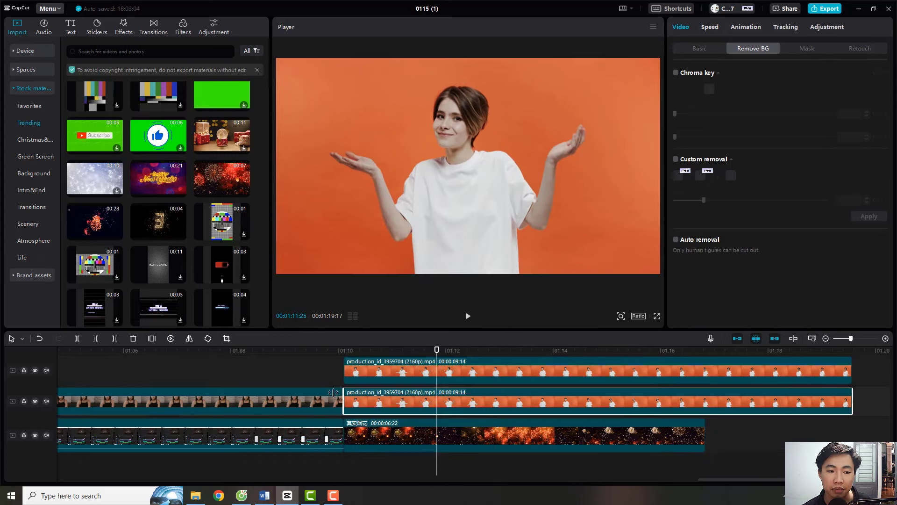
pyautogui.click(34, 401)
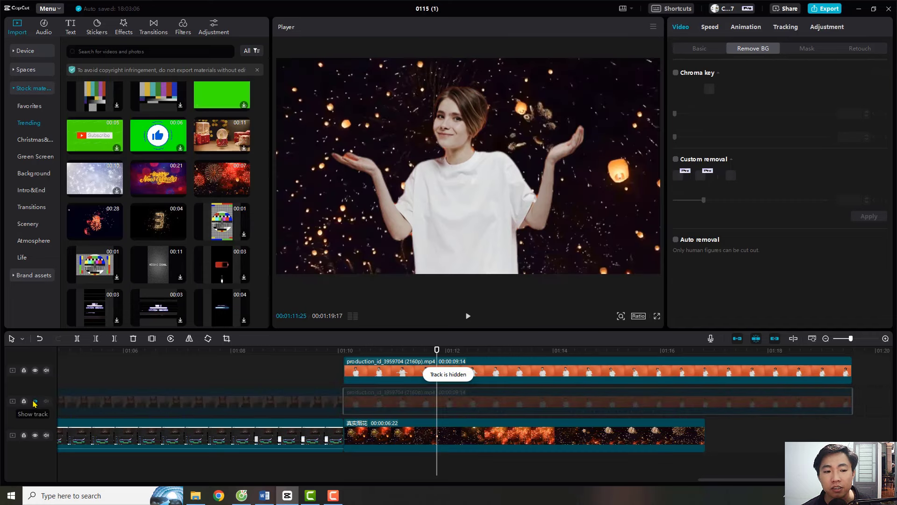
pyautogui.click(35, 401)
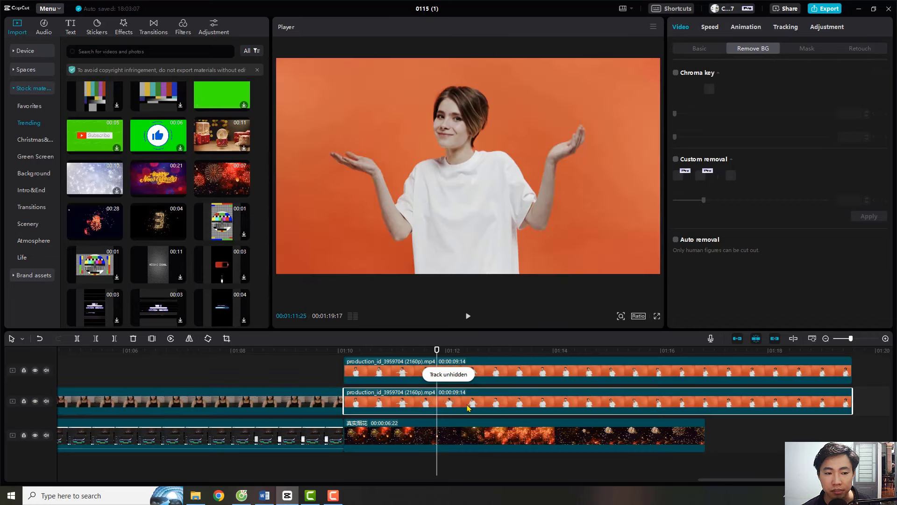
# Step: Hide the cutout track and add a centred Circle mask sized 1328 × 1346 to the middle woman clip
pyautogui.click(35, 370)
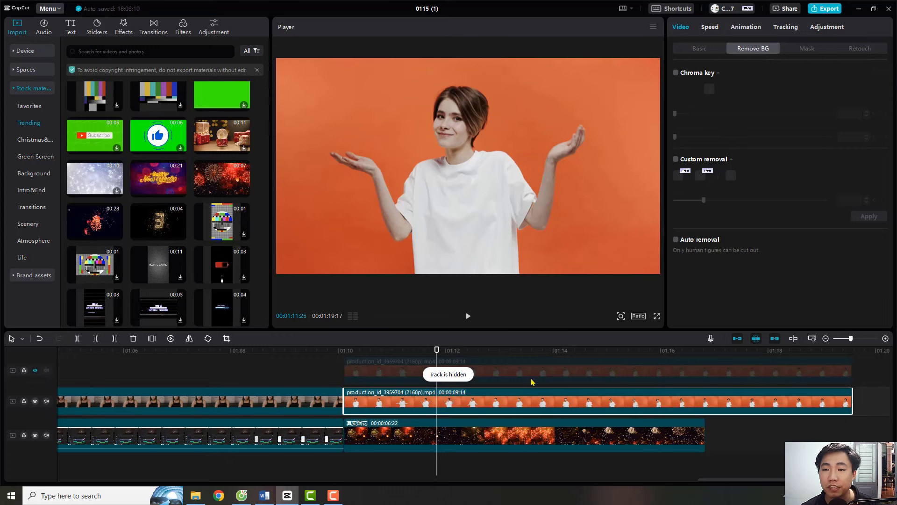
pyautogui.click(804, 51)
pyautogui.click(797, 107)
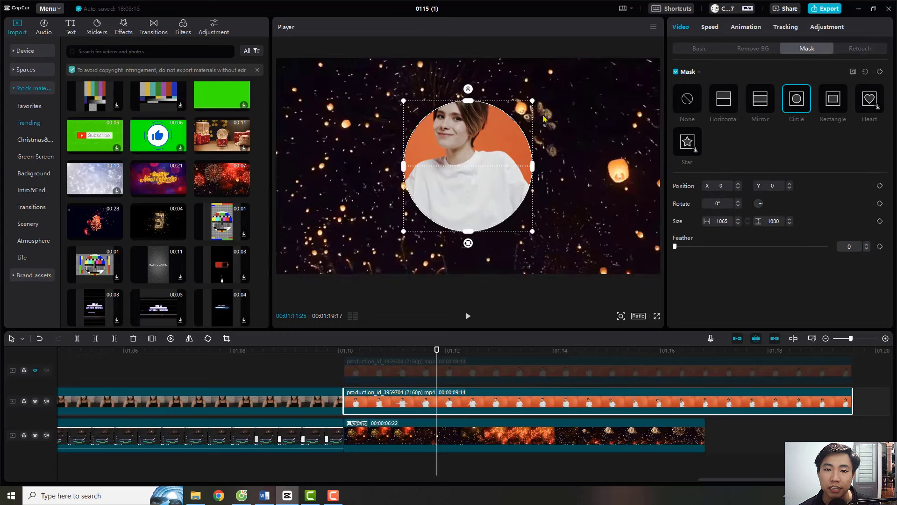
pyautogui.moveTo(532, 100); pyautogui.dragTo(548, 84)
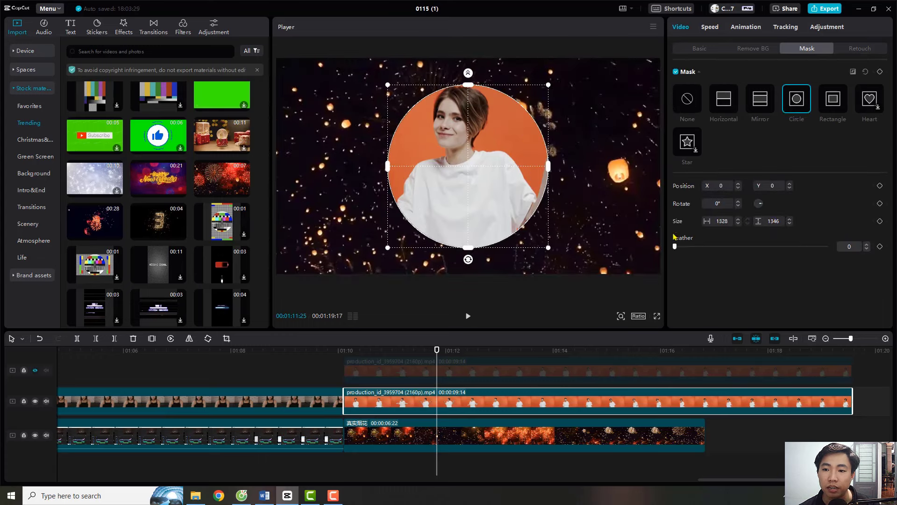
# Step: Try reversing the circle mask, restore its original direction, and set its feather to 9
pyautogui.click(854, 73)
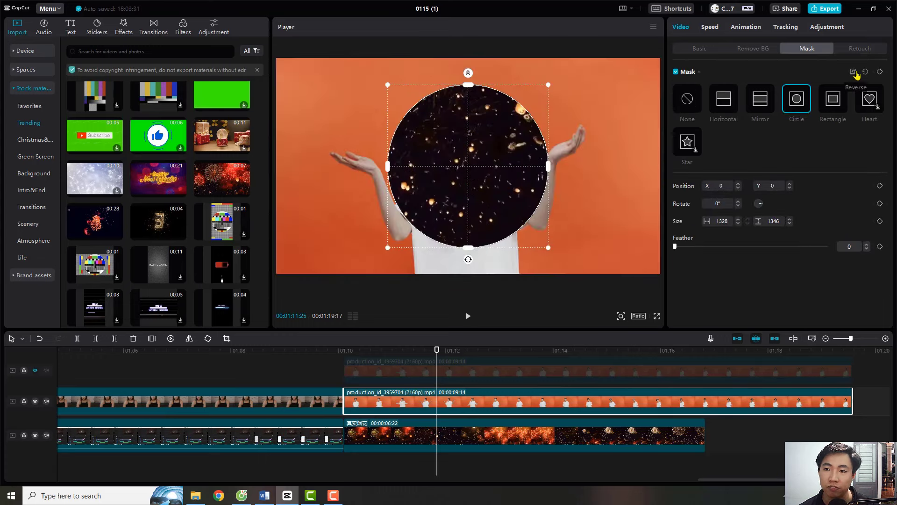
pyautogui.click(853, 73)
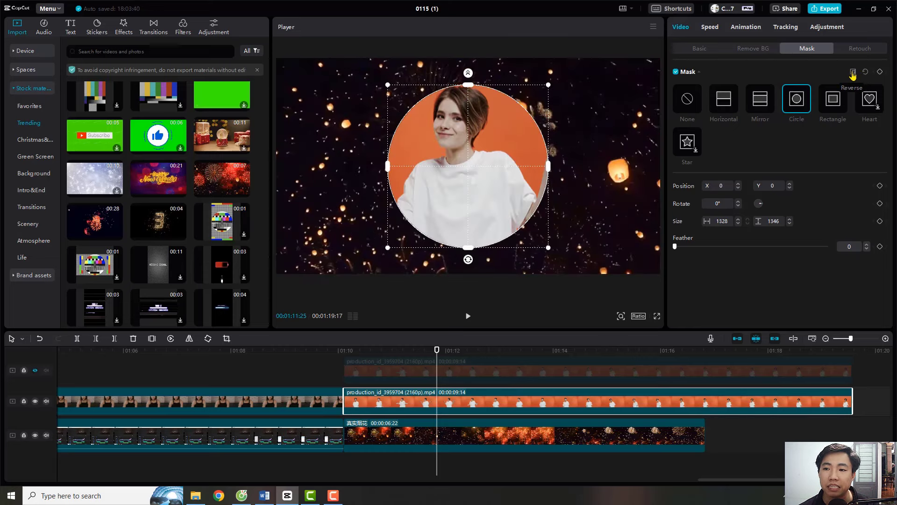
pyautogui.moveTo(675, 246); pyautogui.dragTo(687, 249)
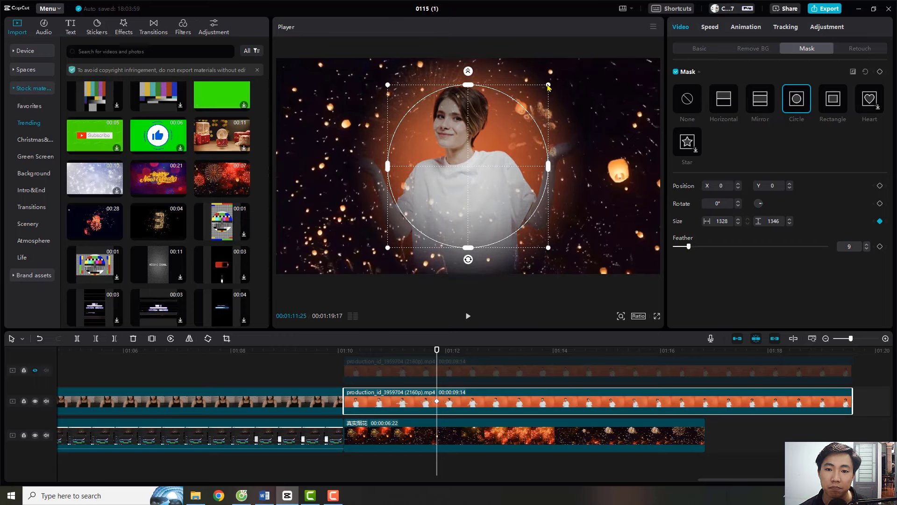
# Step: Keyframe the circle mask's size from 5391 × 5467 at 00:01:10:03 down to 1 × 1 at 00:01:11:25
pyautogui.moveTo(548, 87); pyautogui.dragTo(480, 161)
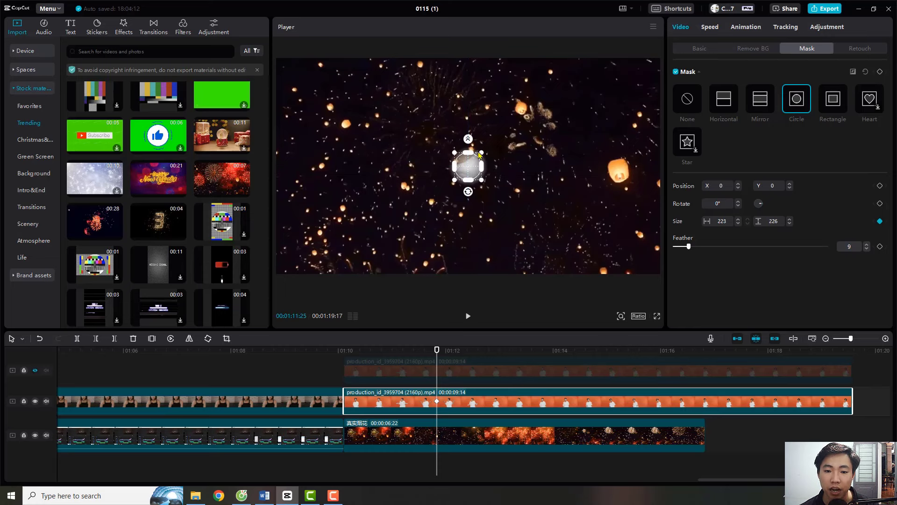
pyautogui.moveTo(436, 354); pyautogui.dragTo(343, 376)
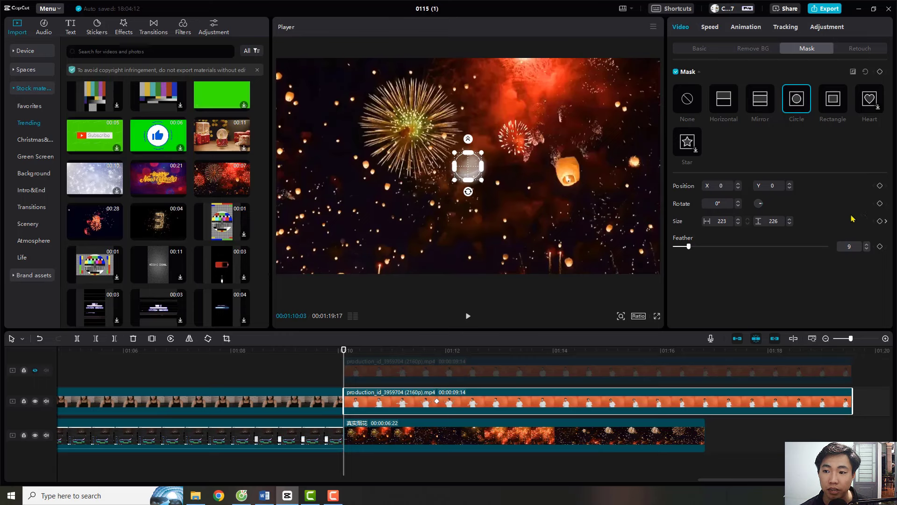
pyautogui.click(880, 221)
pyautogui.moveTo(483, 154); pyautogui.dragTo(795, 13)
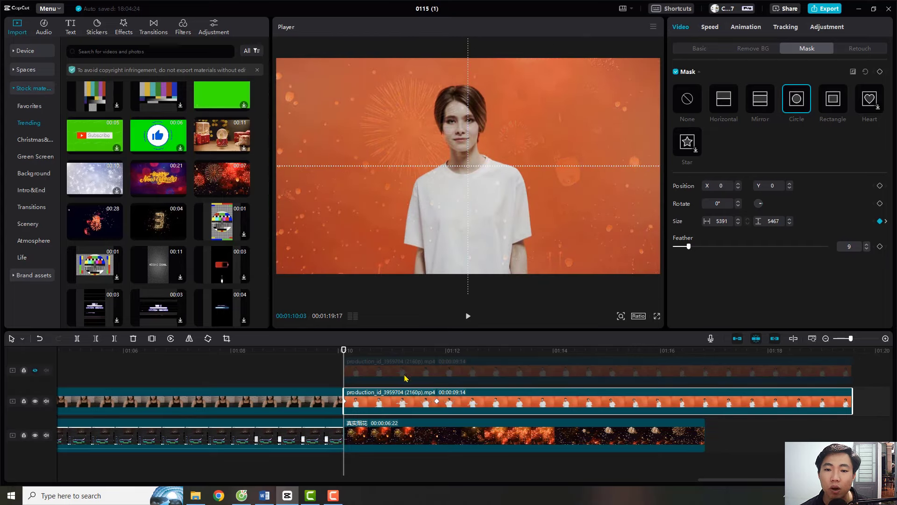
pyautogui.click(437, 401)
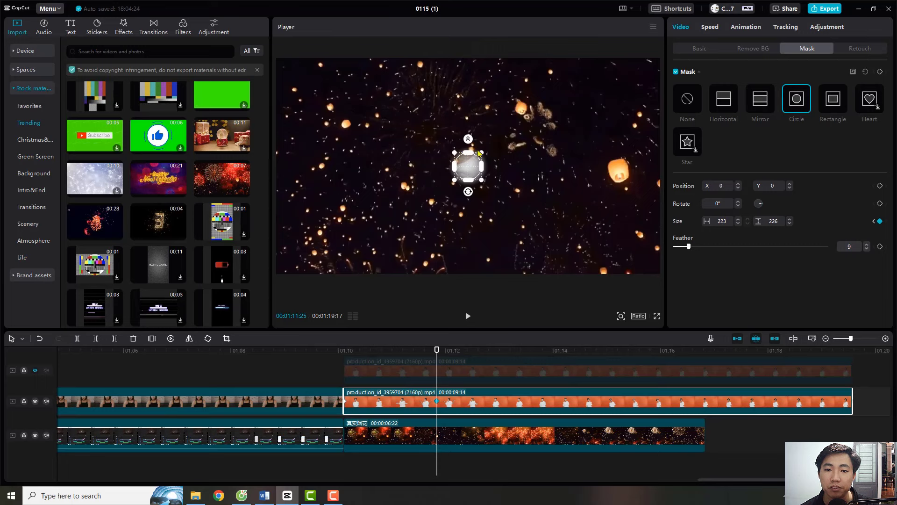
pyautogui.moveTo(481, 153); pyautogui.dragTo(468, 178)
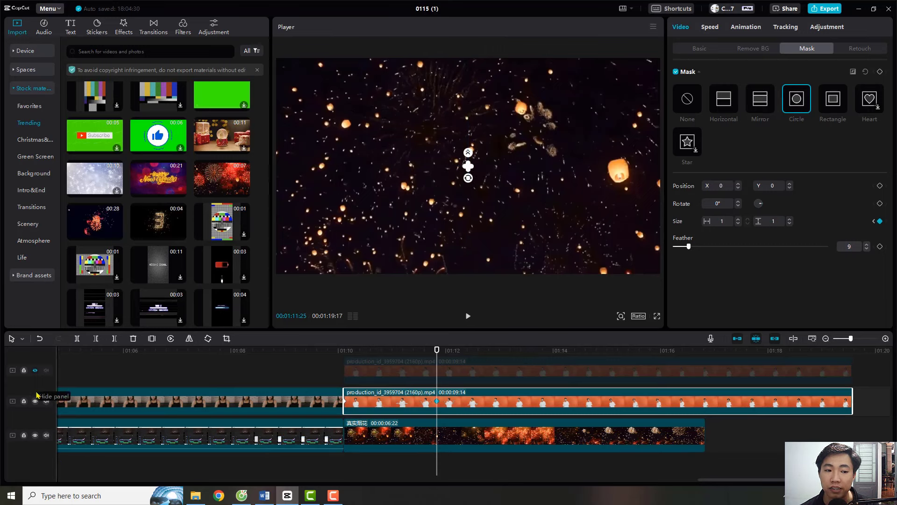
# Step: Unhide the cutout track, deselect the clip and play the gradual background change
pyautogui.click(35, 371)
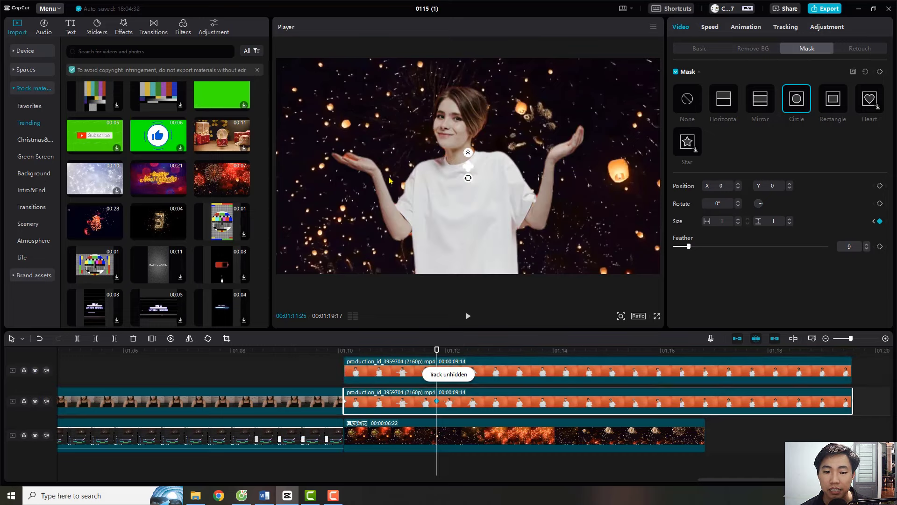
pyautogui.click(317, 363)
pyautogui.click(467, 316)
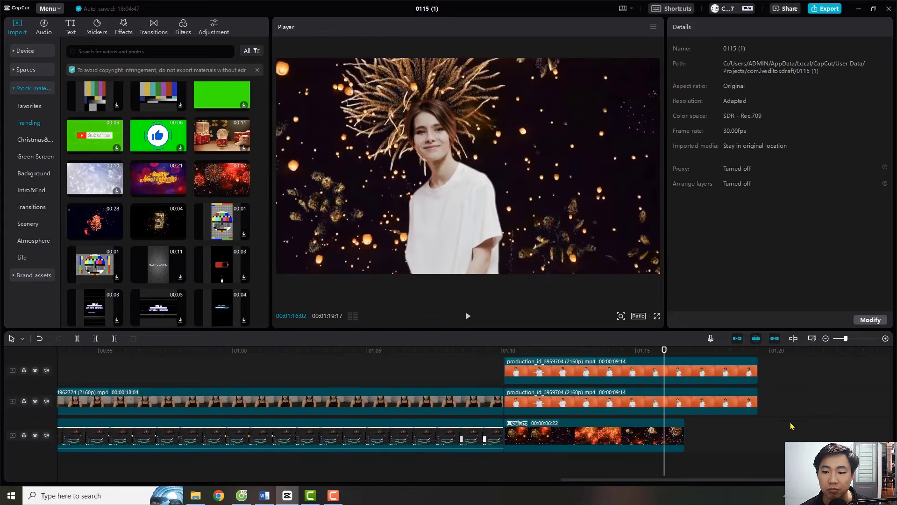
# Step: Trim both orange-background woman clips so they end together with the fireworks clip
pyautogui.click(727, 374)
pyautogui.moveTo(758, 374); pyautogui.dragTo(684, 374)
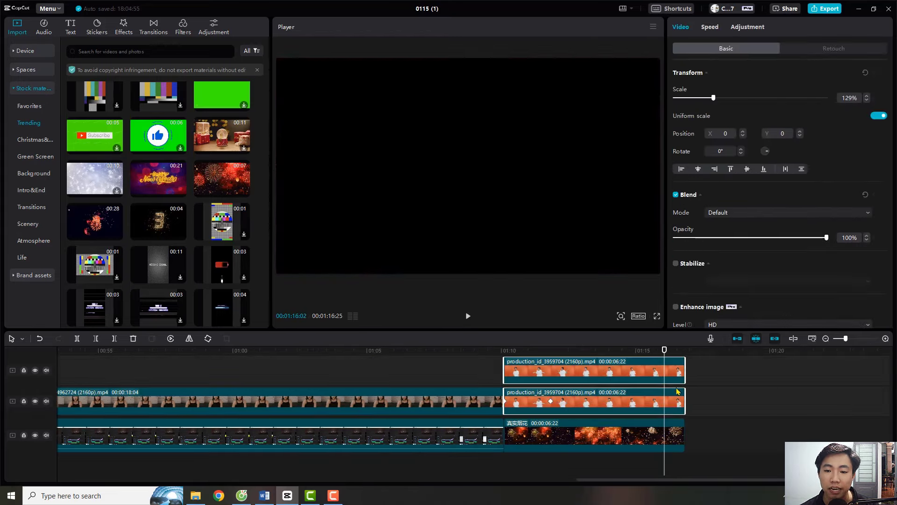
pyautogui.click(594, 431)
# Step: Delay the middle clip's final mask-size keyframe to just past 00:01:12:05 and reduce the mask's feather to 4
pyautogui.click(543, 401)
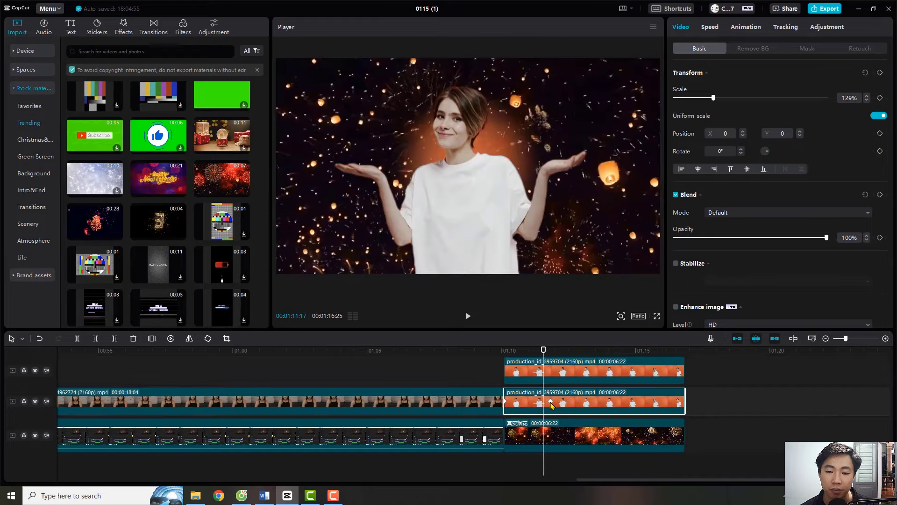
pyautogui.click(551, 404)
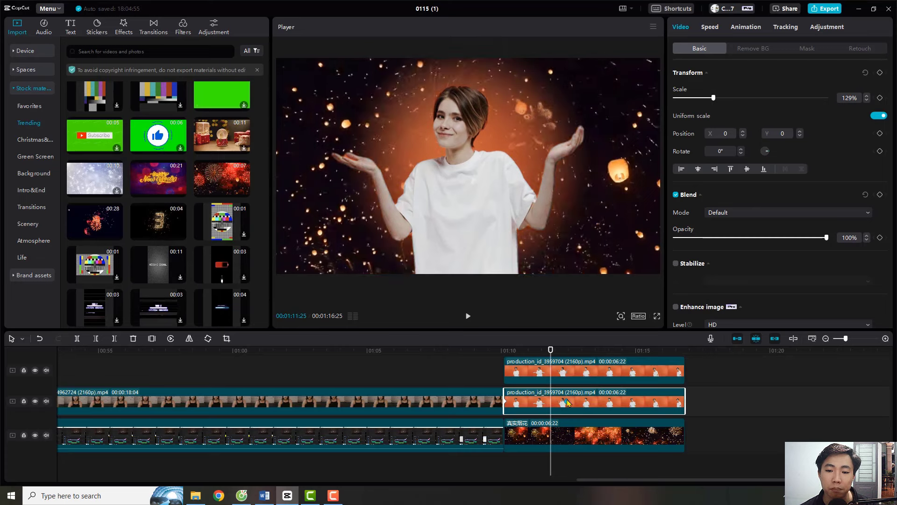
pyautogui.moveTo(550, 355); pyautogui.dragTo(565, 377)
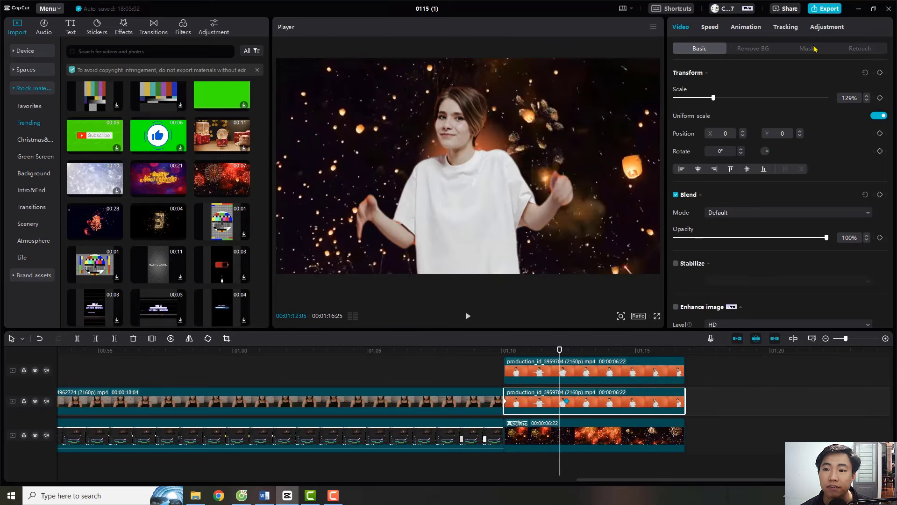
pyautogui.click(813, 49)
pyautogui.moveTo(689, 247); pyautogui.dragTo(683, 250)
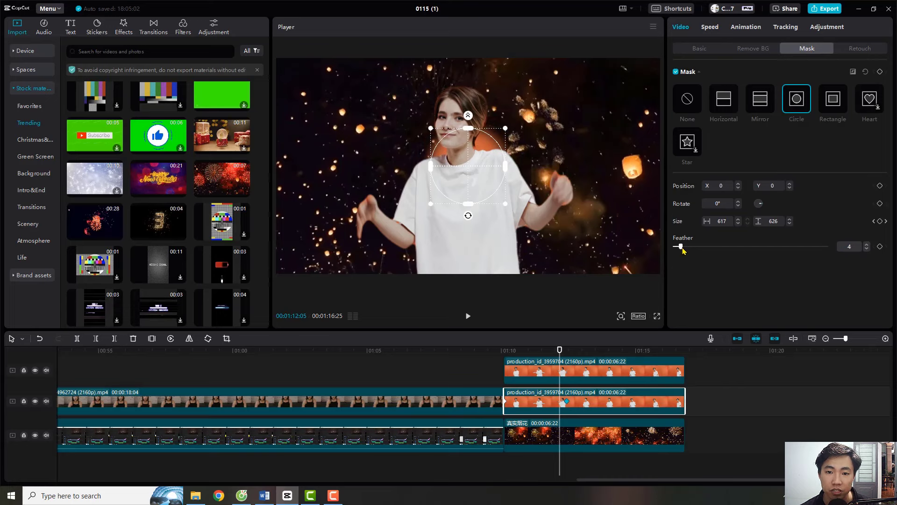
# Step: Deselect the clip and play the adjusted background change through to its end
pyautogui.click(449, 375)
pyautogui.click(469, 318)
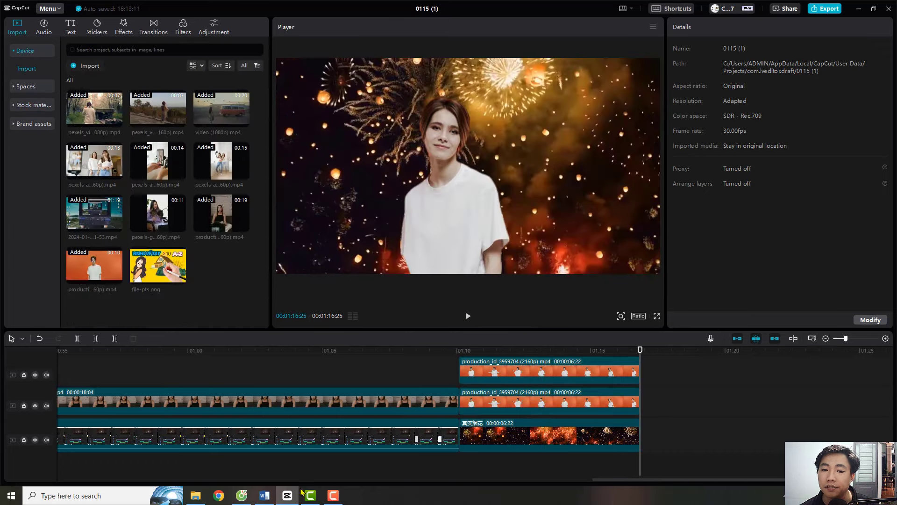
# Step: Switch to the Word topic list and point out the last topic, "Tạo hình có bóng đỗ"
pyautogui.click(264, 495)
pyautogui.click(795, 343)
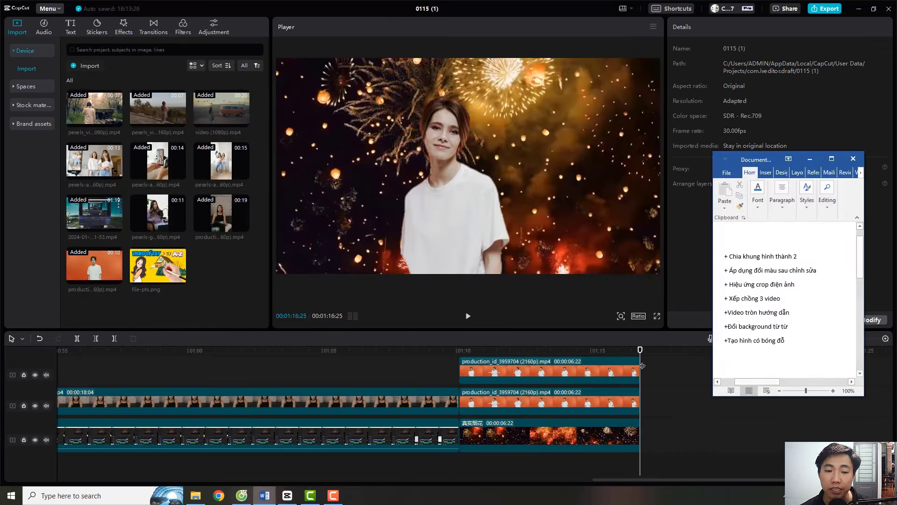
# Step: Return to CapCut, append the purple-sweater podcast clip after the fireworks clip, and enlarge and reposition it to fill the frame
pyautogui.click(659, 406)
pyautogui.moveTo(180, 225); pyautogui.dragTo(640, 437)
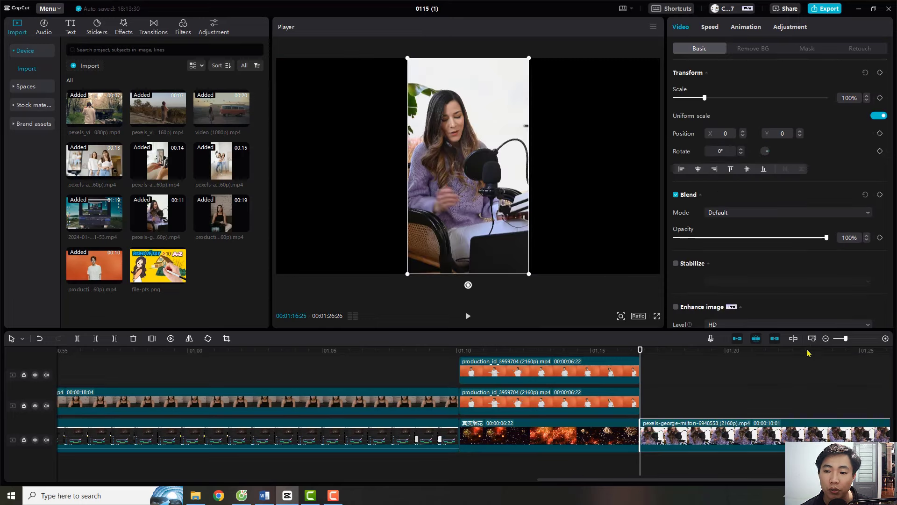
pyautogui.click(825, 338)
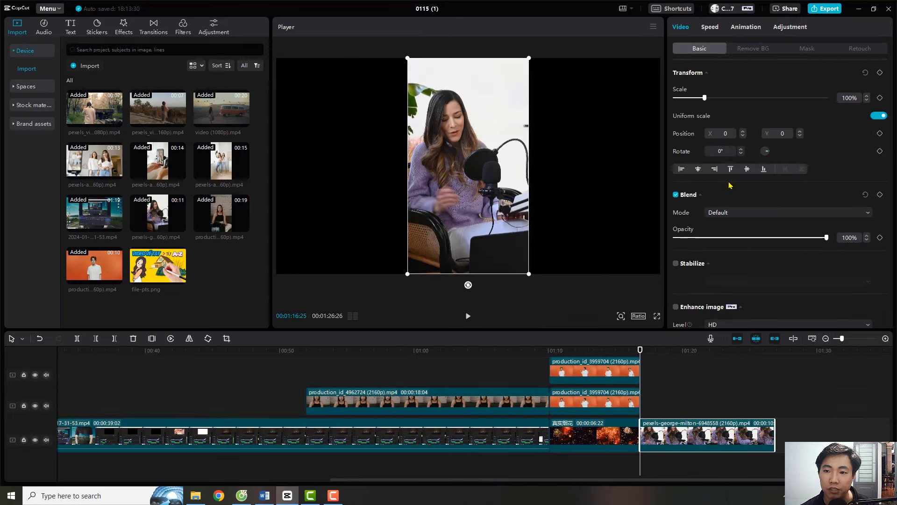
pyautogui.moveTo(706, 101); pyautogui.dragTo(772, 97)
pyautogui.moveTo(499, 129); pyautogui.dragTo(517, 128)
# Step: Overlay file-pts.png above the podcast clip from 00:01:18:18, scaled to 35% and placed at X 923, Y 439
pyautogui.moveTo(154, 263); pyautogui.dragTo(663, 411)
pyautogui.moveTo(638, 351); pyautogui.dragTo(664, 350)
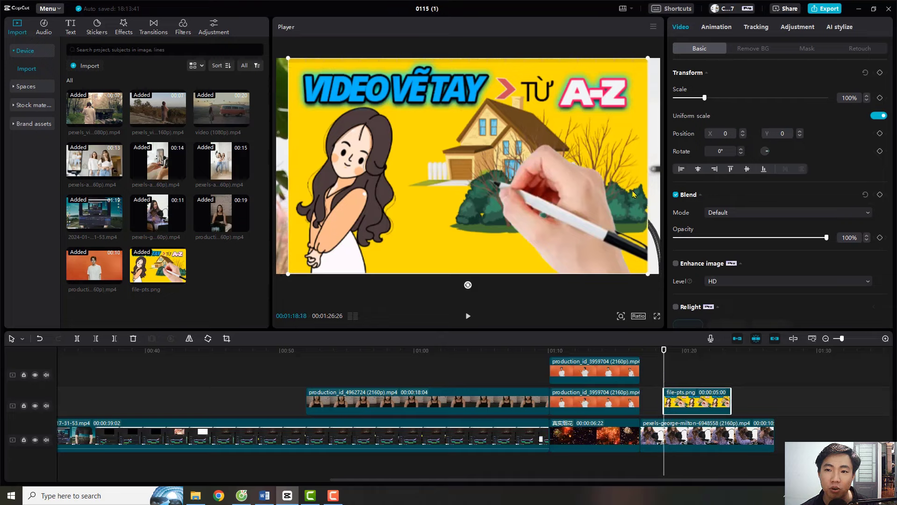
pyautogui.moveTo(650, 56); pyautogui.dragTo(525, 132)
pyautogui.moveTo(482, 152); pyautogui.dragTo(623, 86)
pyautogui.moveTo(584, 141); pyautogui.dragTo(584, 130)
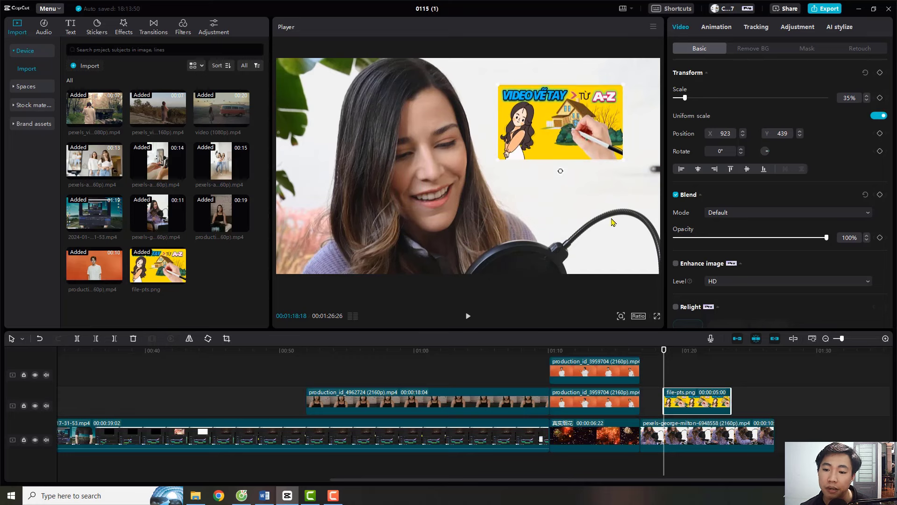
# Step: Duplicate file-pts.png onto the track above and offset the lower copy to X 979, Y 383 with 46% opacity
pyautogui.moveTo(706, 401); pyautogui.dragTo(699, 389)
pyautogui.click(697, 400)
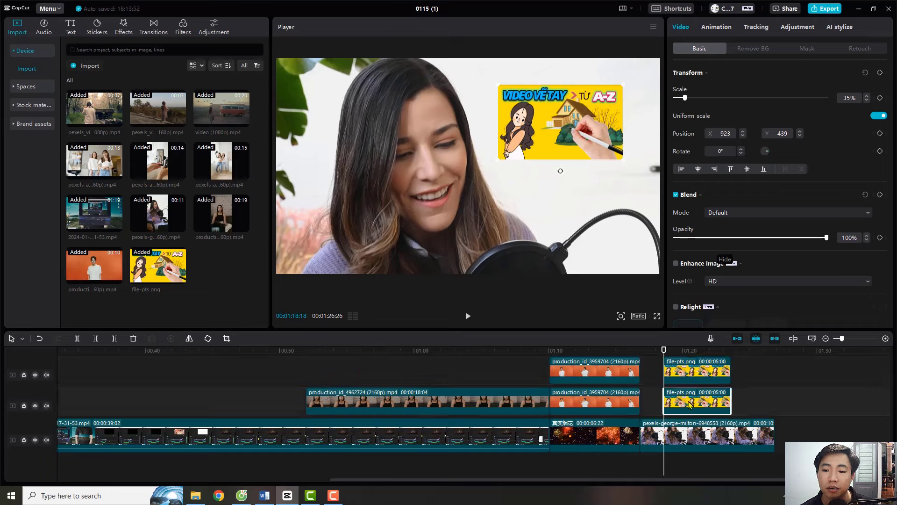
pyautogui.moveTo(568, 132); pyautogui.dragTo(573, 136)
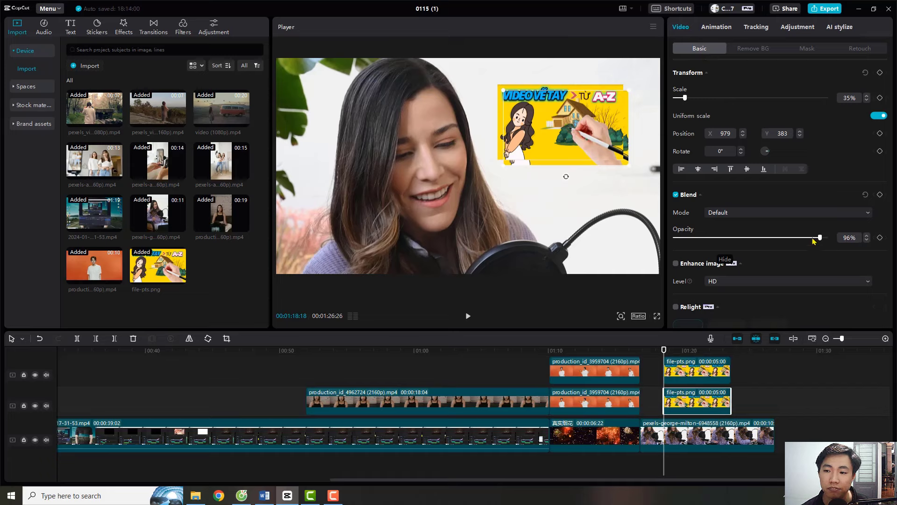
pyautogui.moveTo(813, 241); pyautogui.dragTo(744, 241)
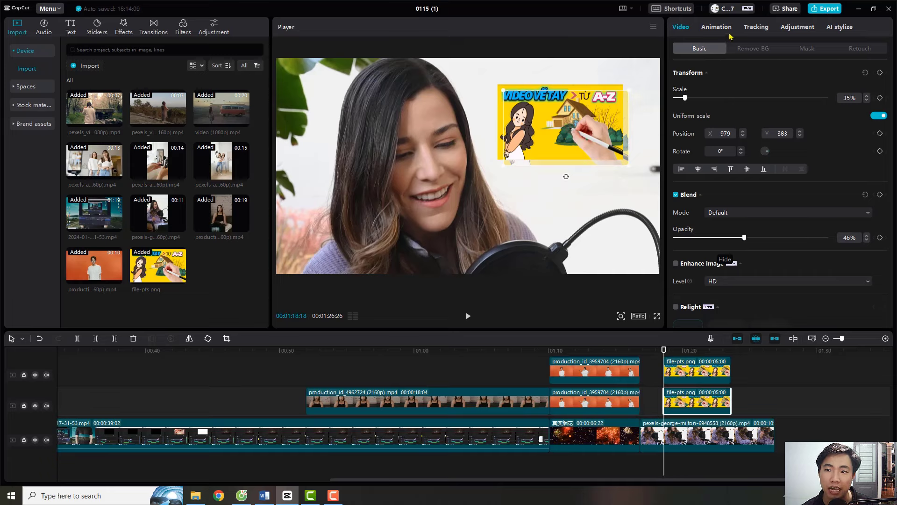
# Step: Set the lower file-pts.png copy's saturation, highlight and shadow adjustments each to -50
pyautogui.click(799, 27)
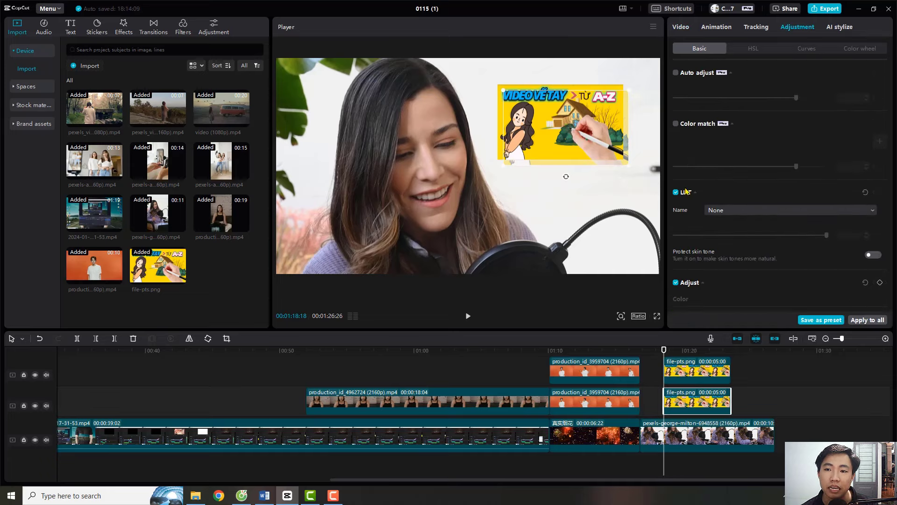
pyautogui.scroll(-5, 727, 225)
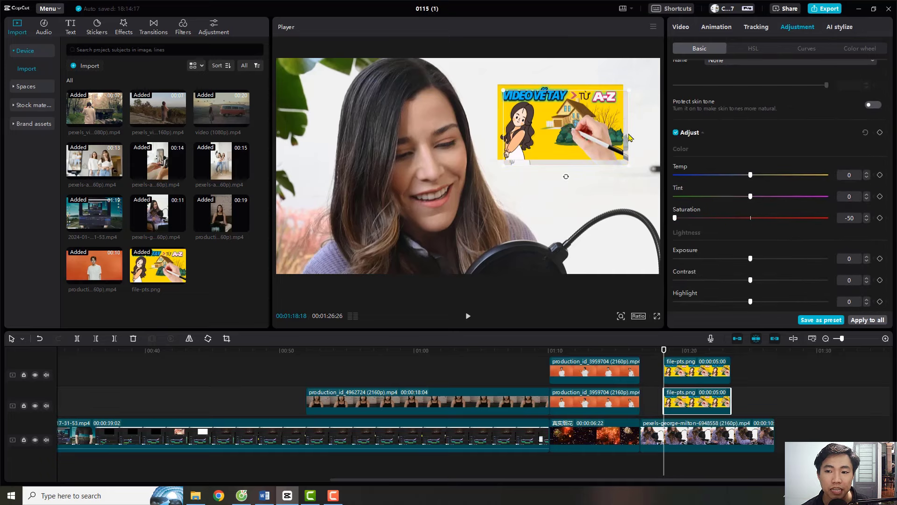
pyautogui.scroll(-3, 754, 258)
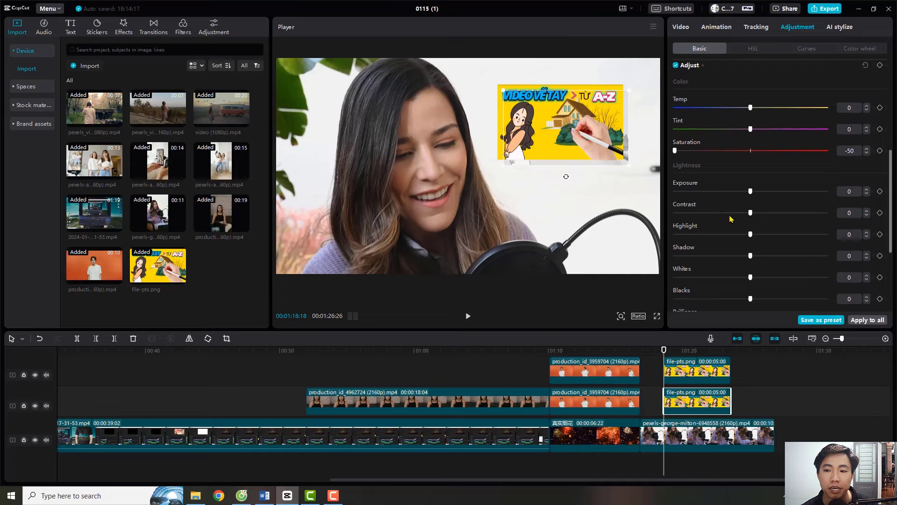
pyautogui.moveTo(727, 236); pyautogui.dragTo(621, 242)
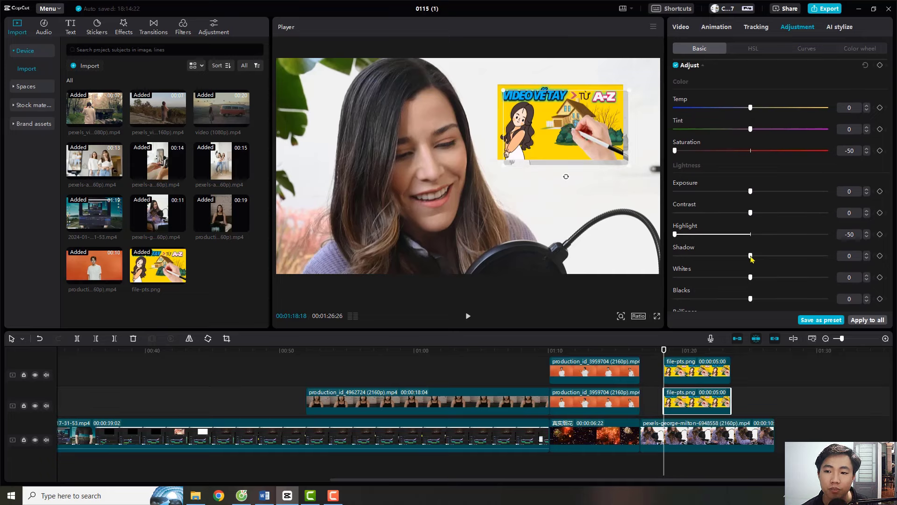
pyautogui.moveTo(828, 259); pyautogui.dragTo(684, 273)
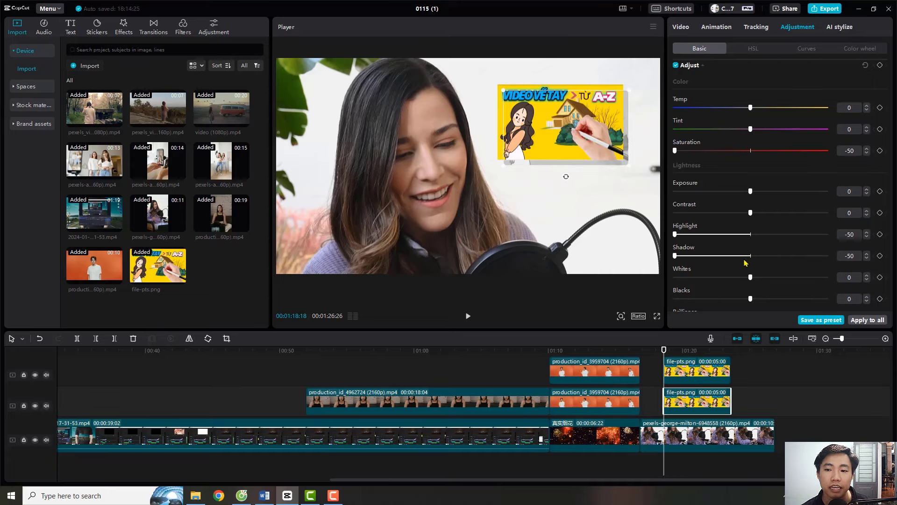
pyautogui.scroll(-6, 745, 263)
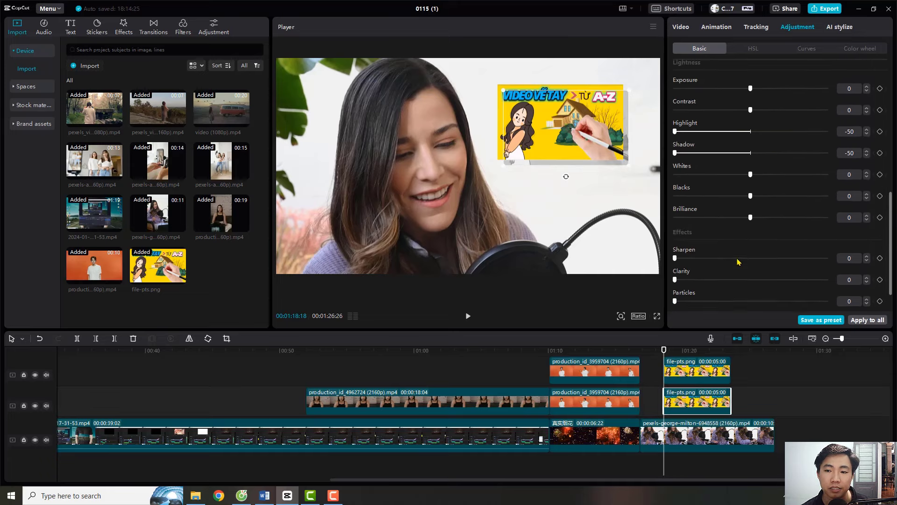
# Step: Apply the Blur lens effect to the lower file-pts.png copy and set its blur to 100
pyautogui.click(124, 26)
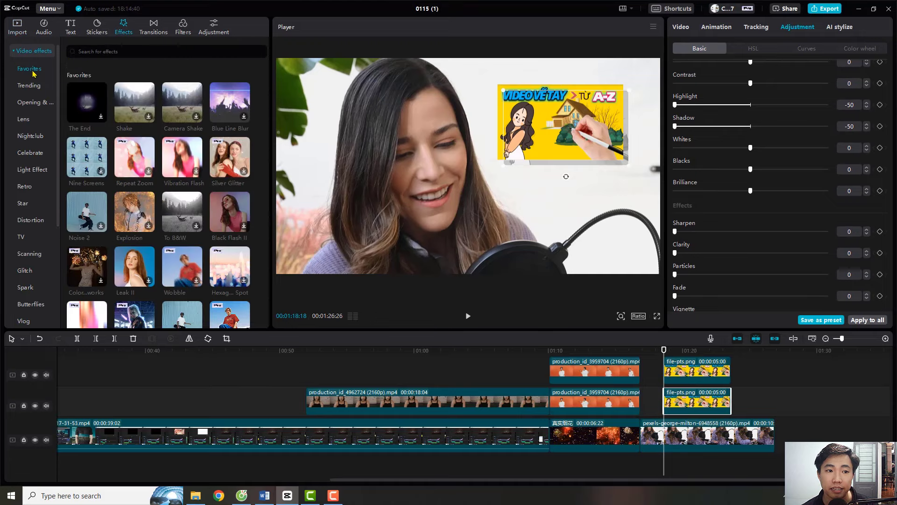
pyautogui.click(30, 120)
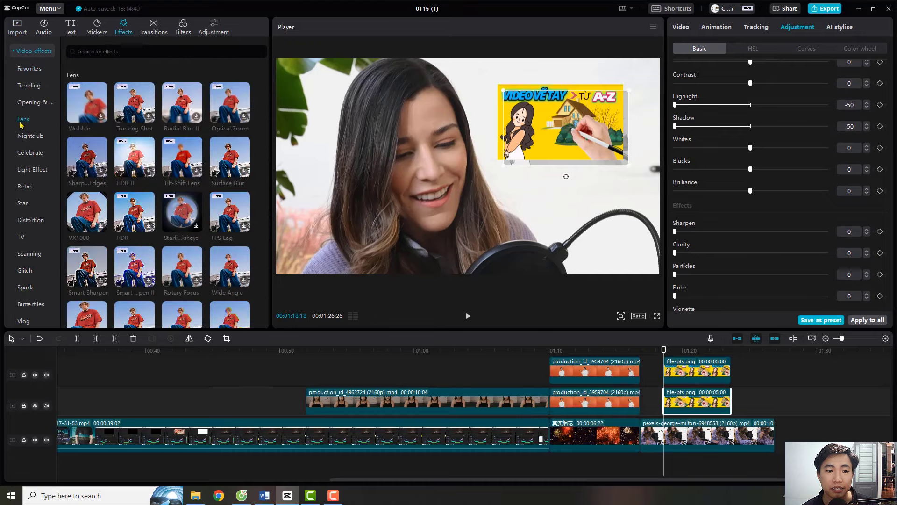
pyautogui.moveTo(174, 230); pyautogui.dragTo(672, 400)
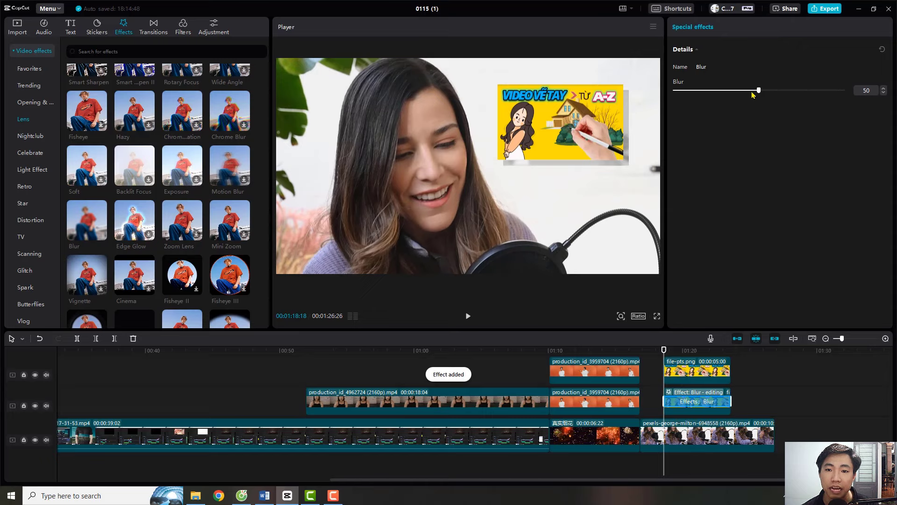
pyautogui.moveTo(807, 95); pyautogui.dragTo(835, 93)
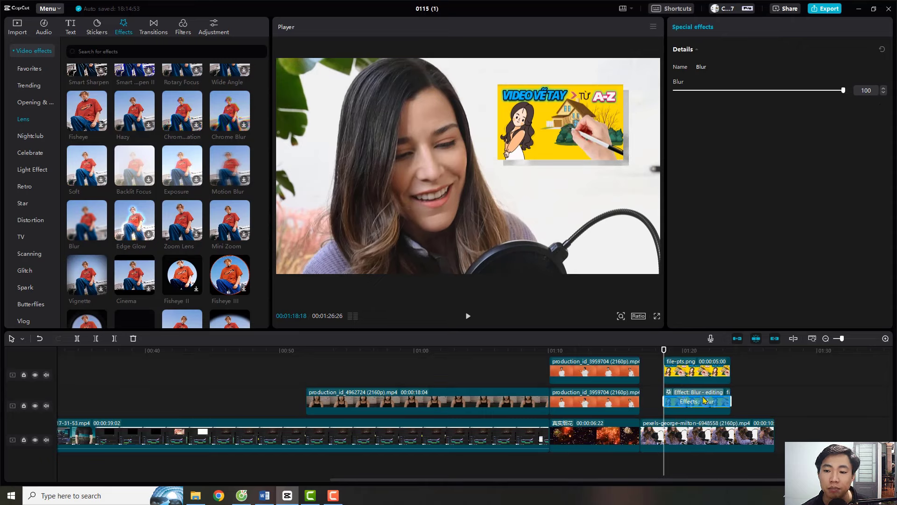
# Step: Combine the two file-pts.png clips, picture and shadow, into one compound clip
pyautogui.moveTo(662, 351)
pyautogui.mouseDown()
pyautogui.moveTo(677, 351)
pyautogui.moveTo(643, 352)
pyautogui.moveTo(672, 362)
pyautogui.mouseUp()
pyautogui.click(672, 362)
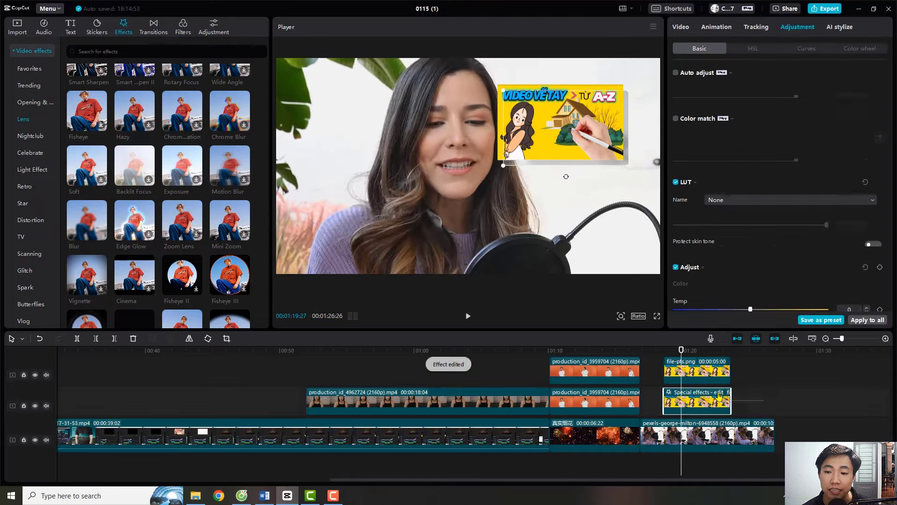
pyautogui.rightClick(700, 399)
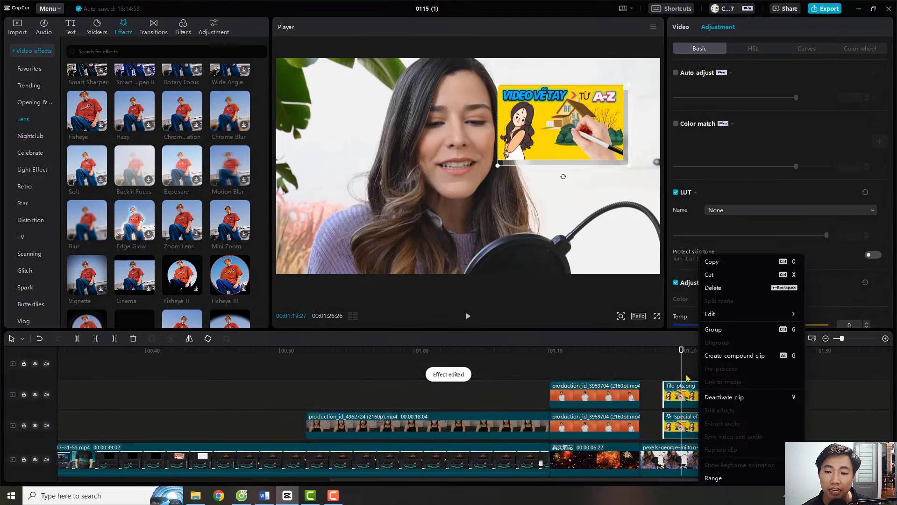
pyautogui.click(732, 357)
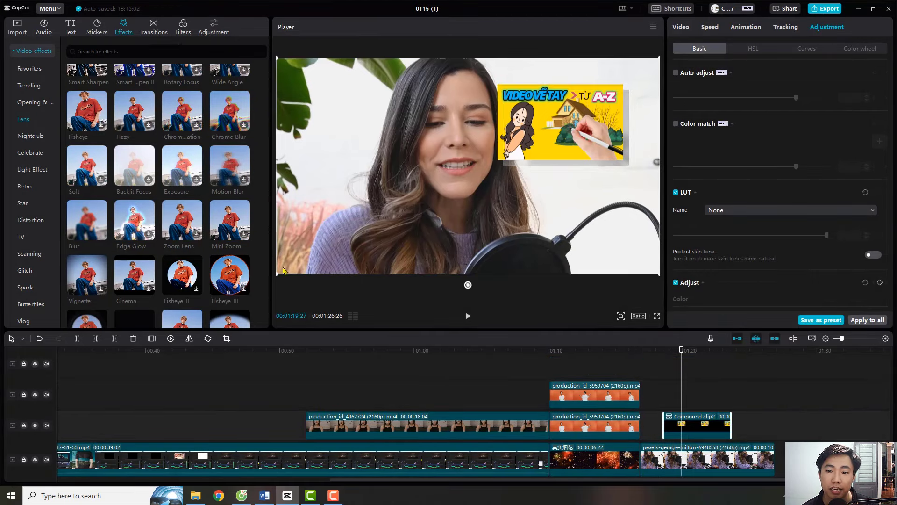
# Step: Scale the compound clip down to about three quarters and position its shadowed picture in the frame's upper-right area
pyautogui.moveTo(280, 275); pyautogui.dragTo(353, 231)
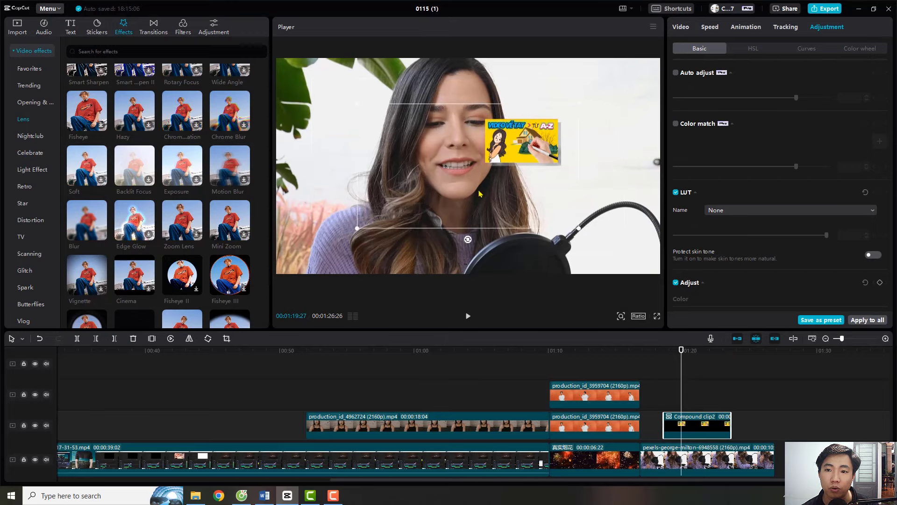
pyautogui.moveTo(518, 154); pyautogui.dragTo(574, 120)
pyautogui.moveTo(635, 76); pyautogui.dragTo(542, 150)
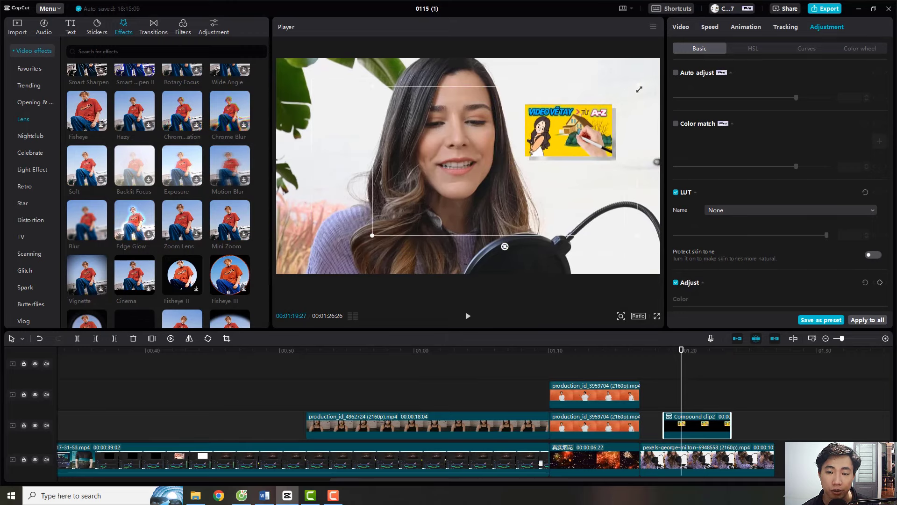
pyautogui.moveTo(640, 89); pyautogui.dragTo(655, 76)
pyautogui.moveTo(580, 159); pyautogui.dragTo(578, 140)
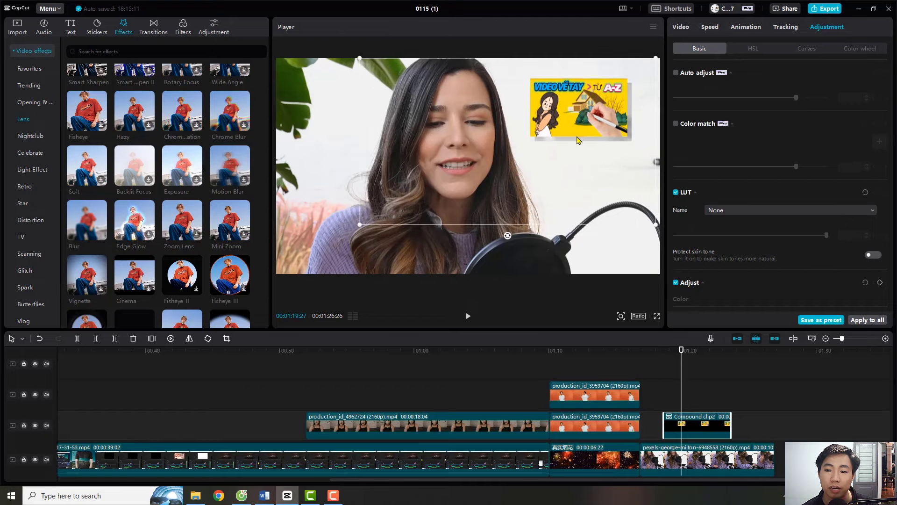
# Step: Apply the Horizontal Blur entrance animation to the compound clip
pyautogui.click(744, 410)
pyautogui.moveTo(743, 354); pyautogui.dragTo(663, 353)
pyautogui.click(681, 438)
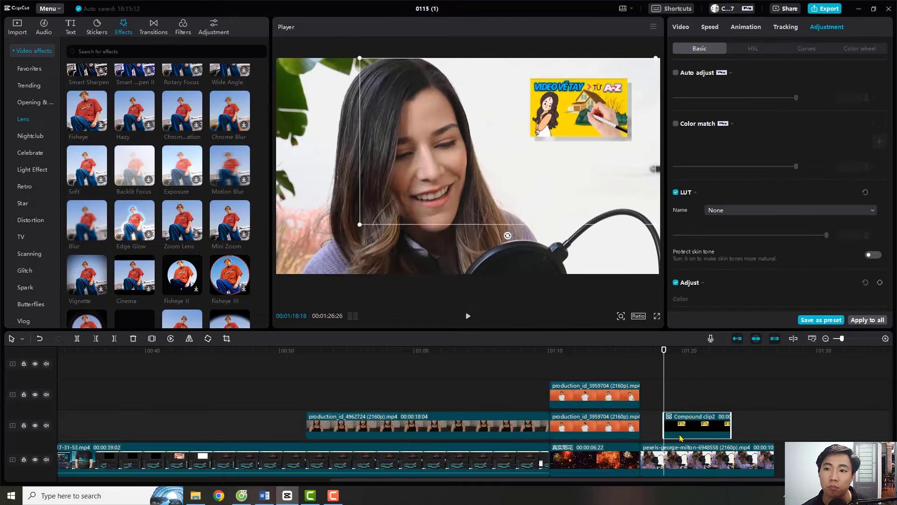
pyautogui.click(745, 27)
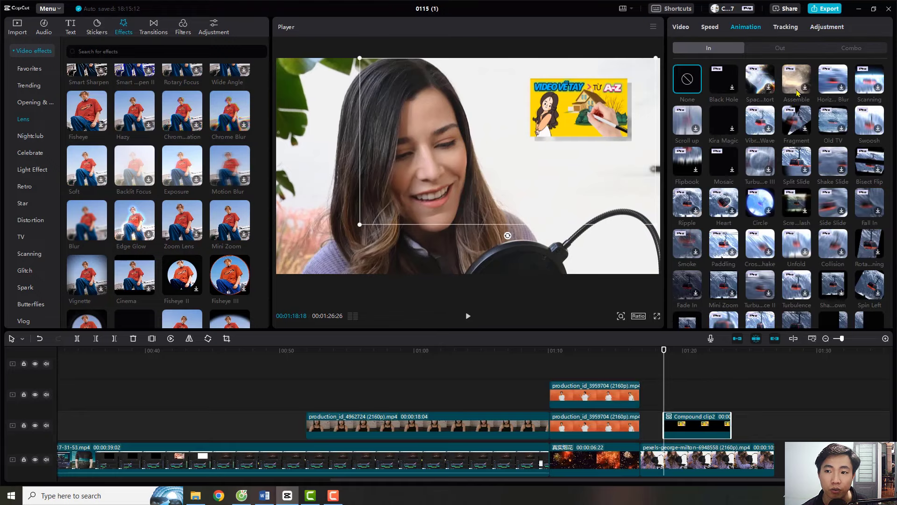
pyautogui.click(834, 82)
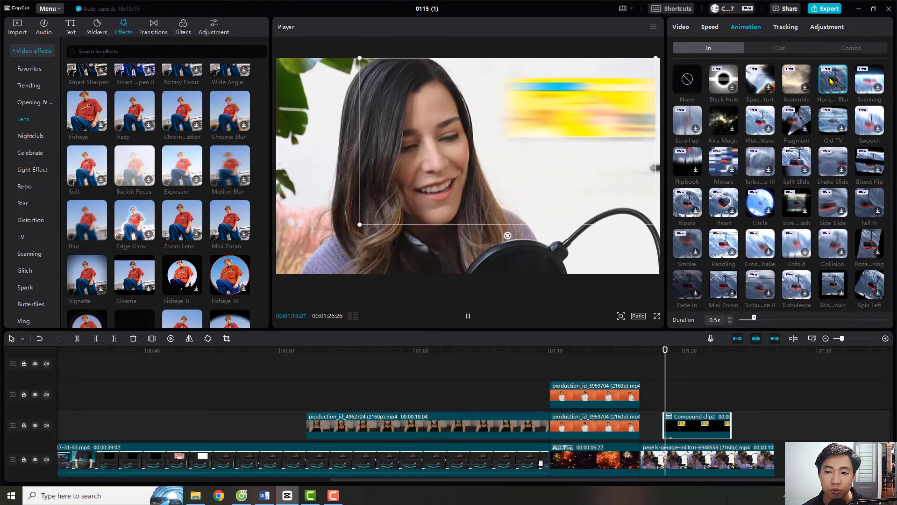
# Step: Deselect the compound clip and play the podcast section from before the shadowed picture's entrance through its end
pyautogui.moveTo(670, 371); pyautogui.dragTo(634, 370)
pyautogui.press('space')
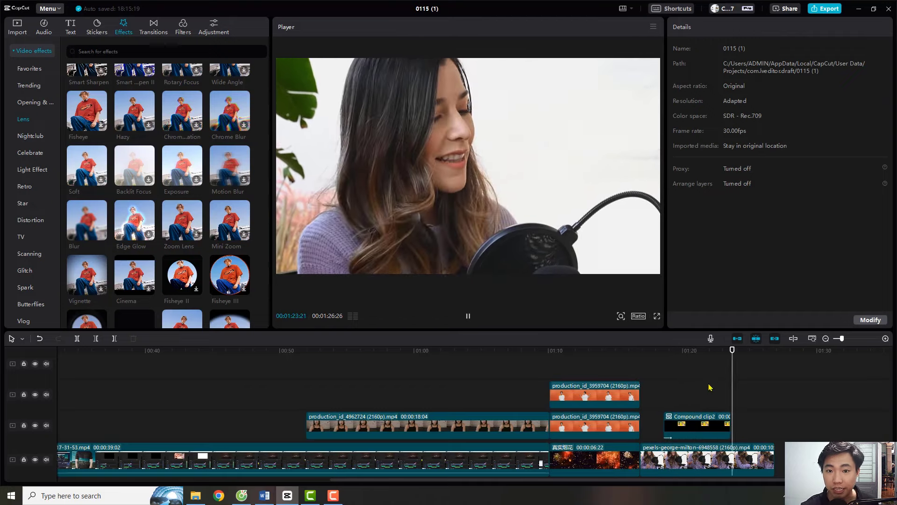
pyautogui.press('space')
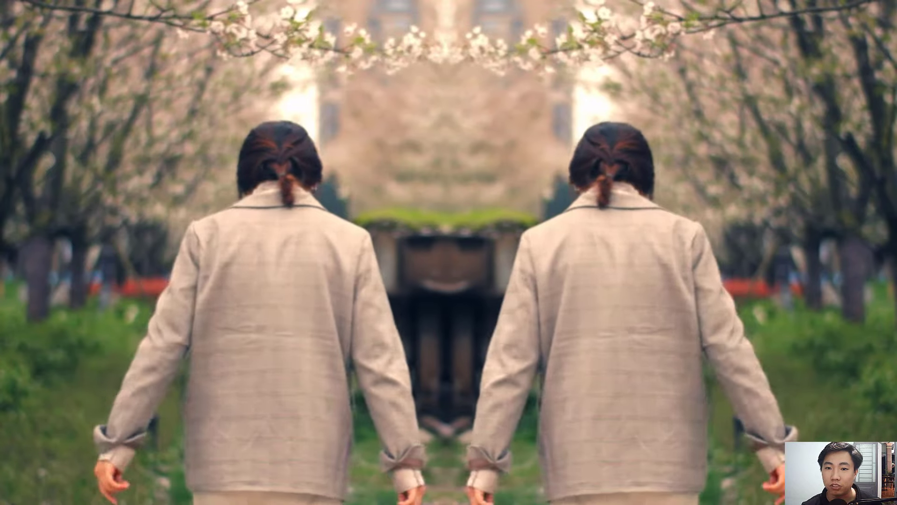